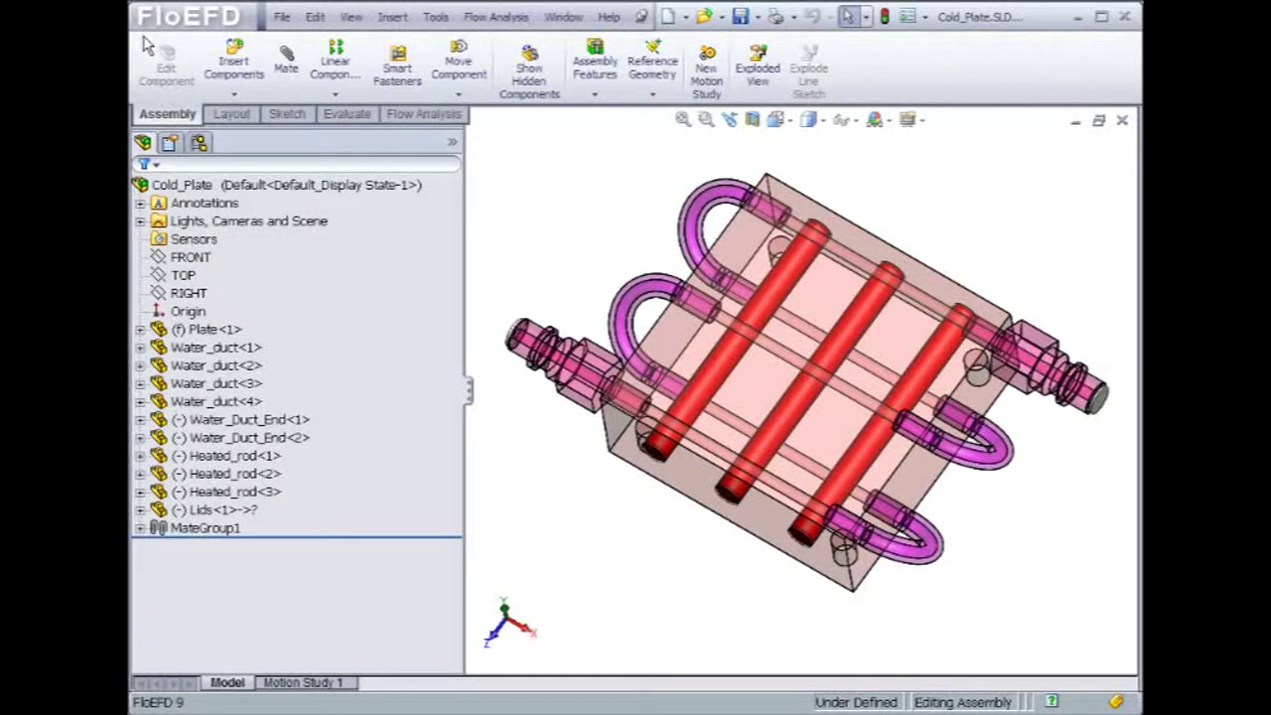
- Expand Plate<1> to browse its cut-extrude, RIGHT plane and mates, then bring up the Open dialog
{"action": "left_click", "coordinate": [159, 187]}
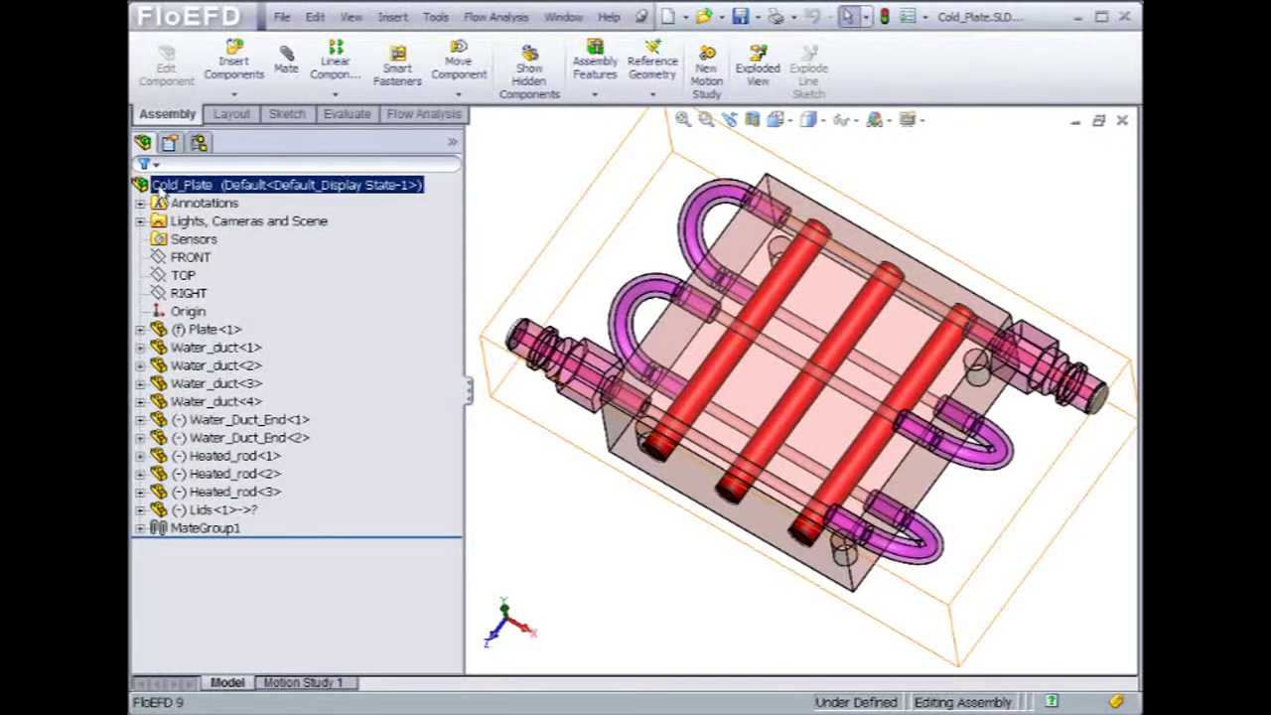
{"action": "left_click", "coordinate": [140, 330]}
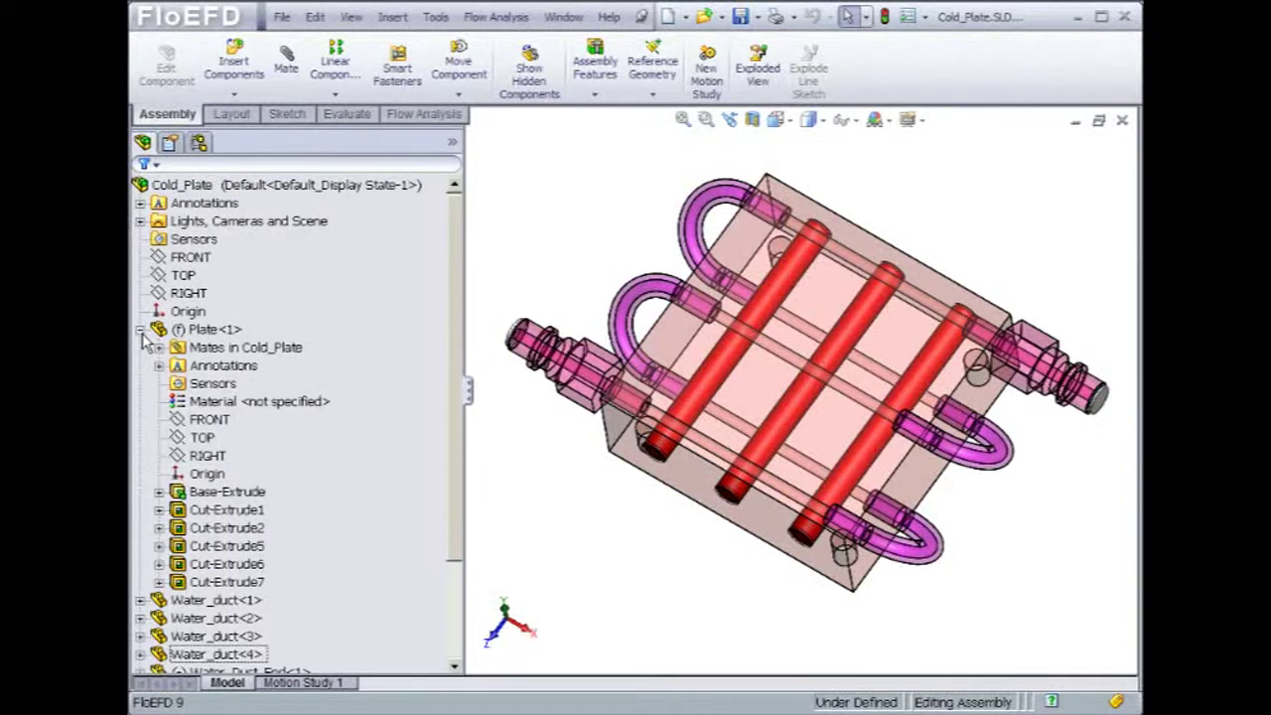
{"action": "left_click", "coordinate": [184, 564]}
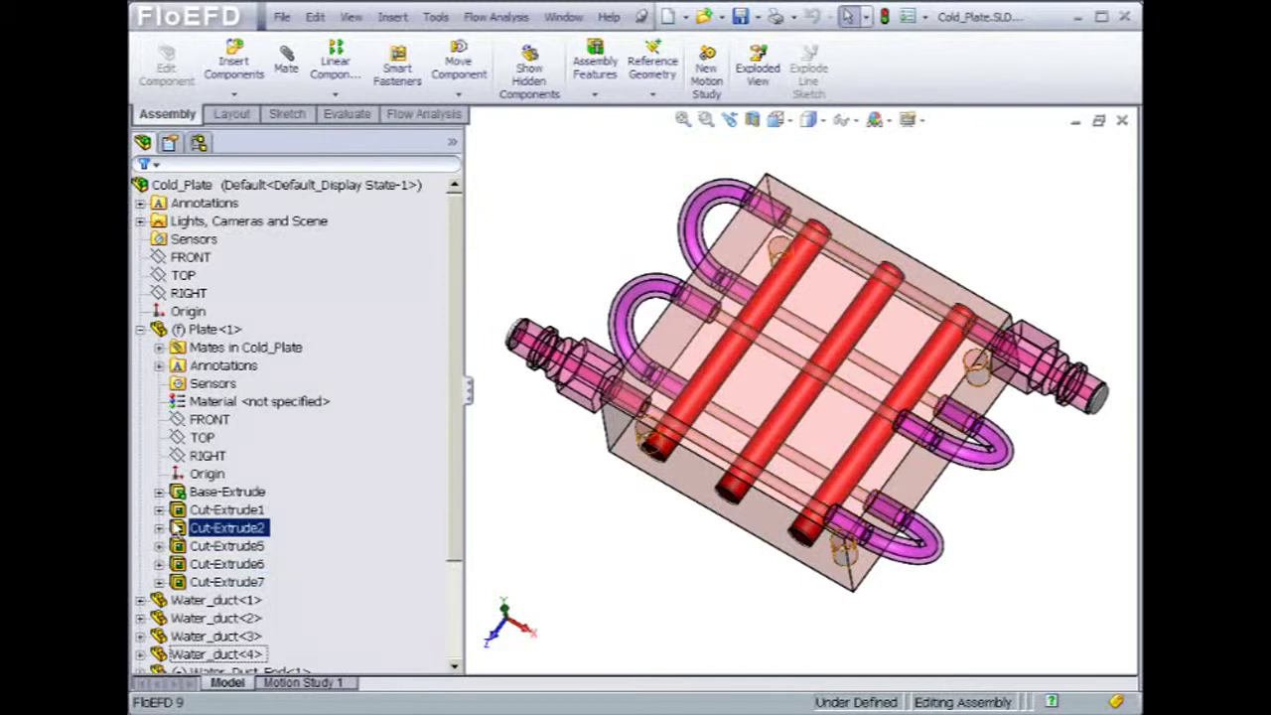
{"action": "left_click", "coordinate": [179, 456]}
{"action": "left_click", "coordinate": [187, 348]}
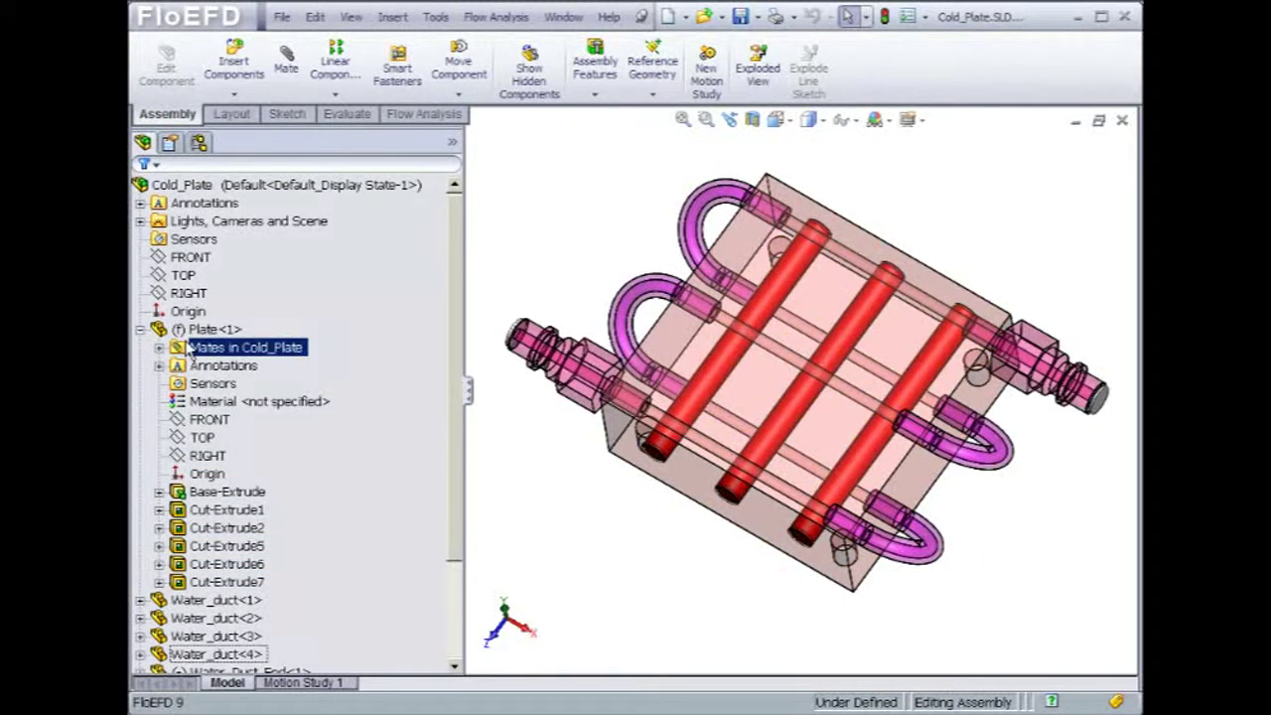
{"action": "key", "text": "Escape"}
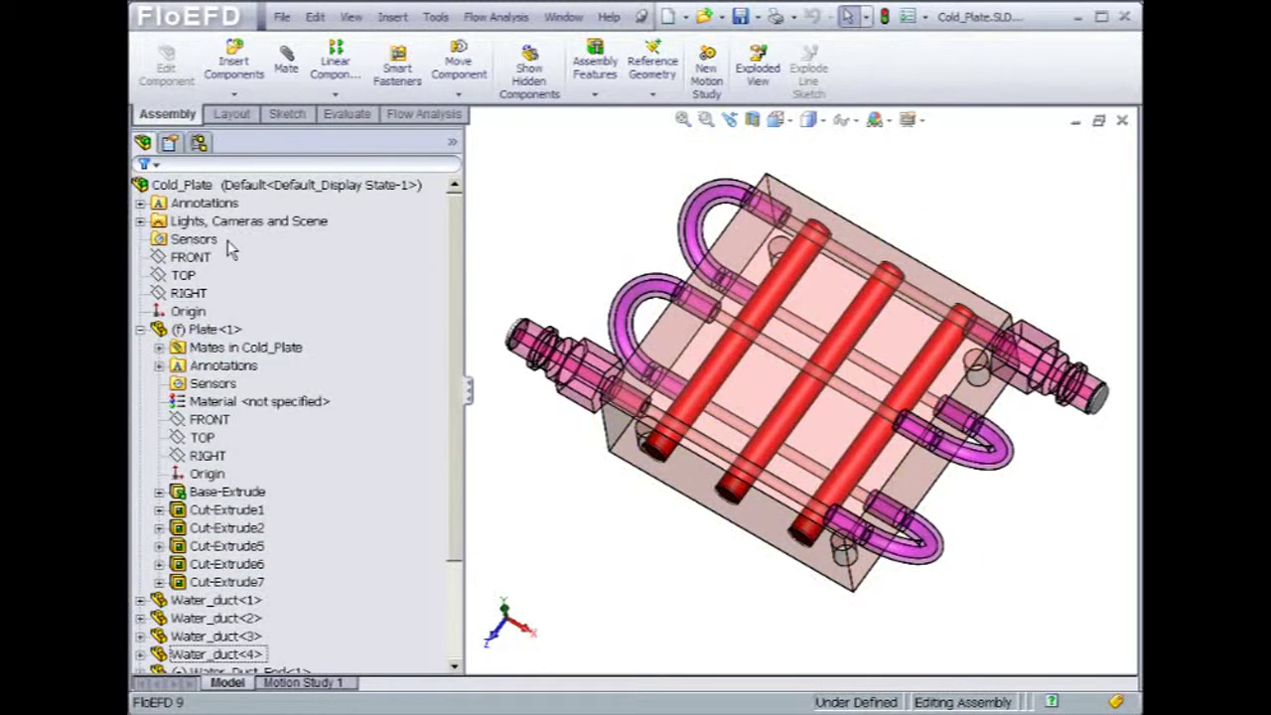
{"action": "left_click", "coordinate": [282, 18]}
{"action": "left_click", "coordinate": [286, 61]}
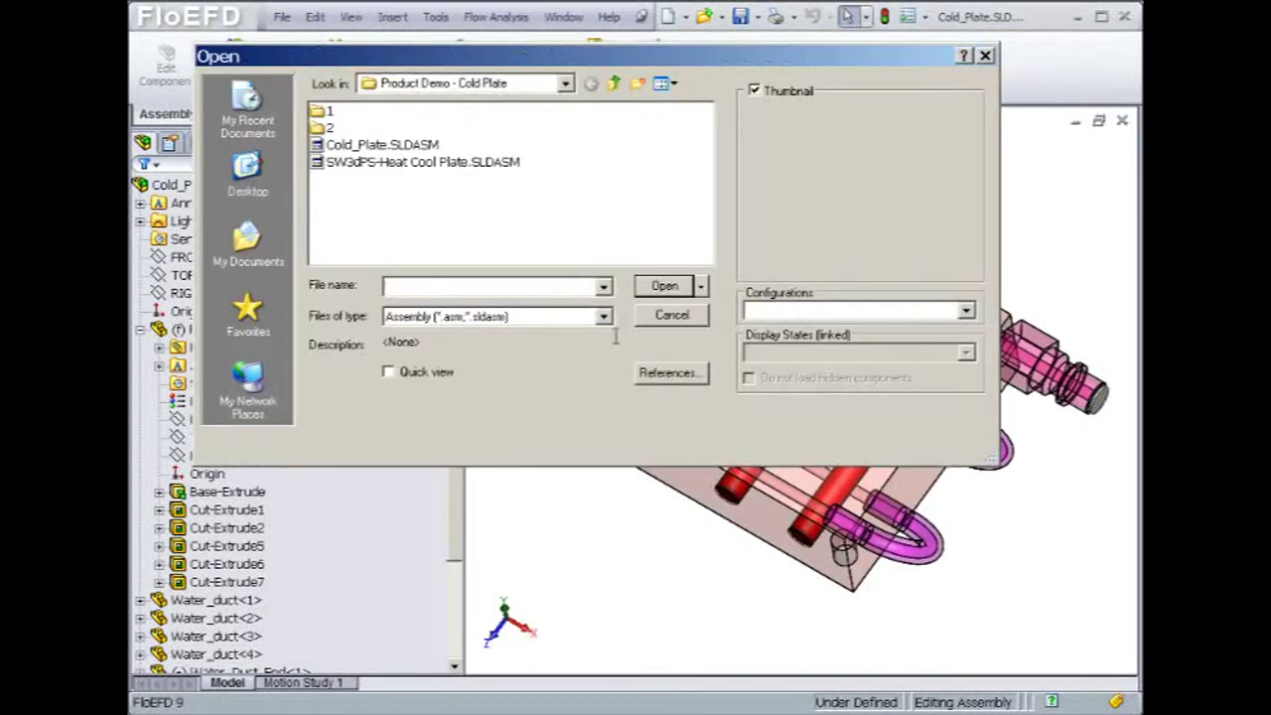
{"action": "left_click", "coordinate": [604, 317]}
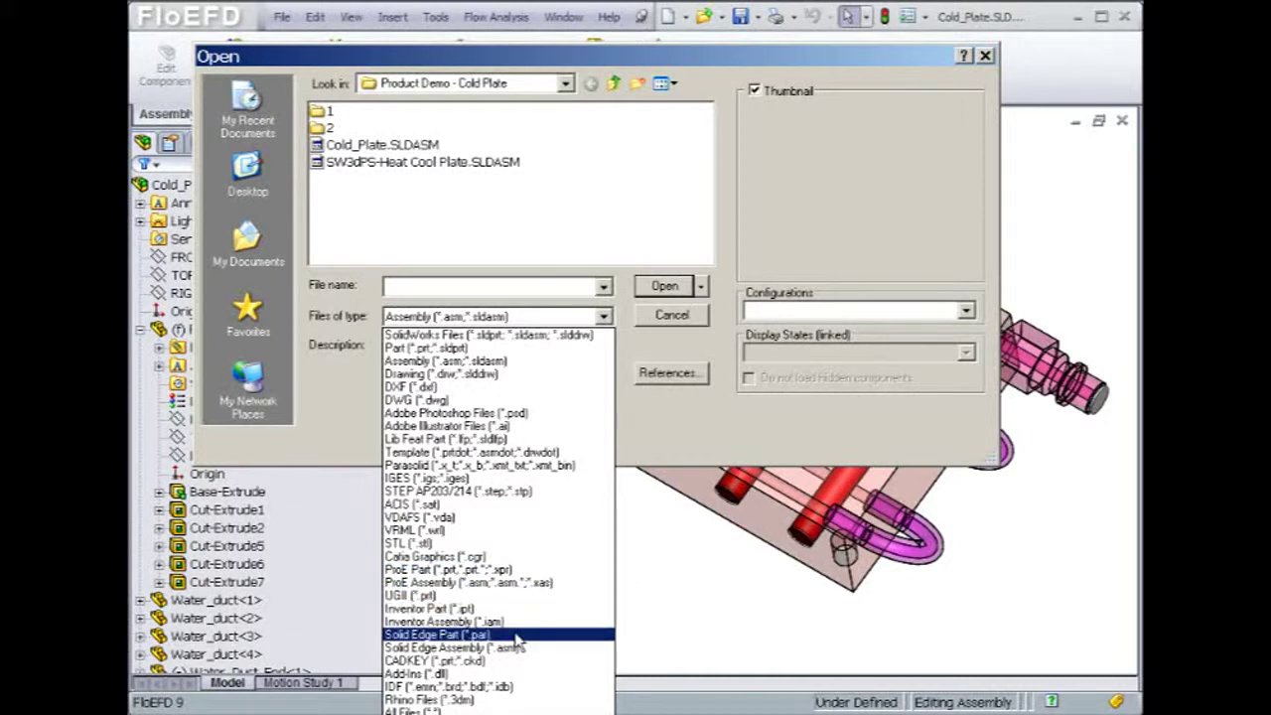
{"action": "left_click", "coordinate": [657, 320]}
- Cancel the Open dialog, orbit the Cold_Plate assembly and show the Flow Analysis commands
{"action": "left_click", "coordinate": [662, 315]}
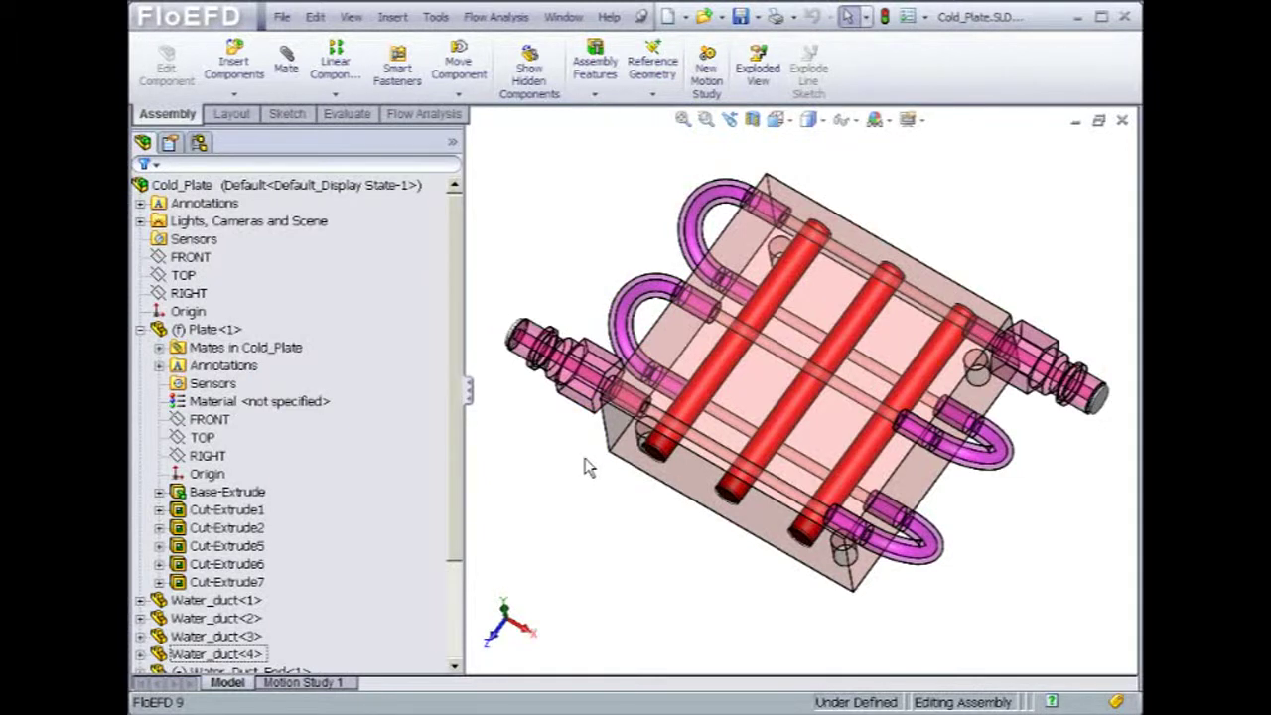
{"action": "mouse_move", "coordinate": [586, 463]}
{"action": "middle_mouse_down"}
{"action": "mouse_move", "coordinate": [581, 477]}
{"action": "mouse_move", "coordinate": [596, 480]}
{"action": "middle_mouse_up"}
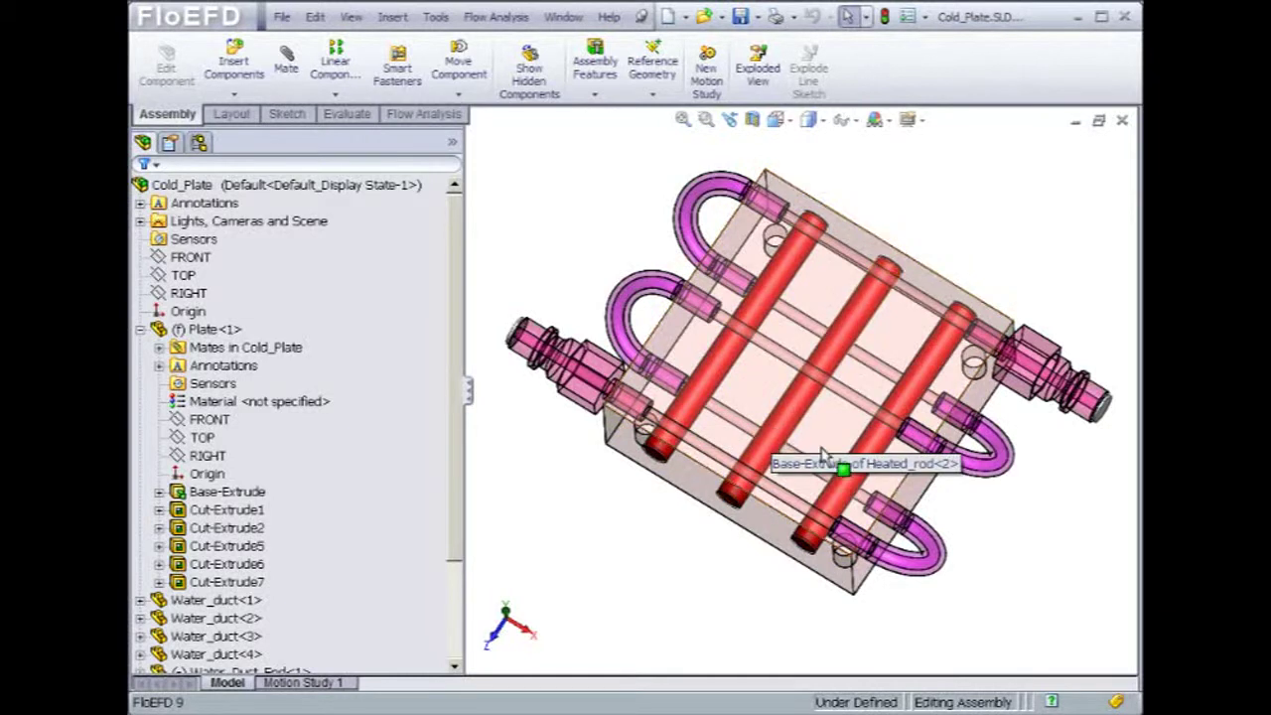
{"action": "left_click", "coordinate": [782, 542]}
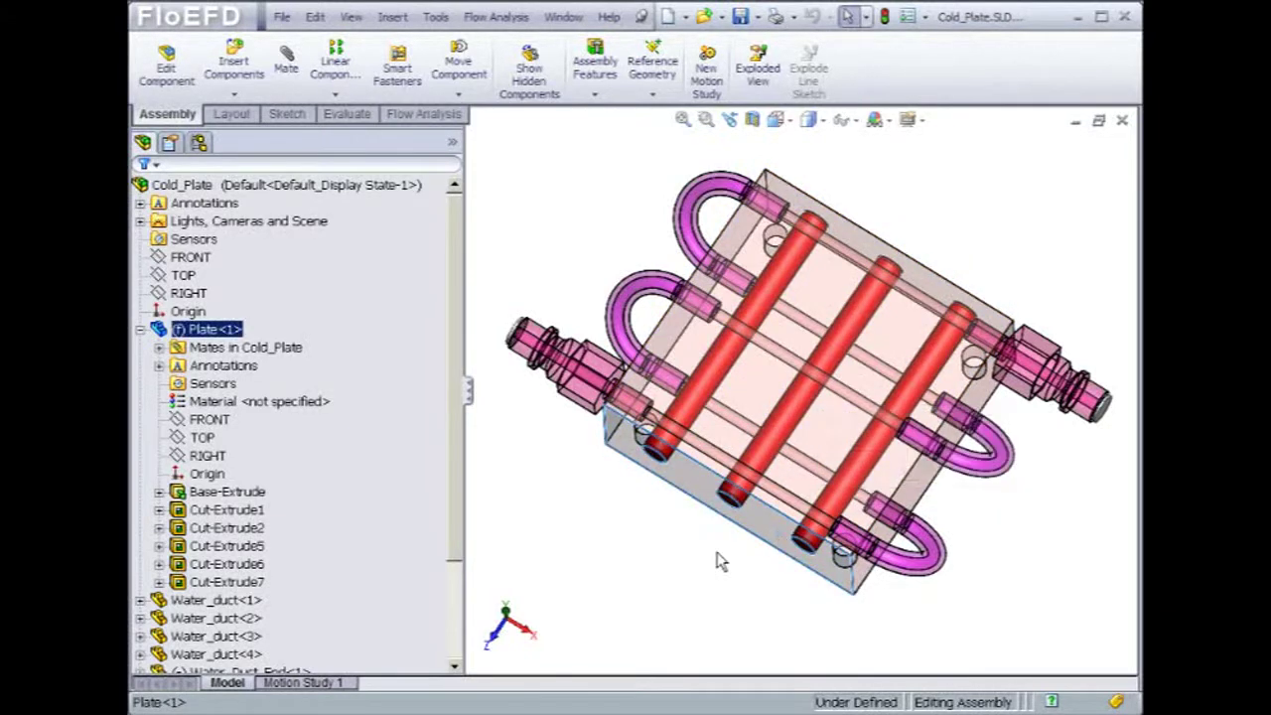
{"action": "left_click", "coordinate": [605, 573]}
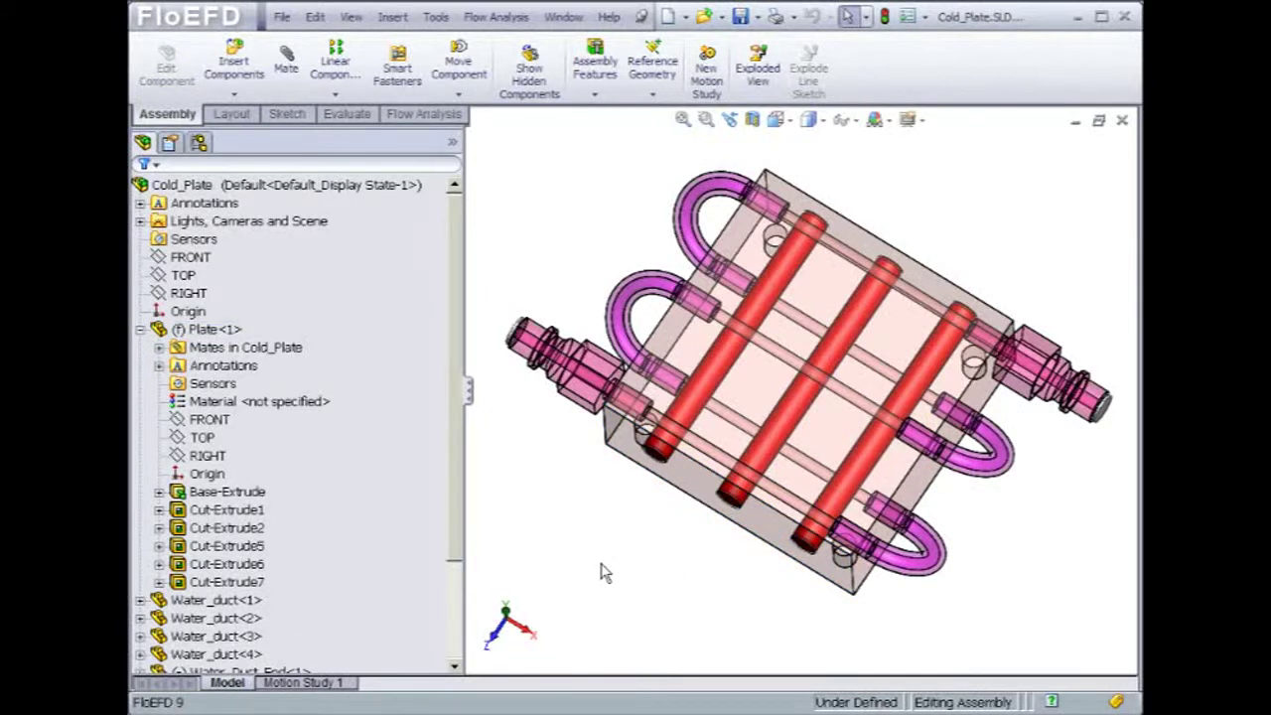
{"action": "left_click", "coordinate": [411, 117]}
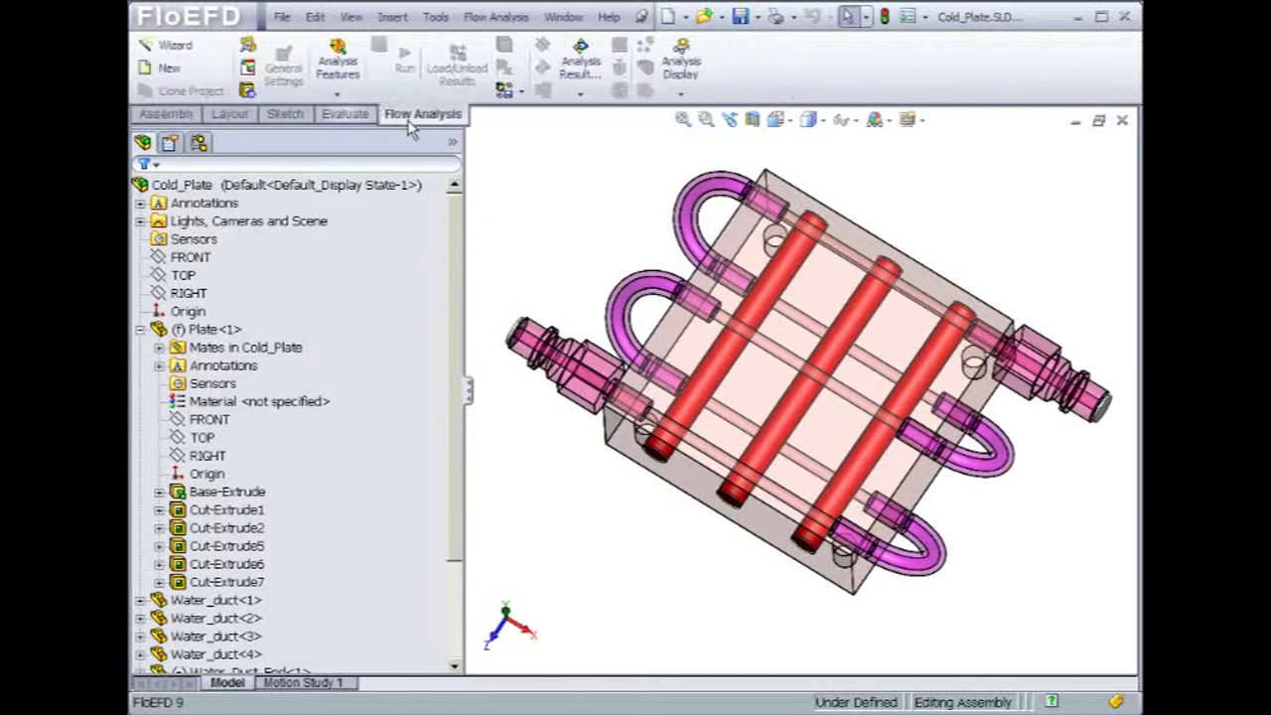
- Start a Wizard project named 'First Run' with the comment 'Water Cooling of 60W steel rods'
{"action": "left_click", "coordinate": [195, 57]}
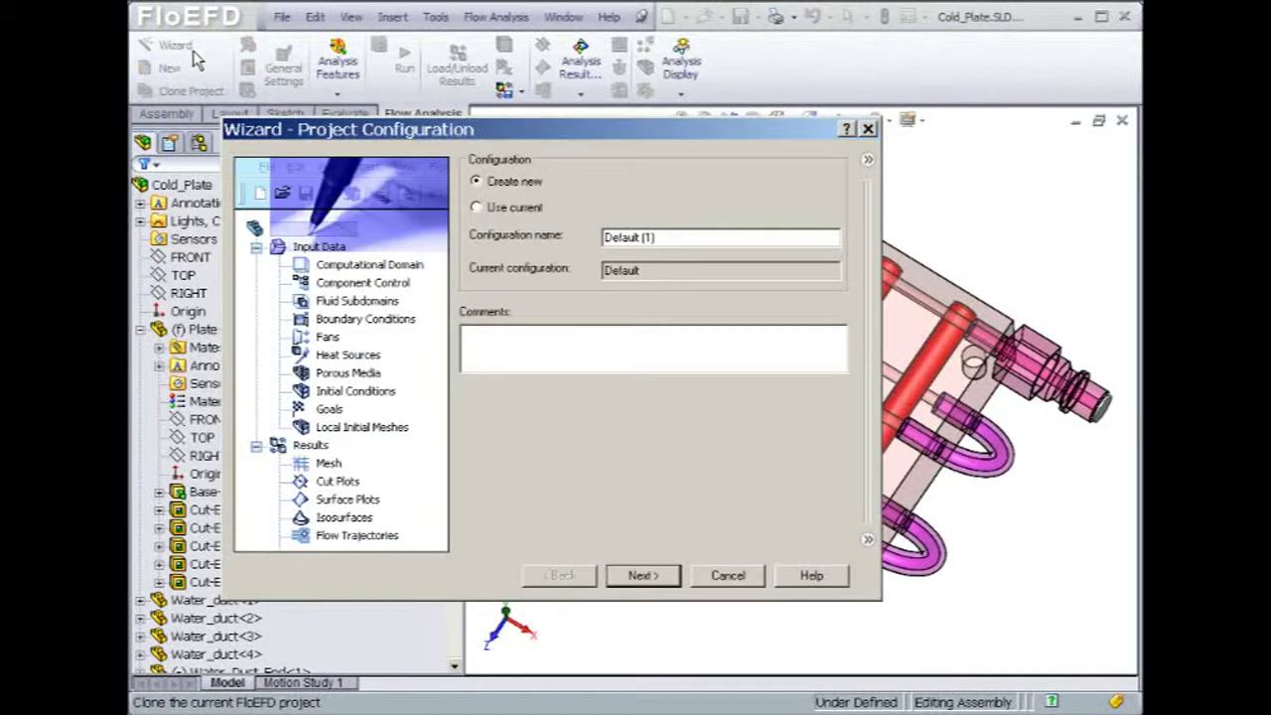
{"action": "left_click", "coordinate": [869, 160]}
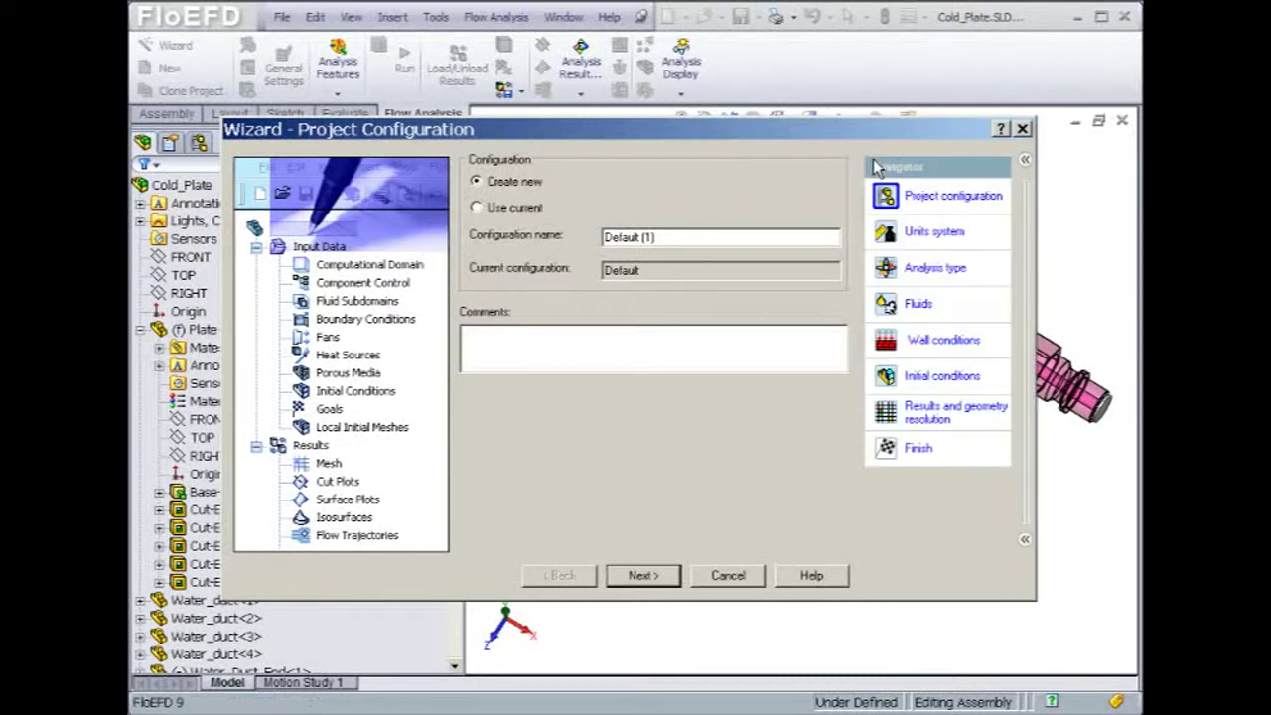
{"action": "left_click_drag", "start_coordinate": [660, 238], "coordinate": [507, 226]}
{"action": "type", "text": "First Run"}
{"action": "left_click", "coordinate": [473, 336]}
{"action": "type", "text": "Water Cooling of 60W steel rods"}
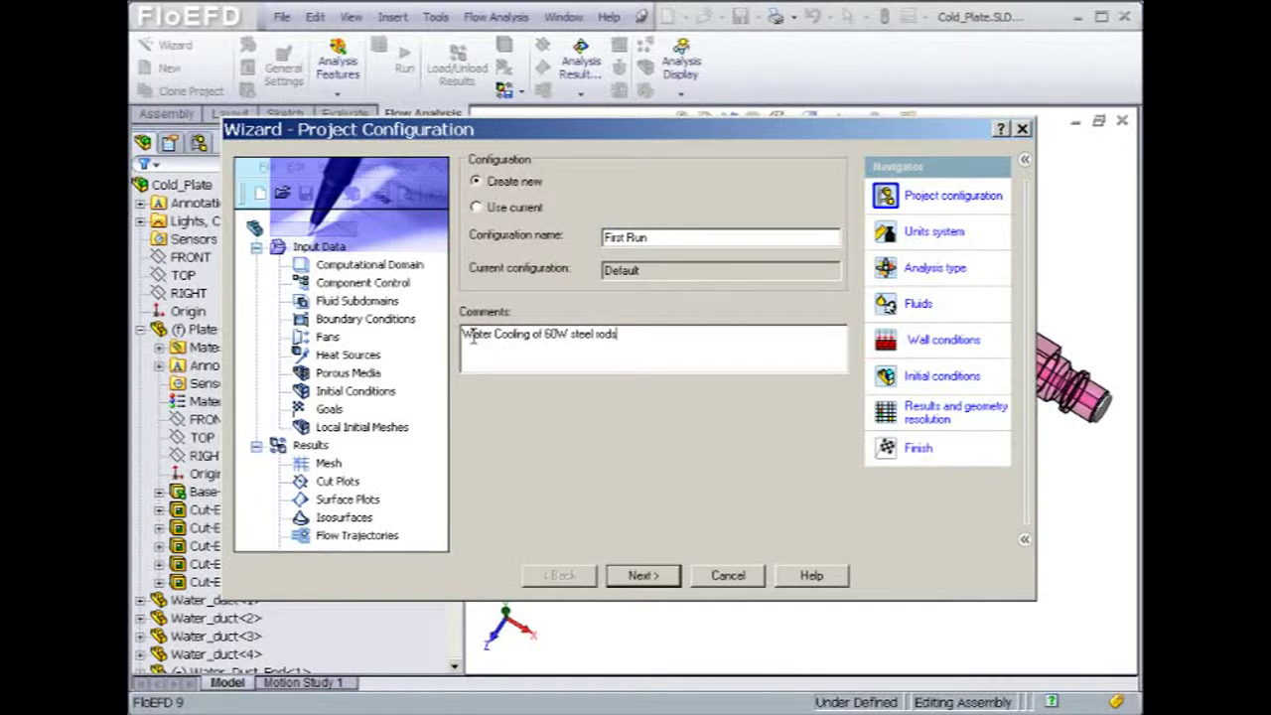
{"action": "key", "text": "Return"}
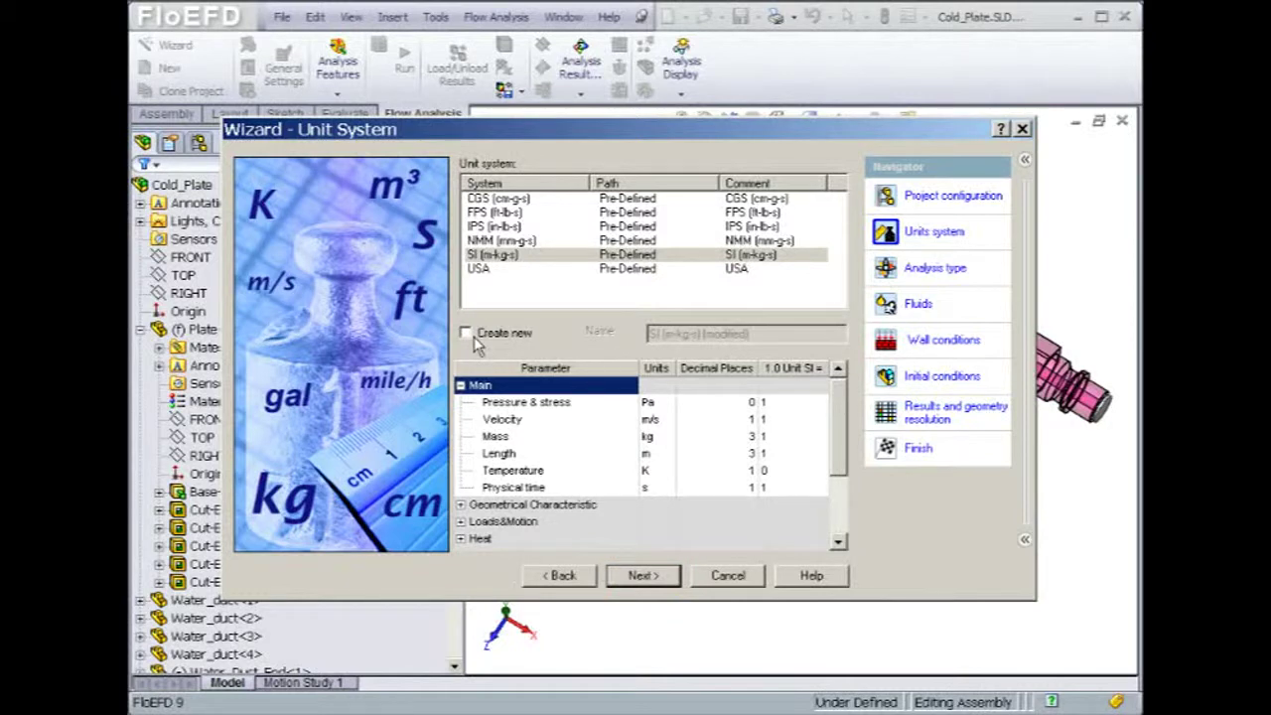
- Choose lbf/in^2 for pressure, °C for temperature and gal/min for Loads&Motion volume flow rate
{"action": "left_click", "coordinate": [659, 403]}
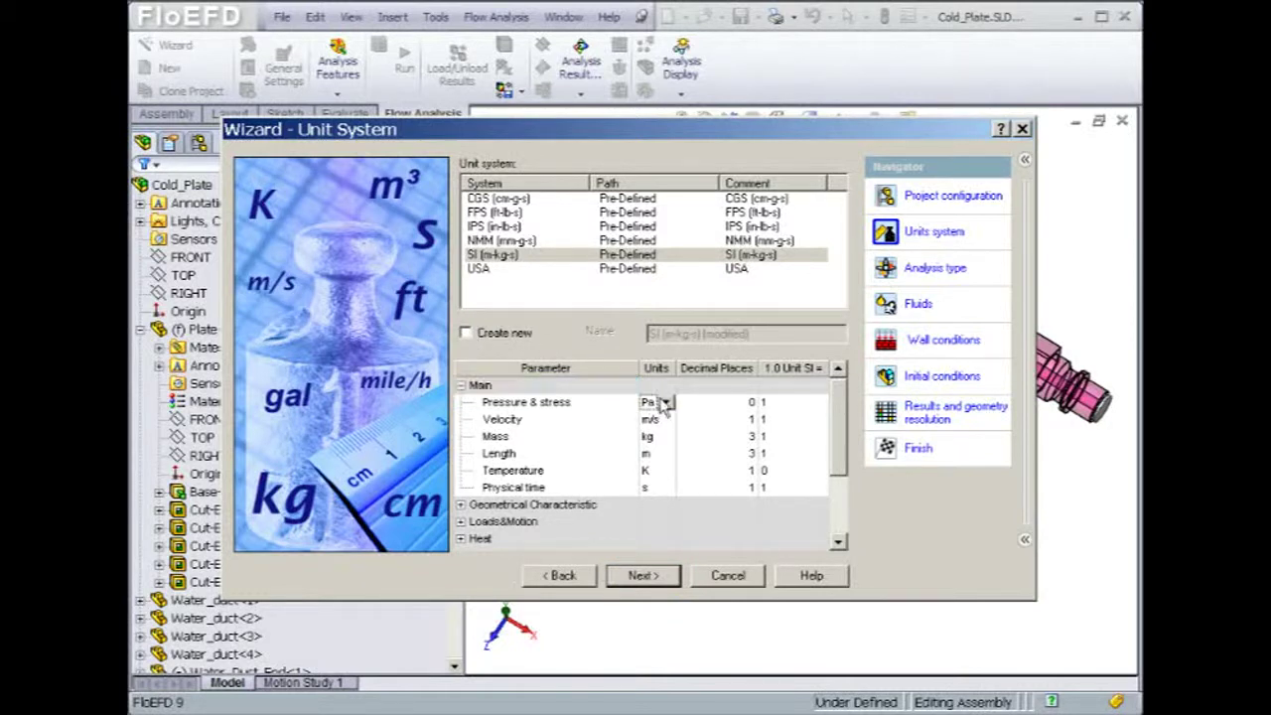
{"action": "left_click", "coordinate": [665, 403]}
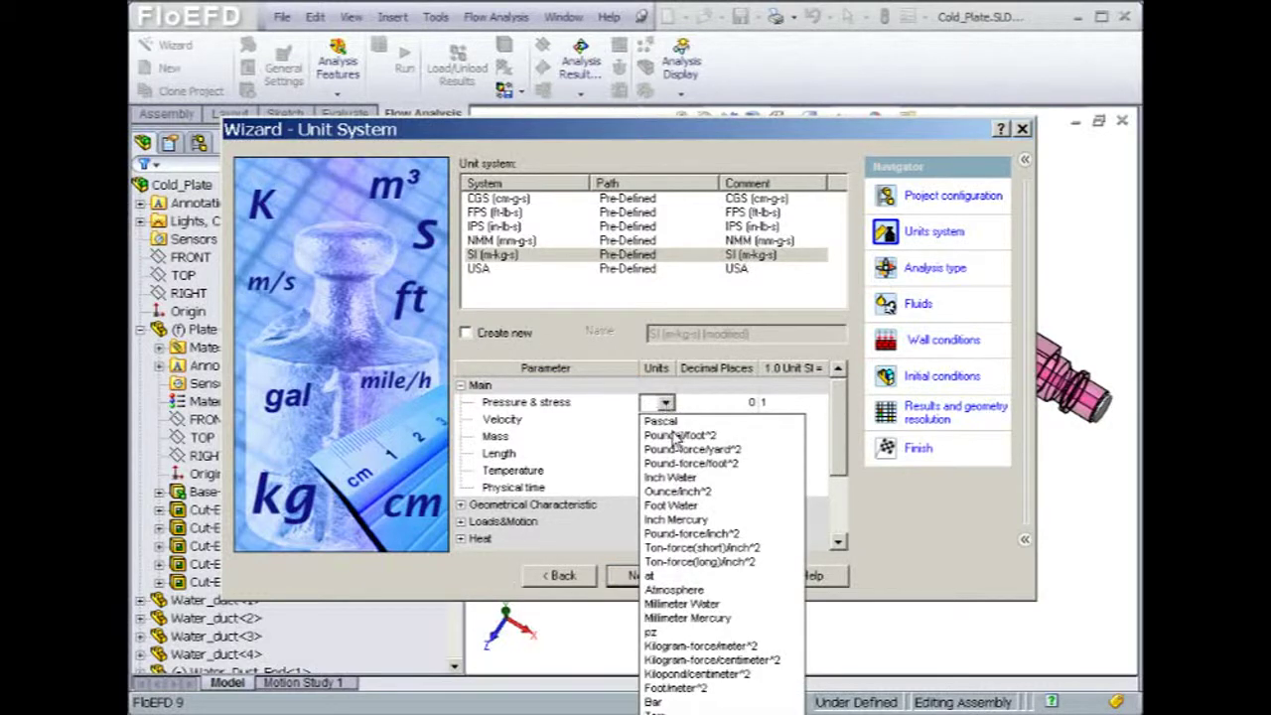
{"action": "left_click", "coordinate": [676, 533]}
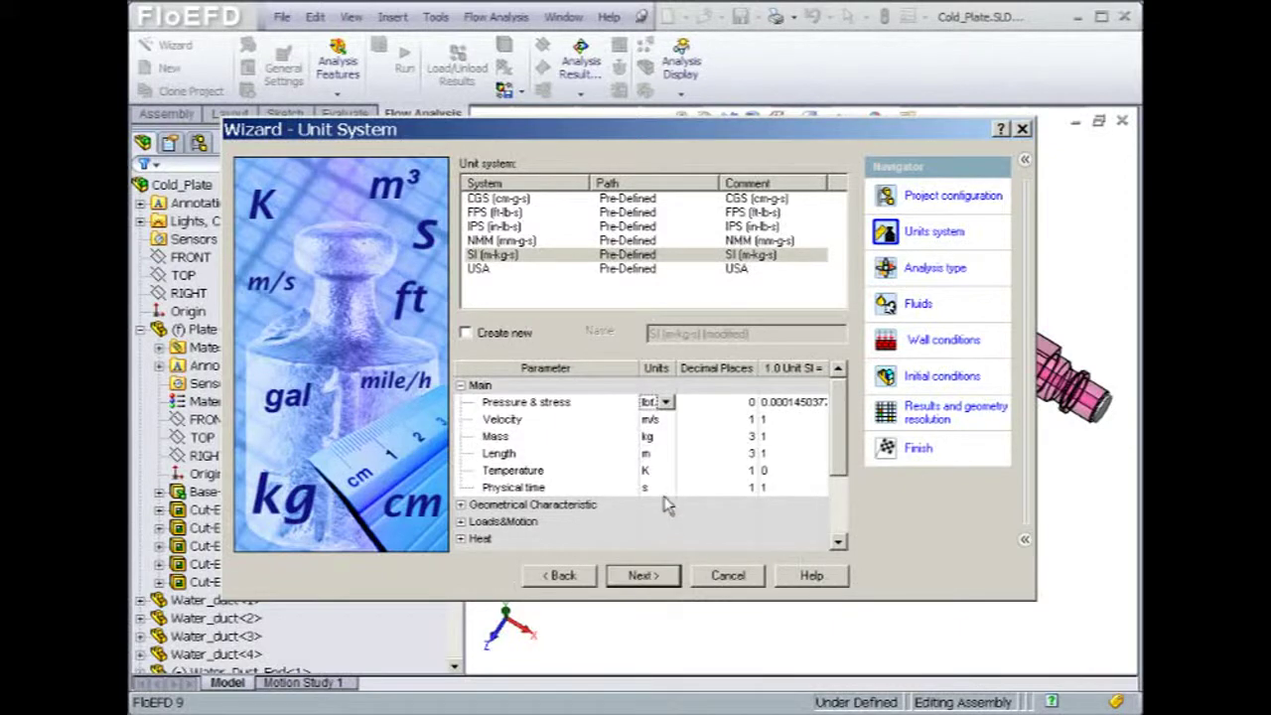
{"action": "left_click", "coordinate": [664, 473]}
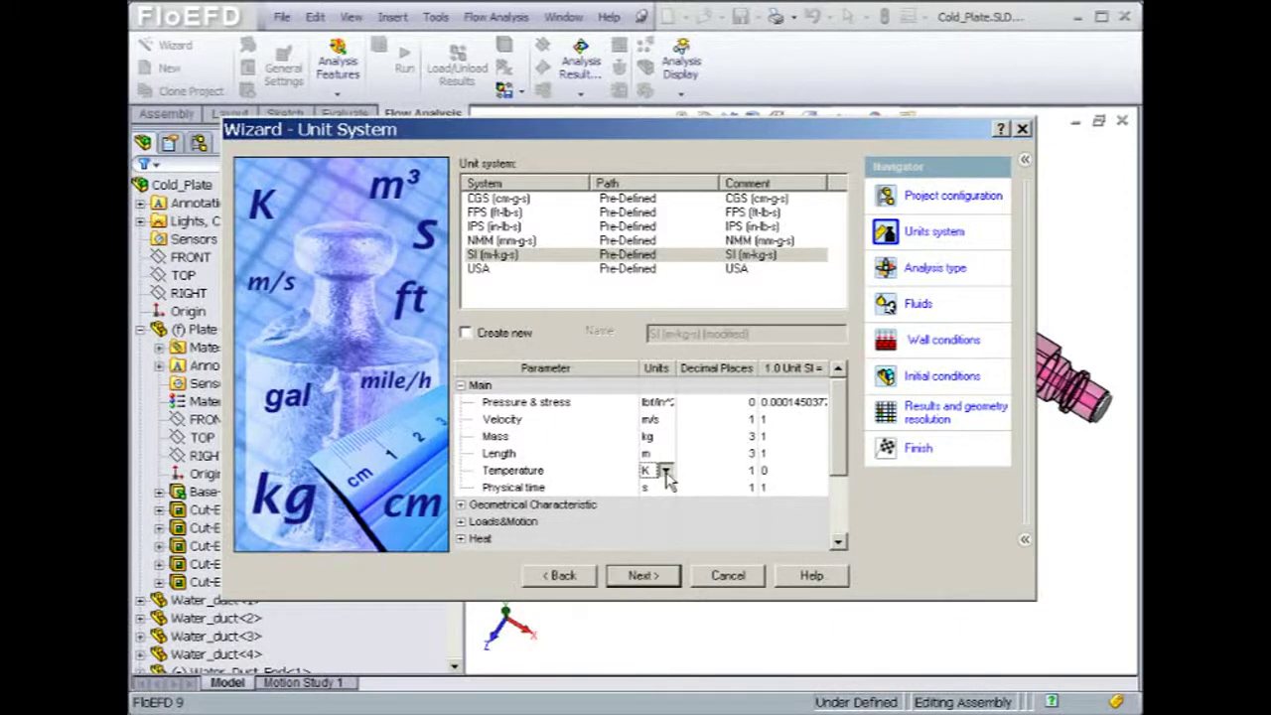
{"action": "left_click", "coordinate": [667, 473]}
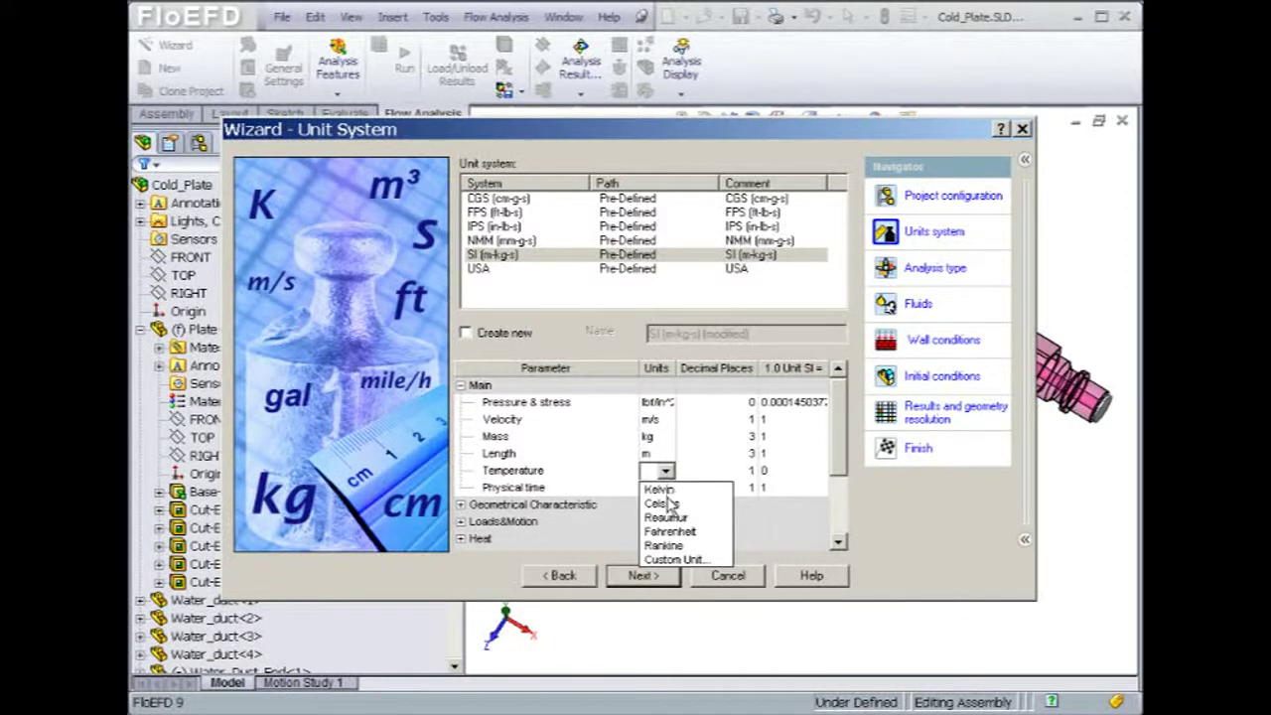
{"action": "left_click", "coordinate": [663, 504]}
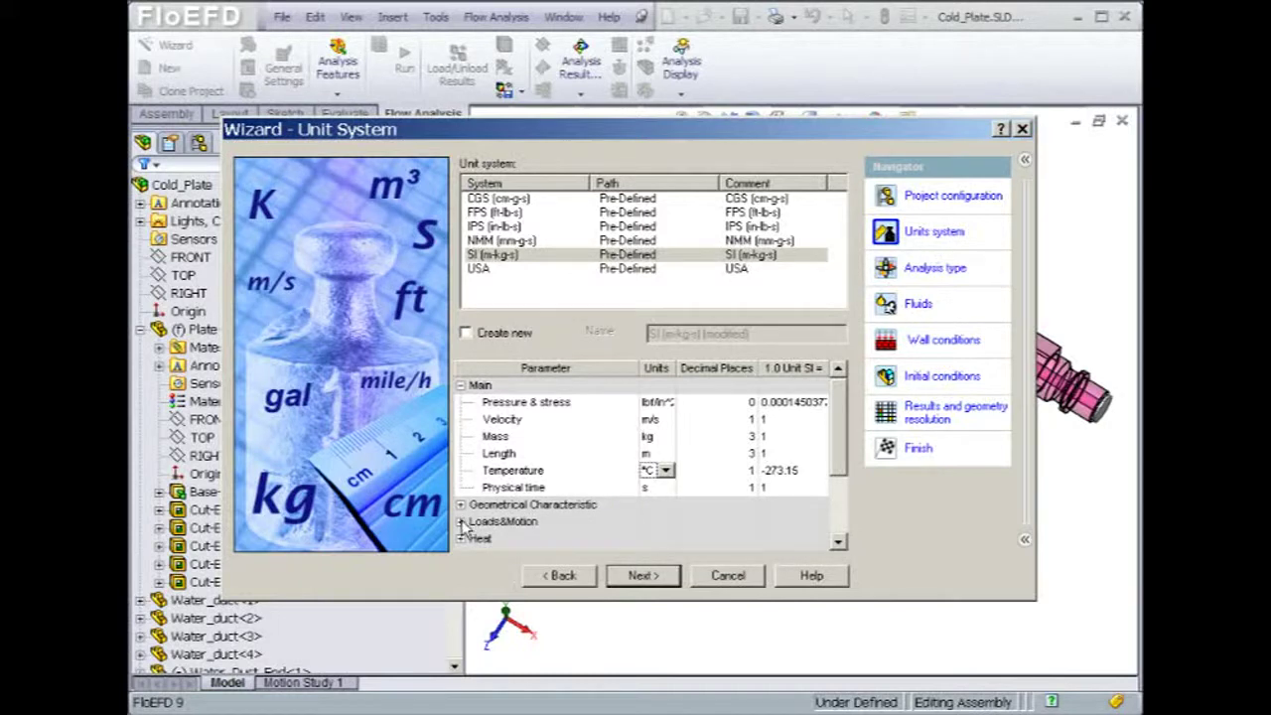
{"action": "left_click", "coordinate": [461, 523]}
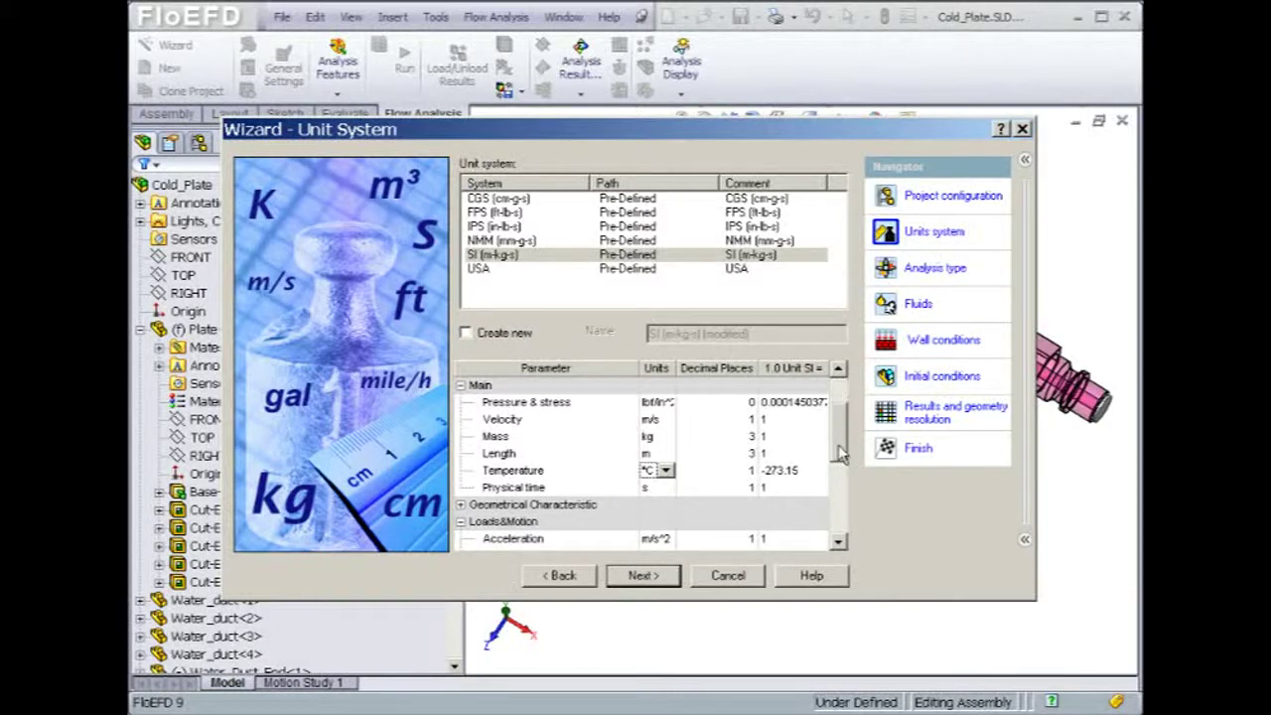
{"action": "left_click_drag", "start_coordinate": [839, 453], "coordinate": [839, 496]}
{"action": "left_click", "coordinate": [657, 487]}
{"action": "left_click", "coordinate": [667, 488]}
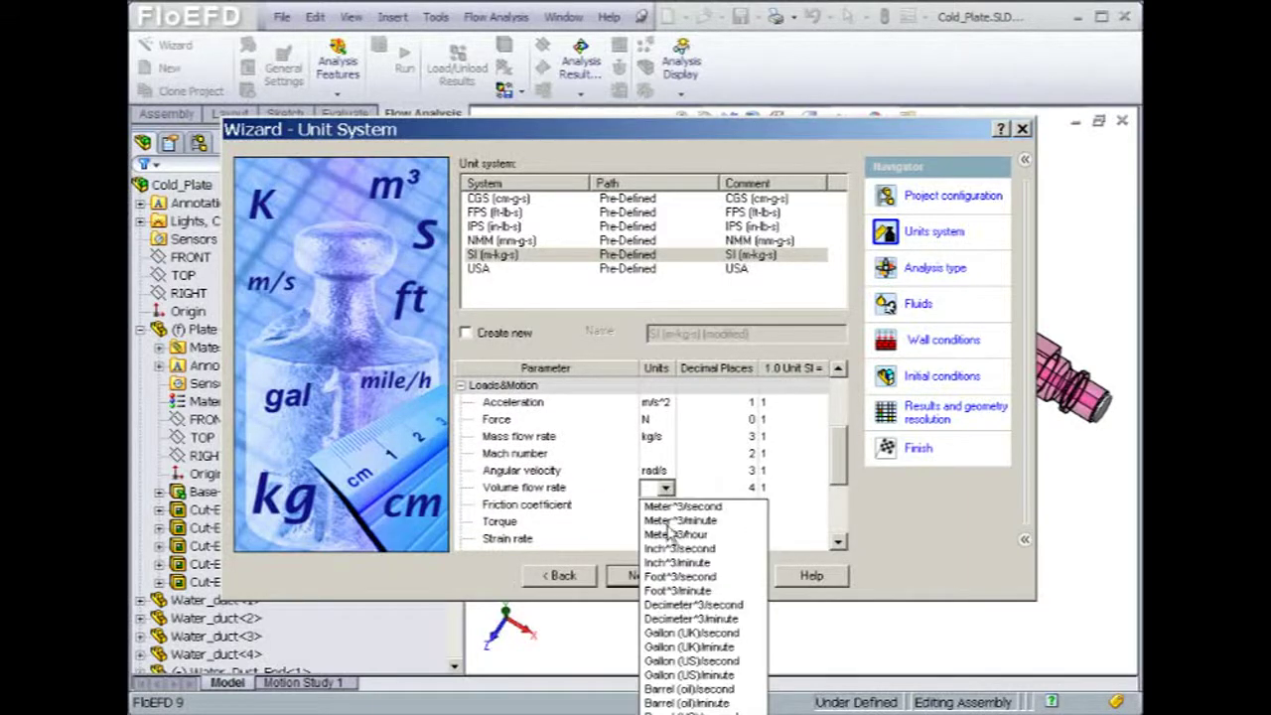
{"action": "left_click", "coordinate": [671, 678]}
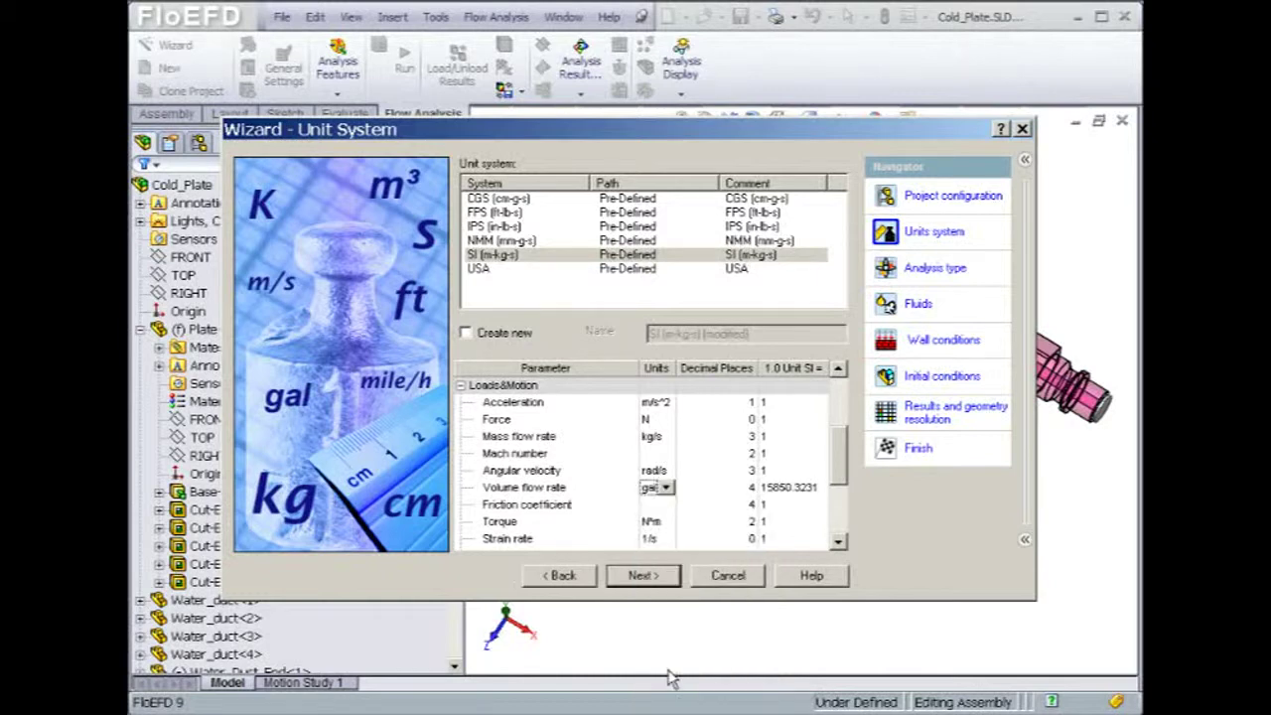
- Tick Heat conduction in solids on the Analysis Type page, review Radiation and Gravity, and continue
{"action": "left_click", "coordinate": [643, 575]}
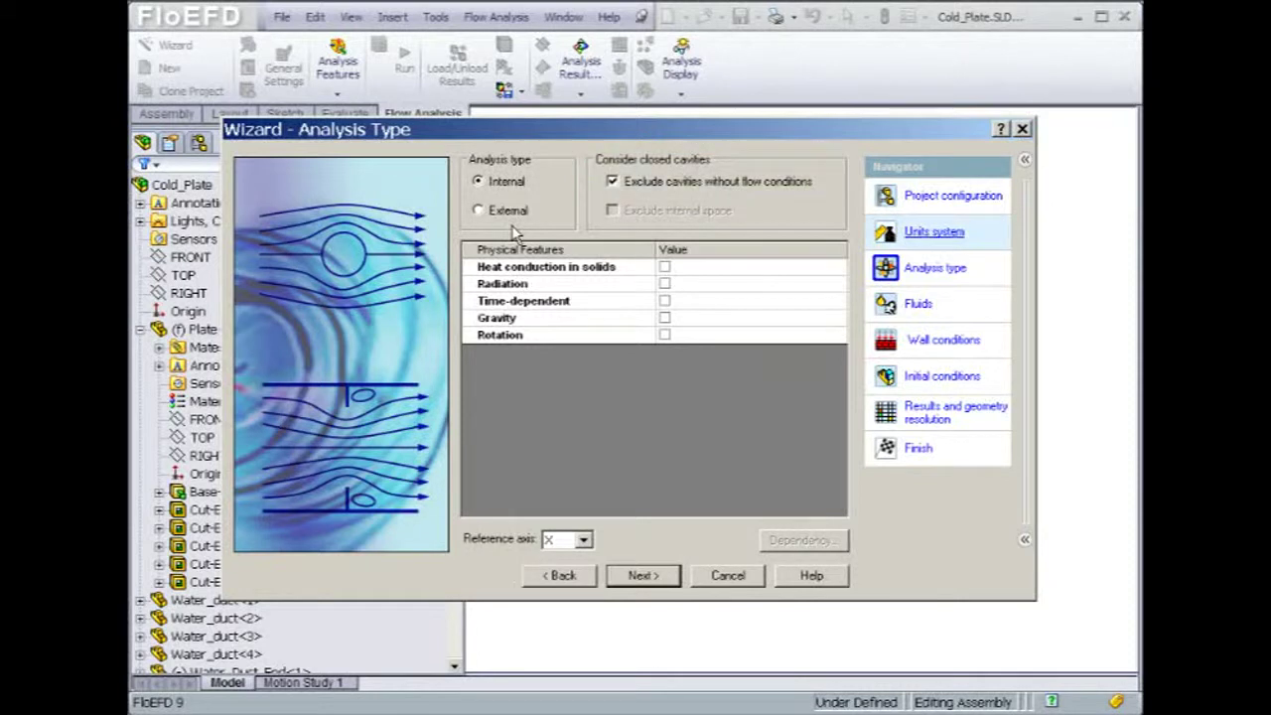
{"action": "left_click", "coordinate": [664, 268]}
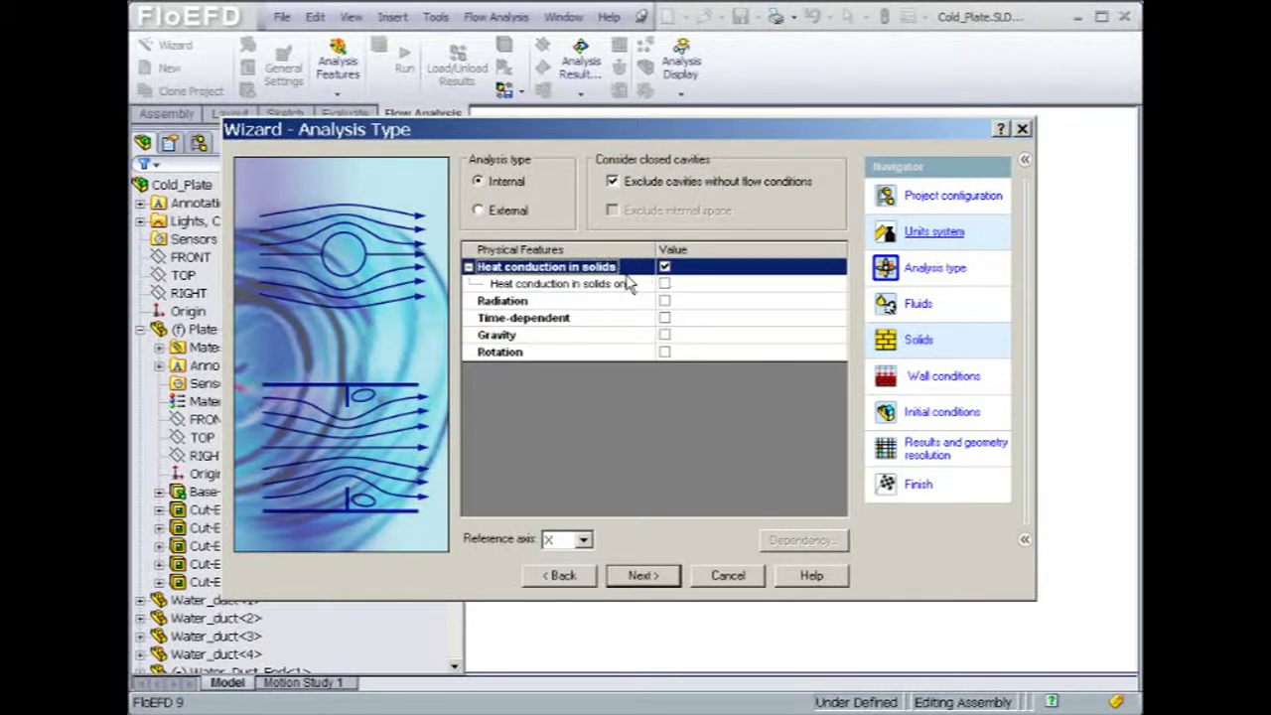
{"action": "left_click", "coordinate": [614, 306]}
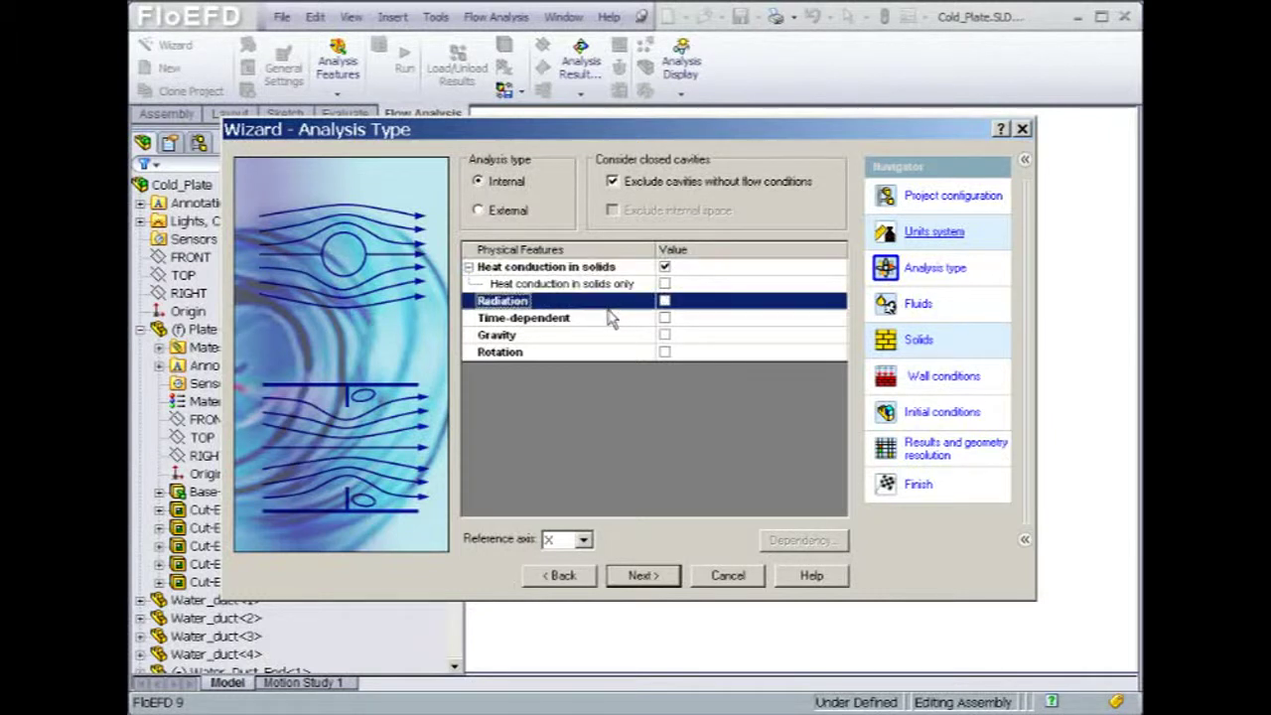
{"action": "left_click", "coordinate": [606, 339]}
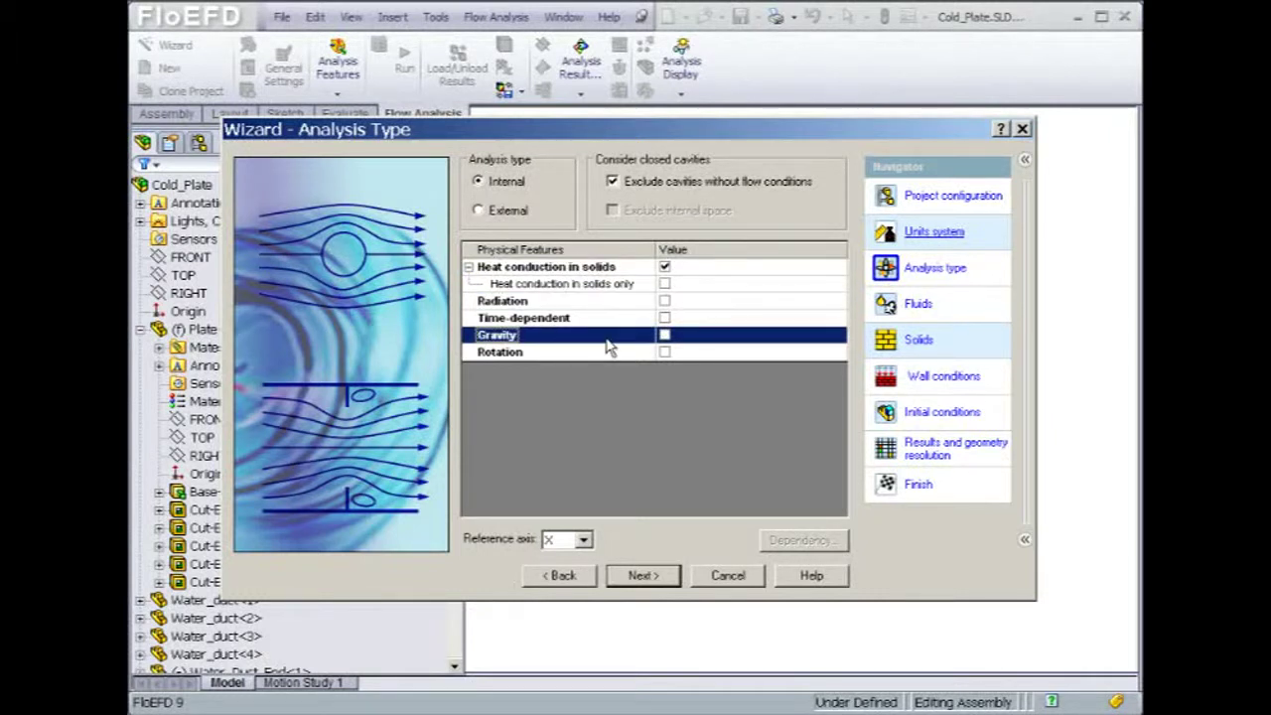
{"action": "left_click", "coordinate": [640, 576]}
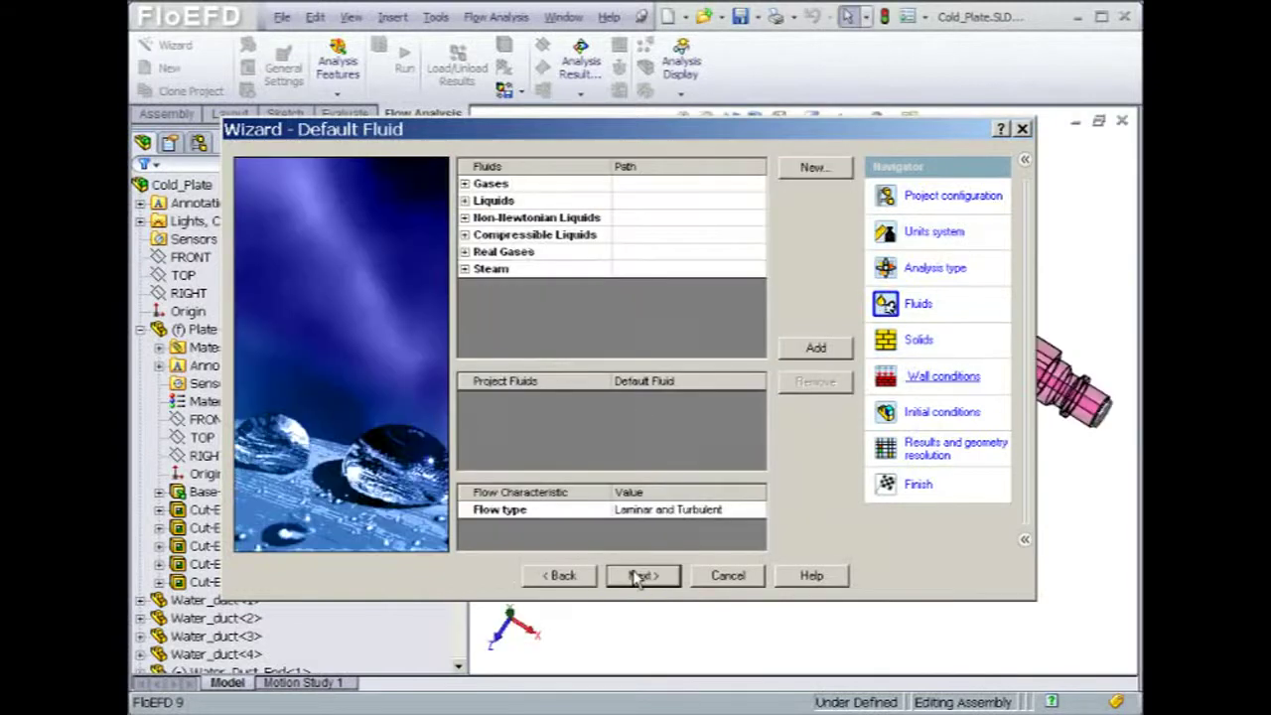
- Add Water from Liquids to Project Fluids as the default fluid and continue
{"action": "left_click", "coordinate": [464, 202]}
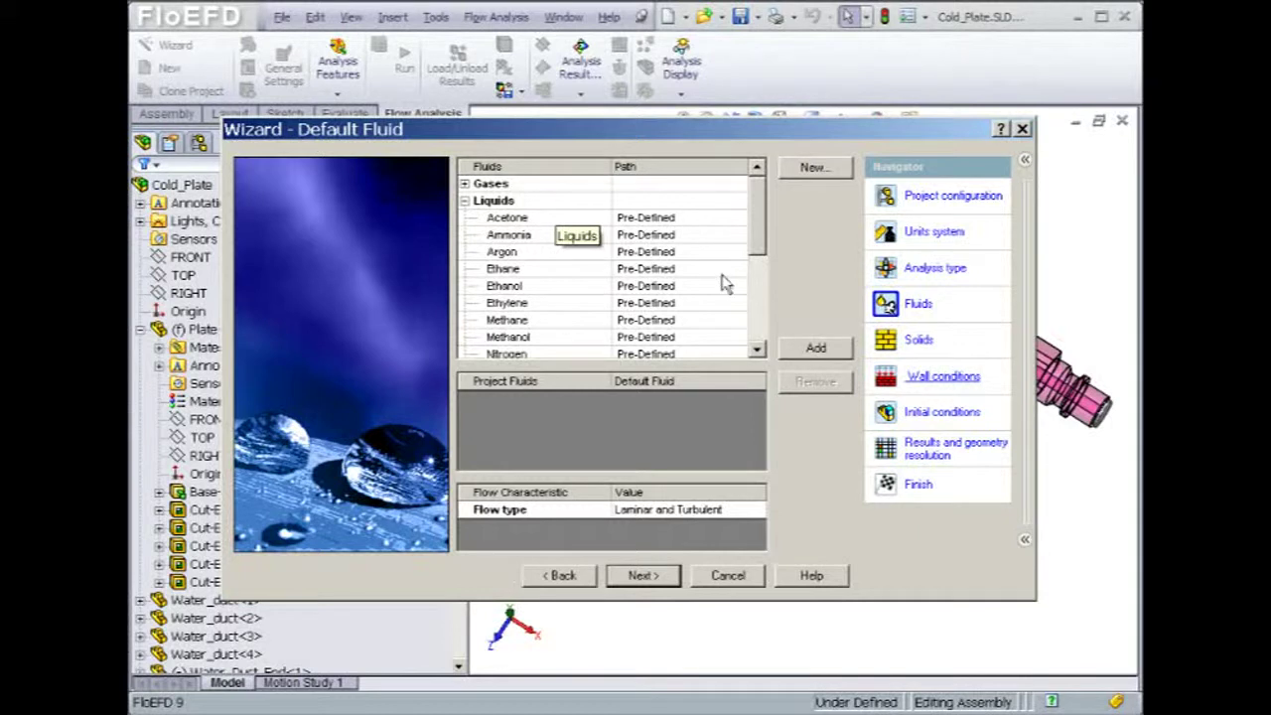
{"action": "scroll", "coordinate": [724, 283], "scroll_direction": "down", "scroll_amount": 1}
{"action": "scroll", "coordinate": [723, 283], "scroll_direction": "down", "scroll_amount": 2}
{"action": "key", "text": "w"}
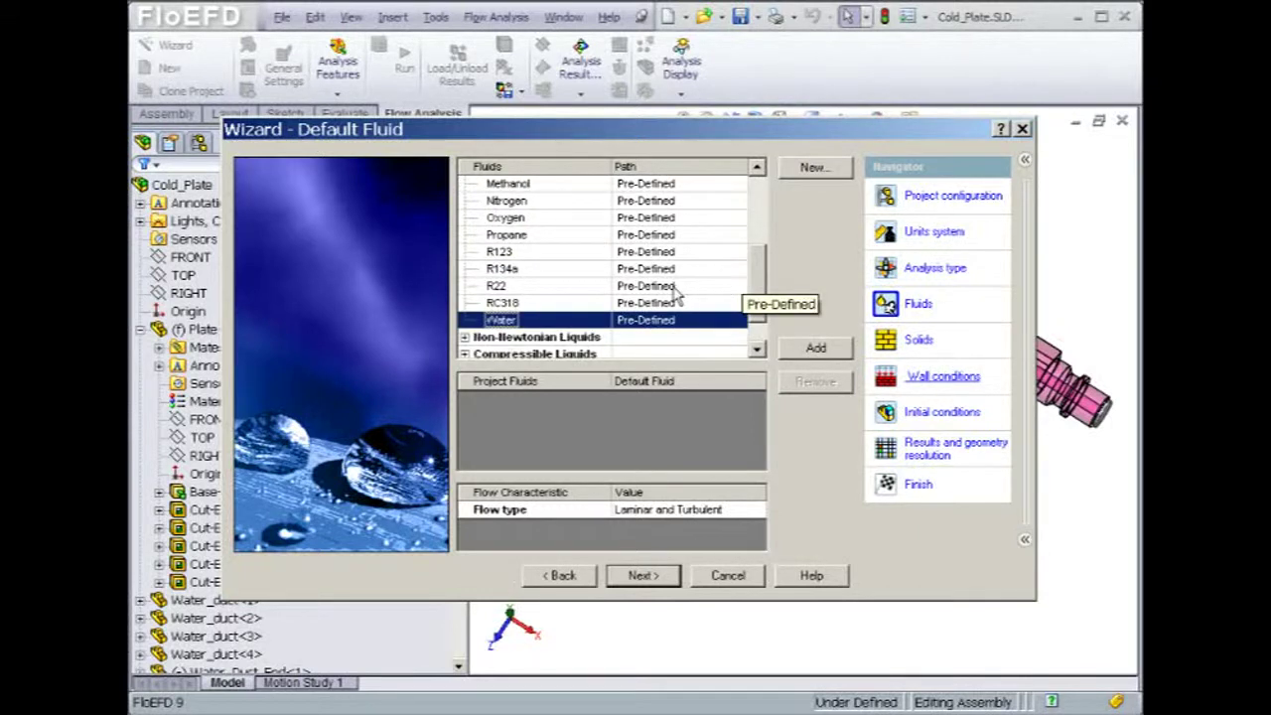
{"action": "scroll", "coordinate": [673, 304], "scroll_direction": "down", "scroll_amount": 1}
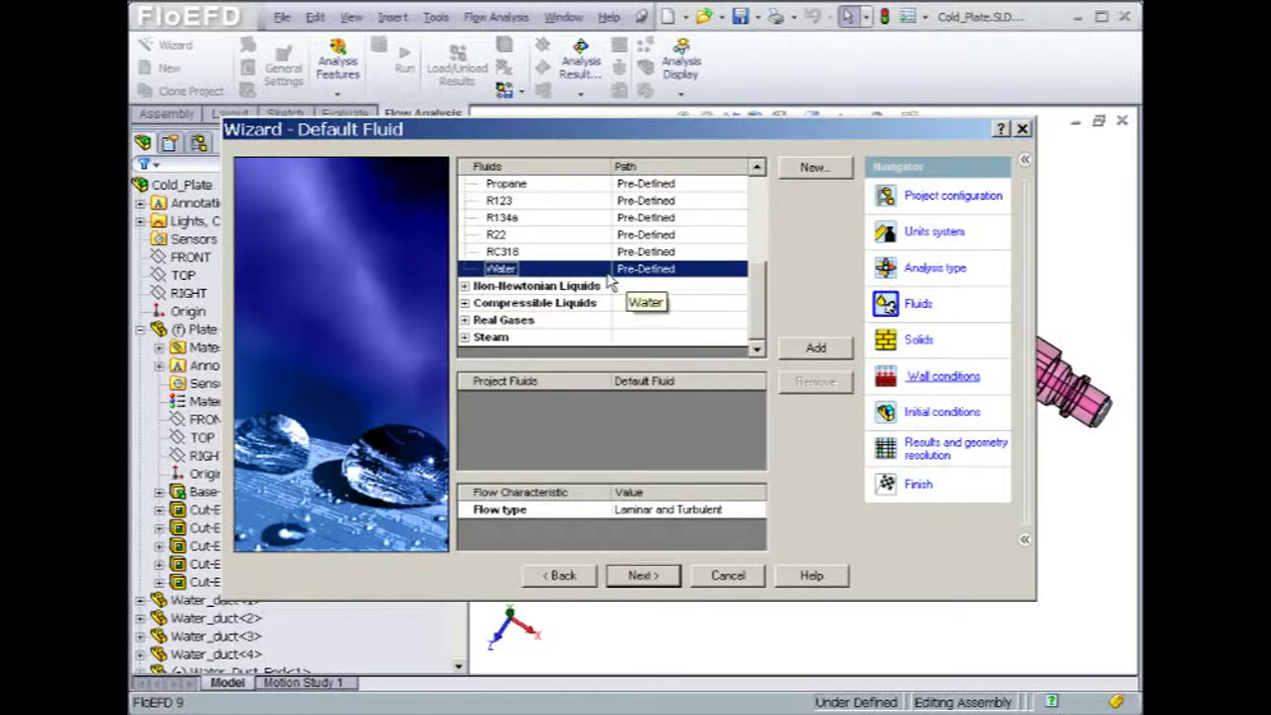
{"action": "double_click", "coordinate": [607, 274]}
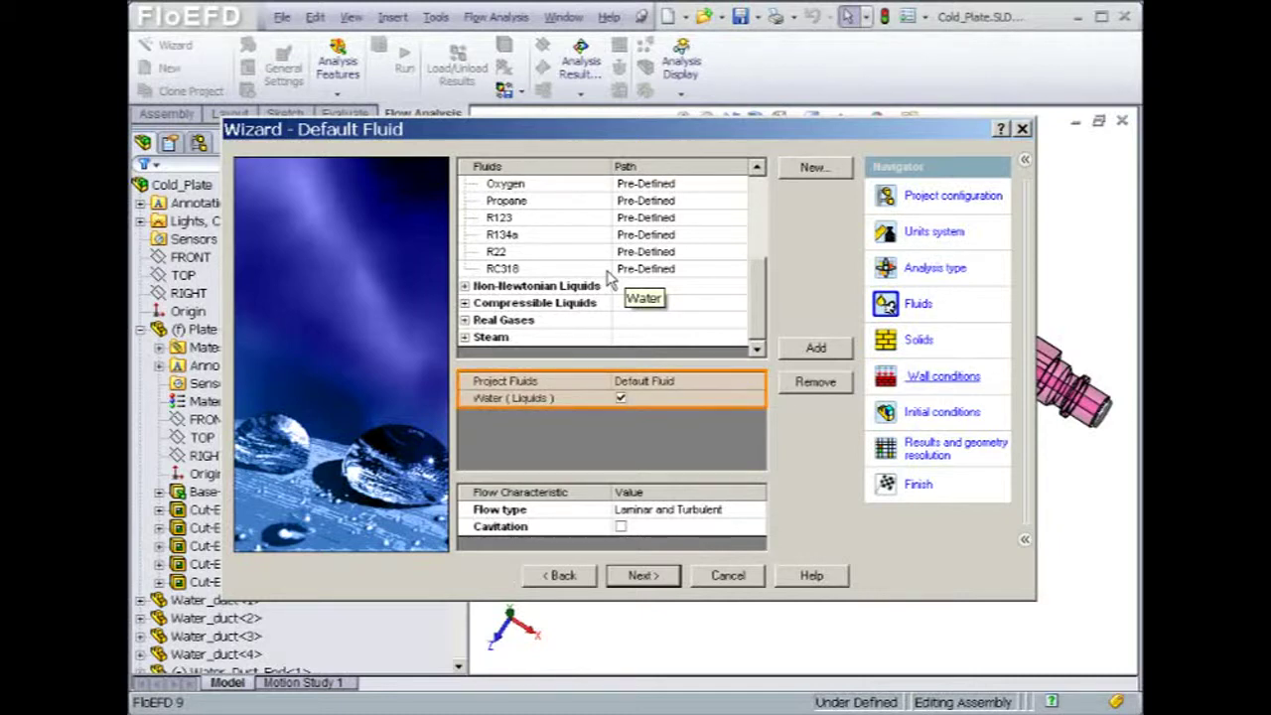
{"action": "key", "text": "Return"}
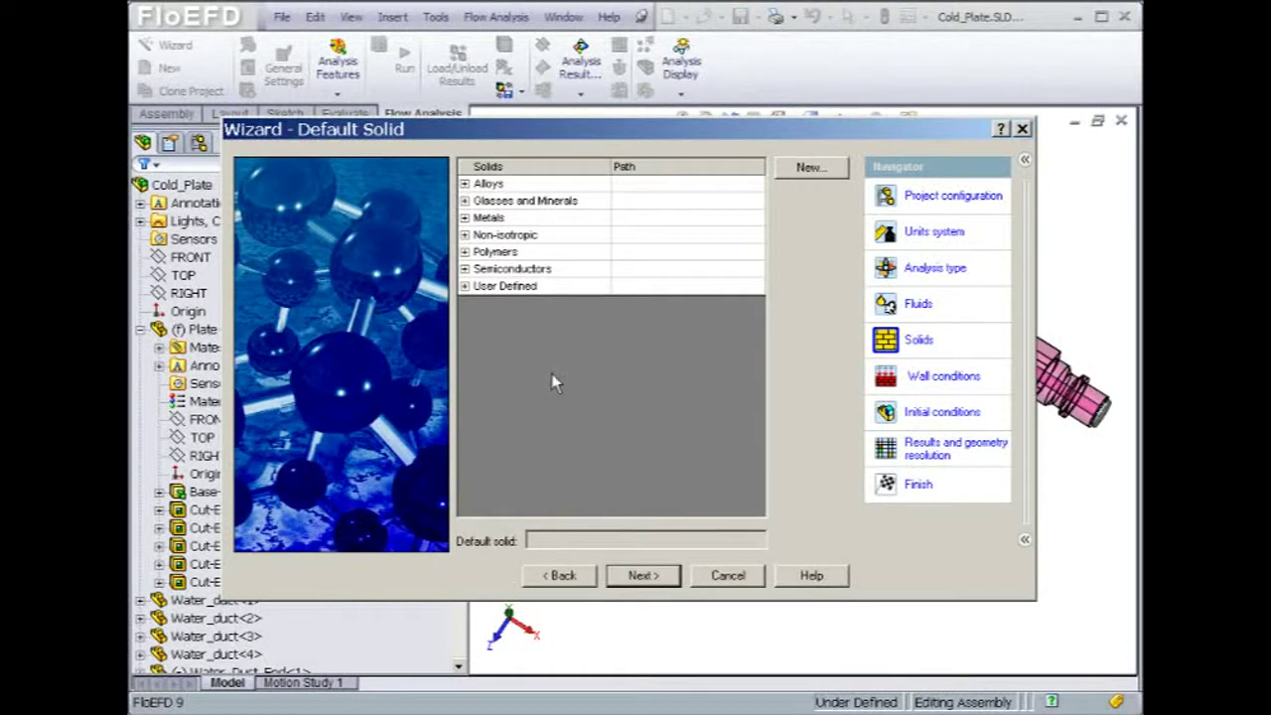
- Pick Aluminum from Metals as the default solid and advance to Wall Conditions
{"action": "left_click", "coordinate": [465, 219]}
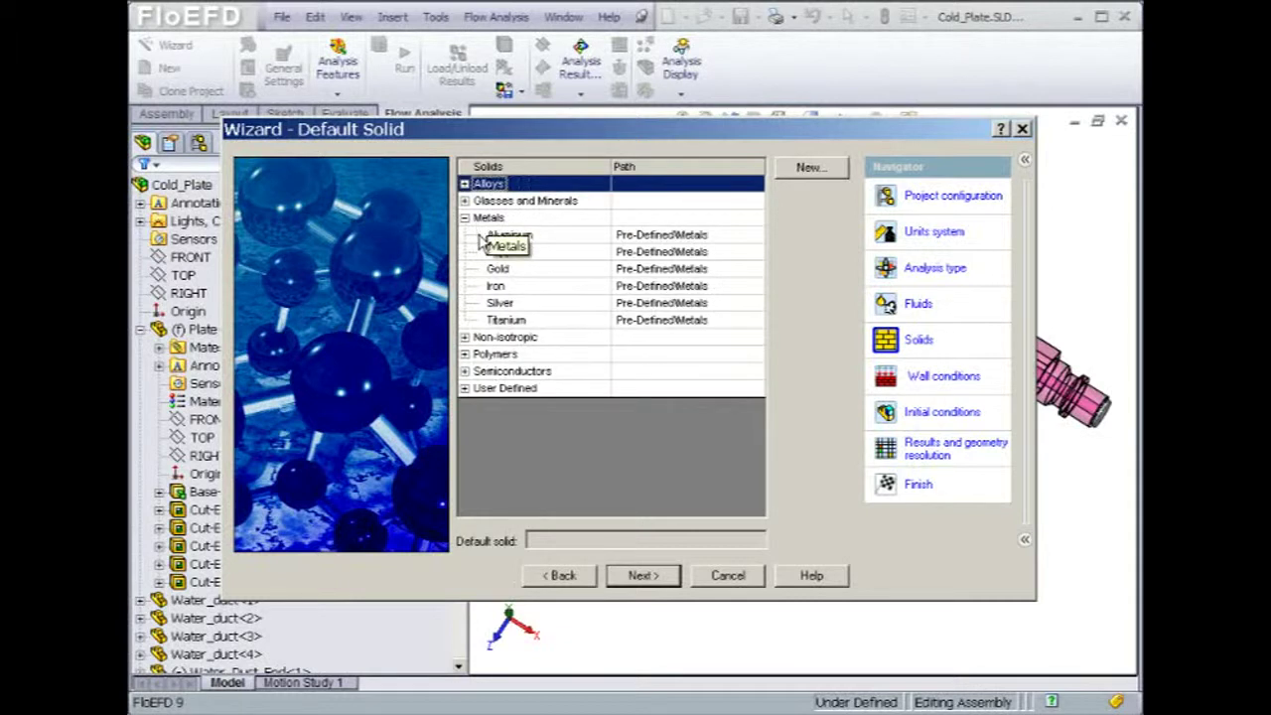
{"action": "left_click", "coordinate": [484, 236]}
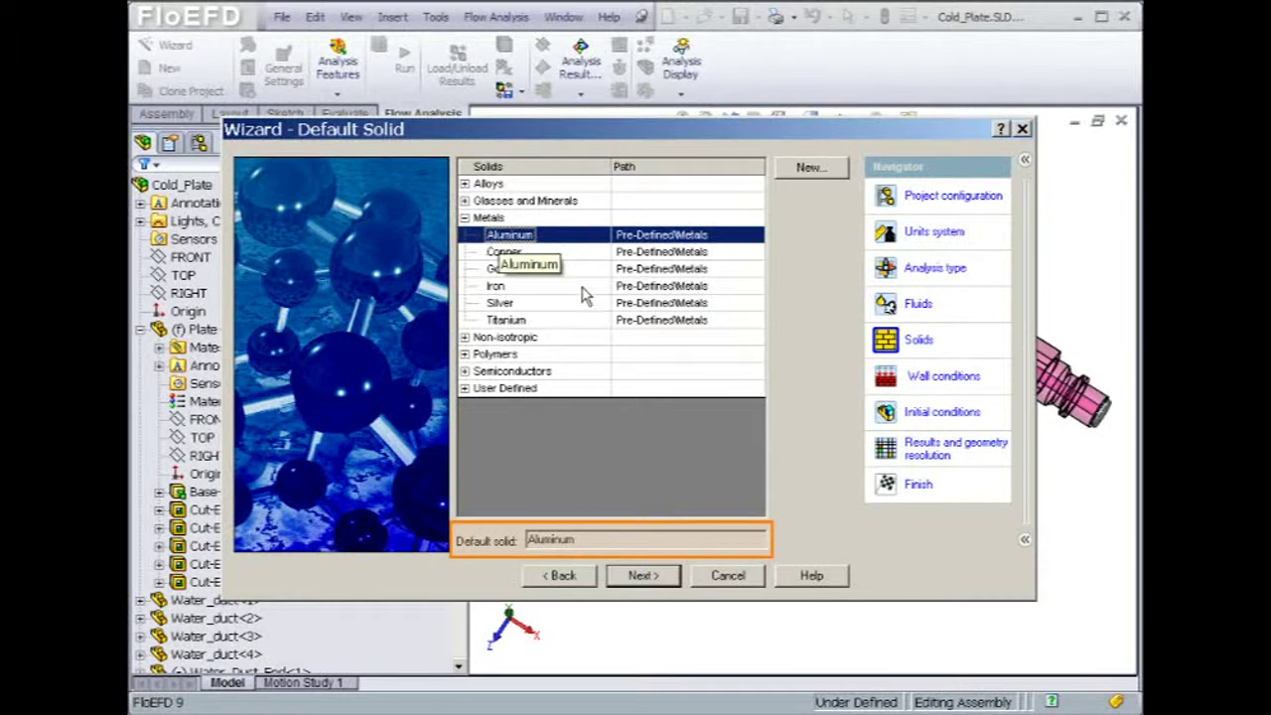
{"action": "left_click", "coordinate": [643, 576]}
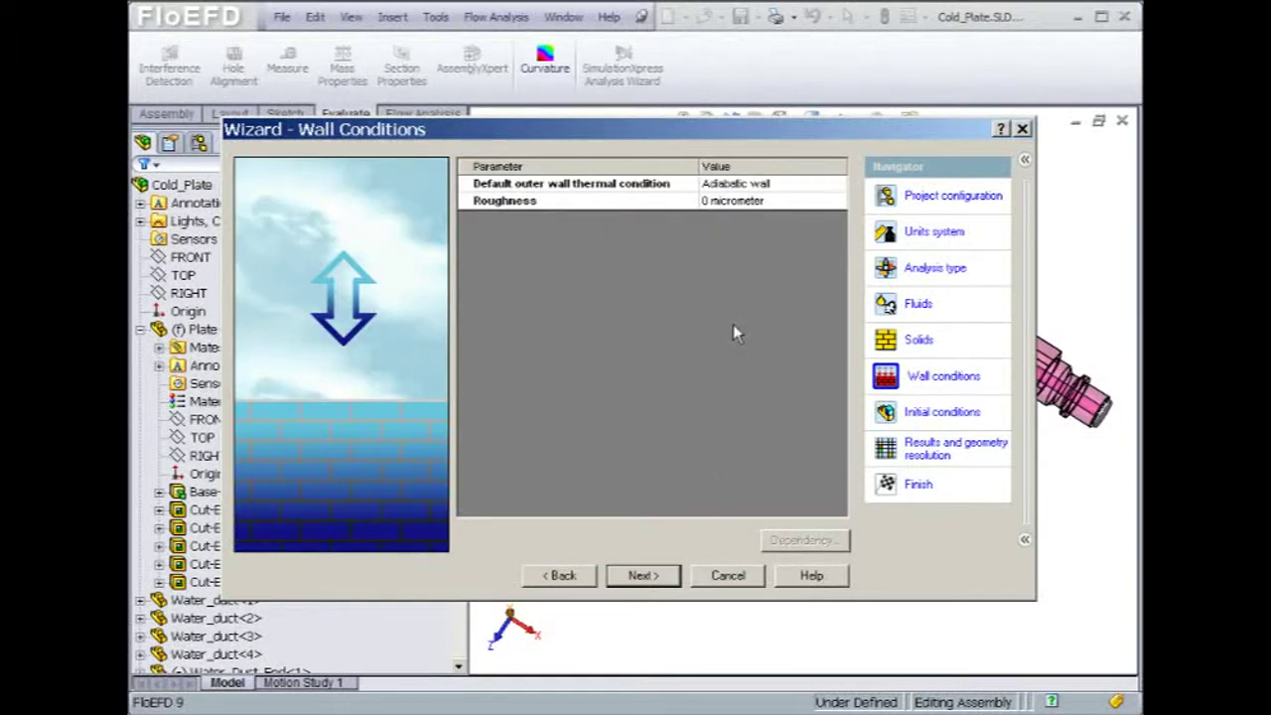
{"action": "left_click", "coordinate": [739, 185]}
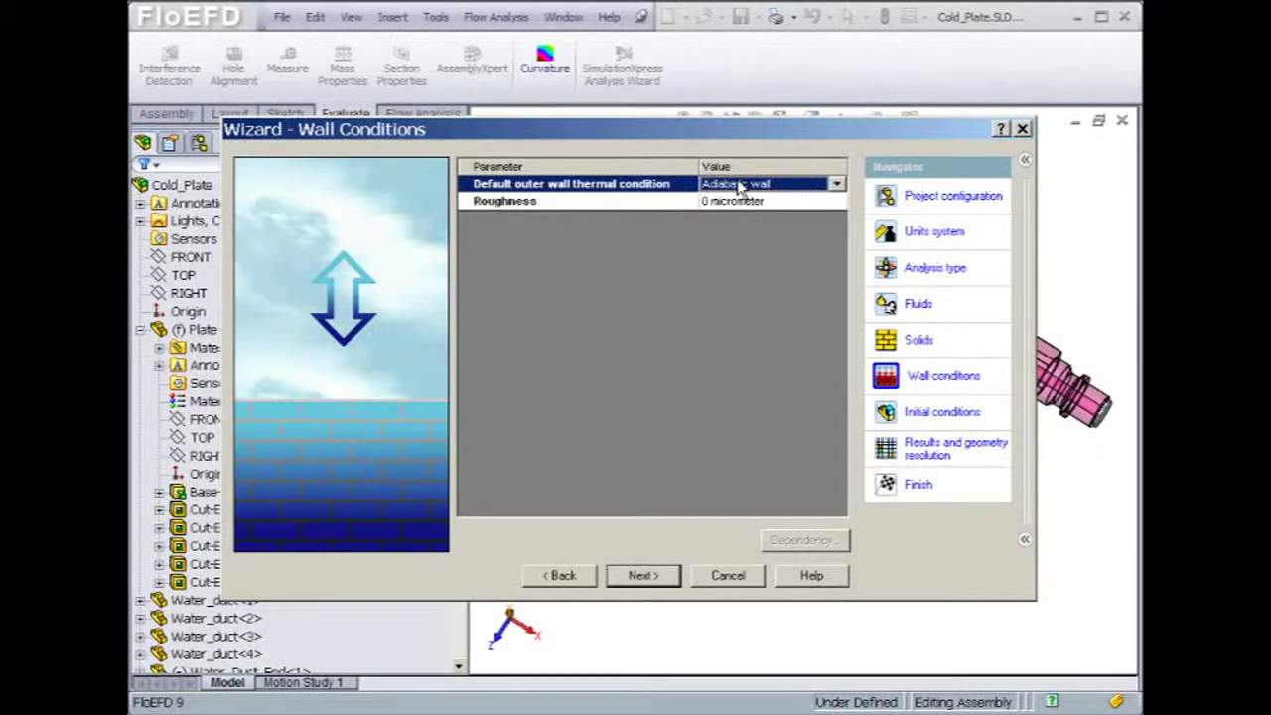
{"action": "left_click", "coordinate": [837, 184]}
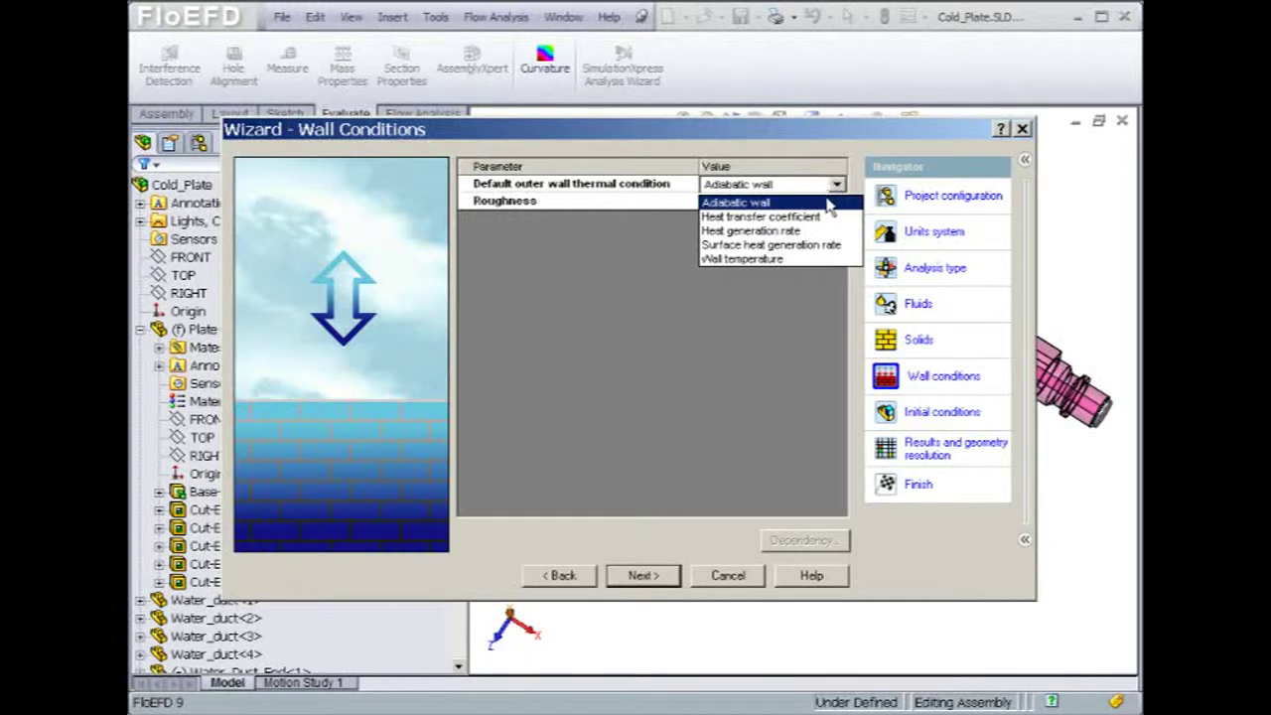
{"action": "left_click", "coordinate": [825, 208]}
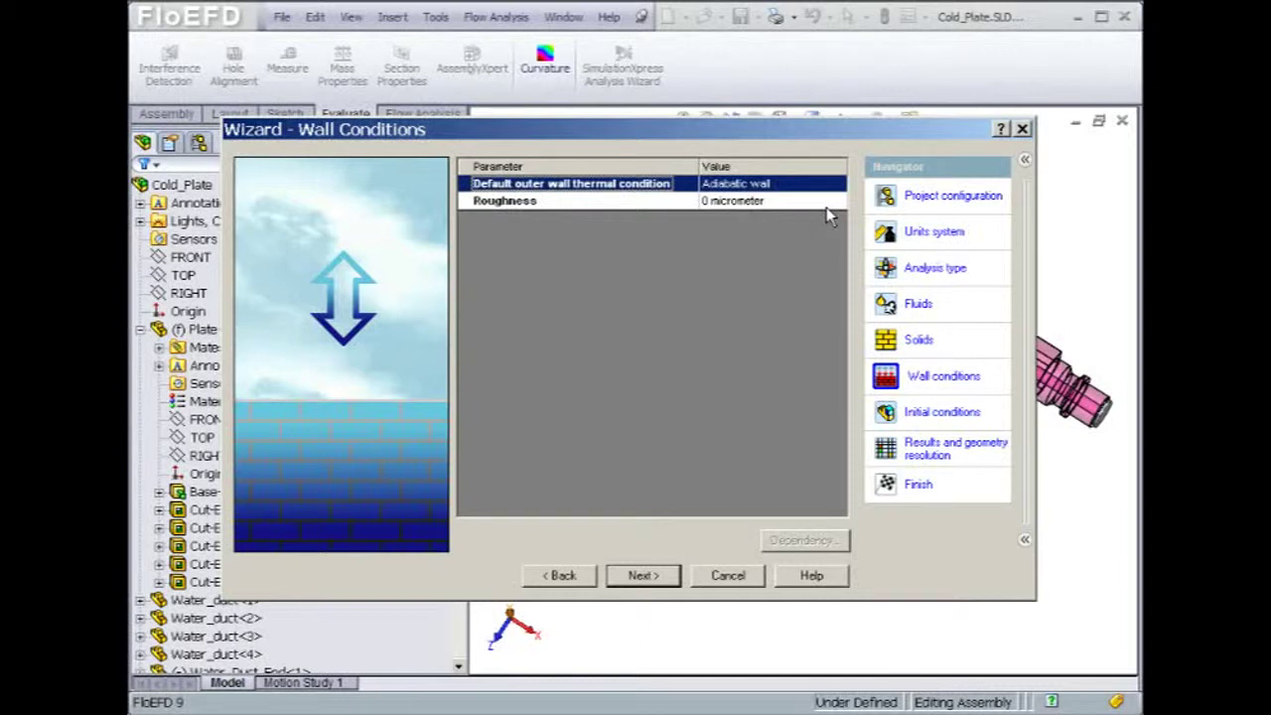
- Review the initial pressure and 20.05 °C fluid and solid temperatures, then continue
{"action": "left_click", "coordinate": [644, 576]}
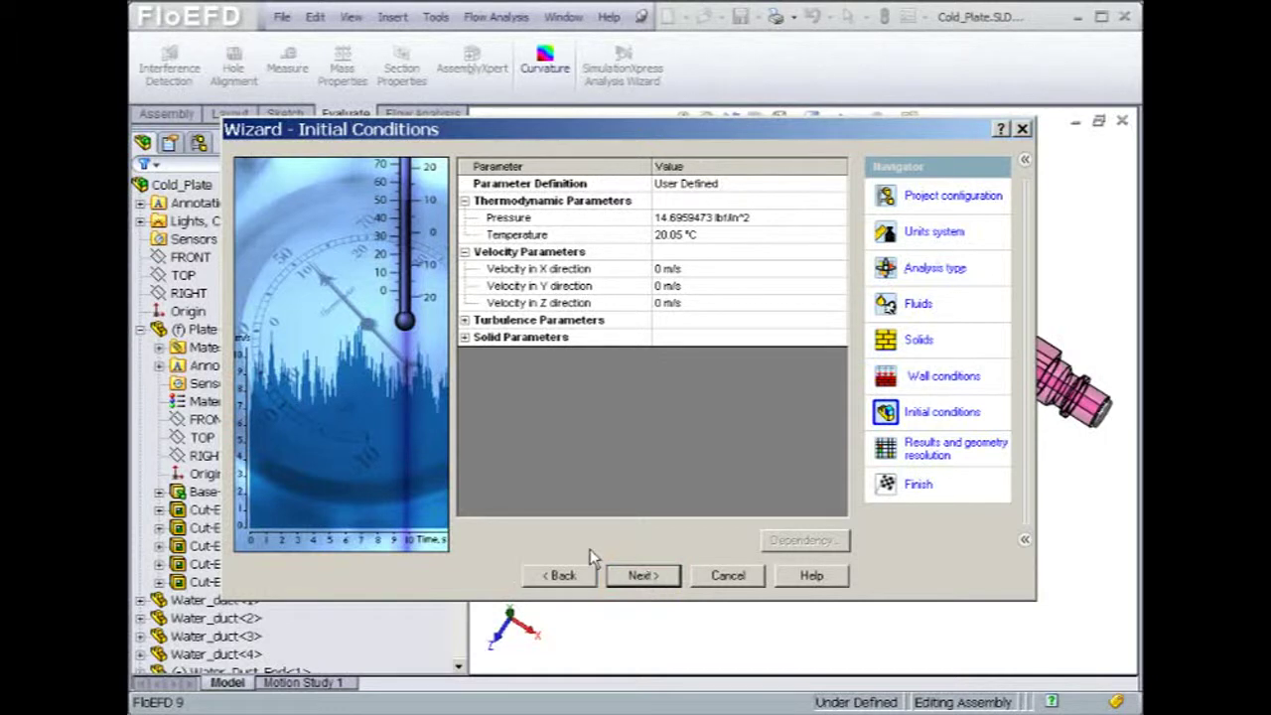
{"action": "left_click", "coordinate": [514, 220]}
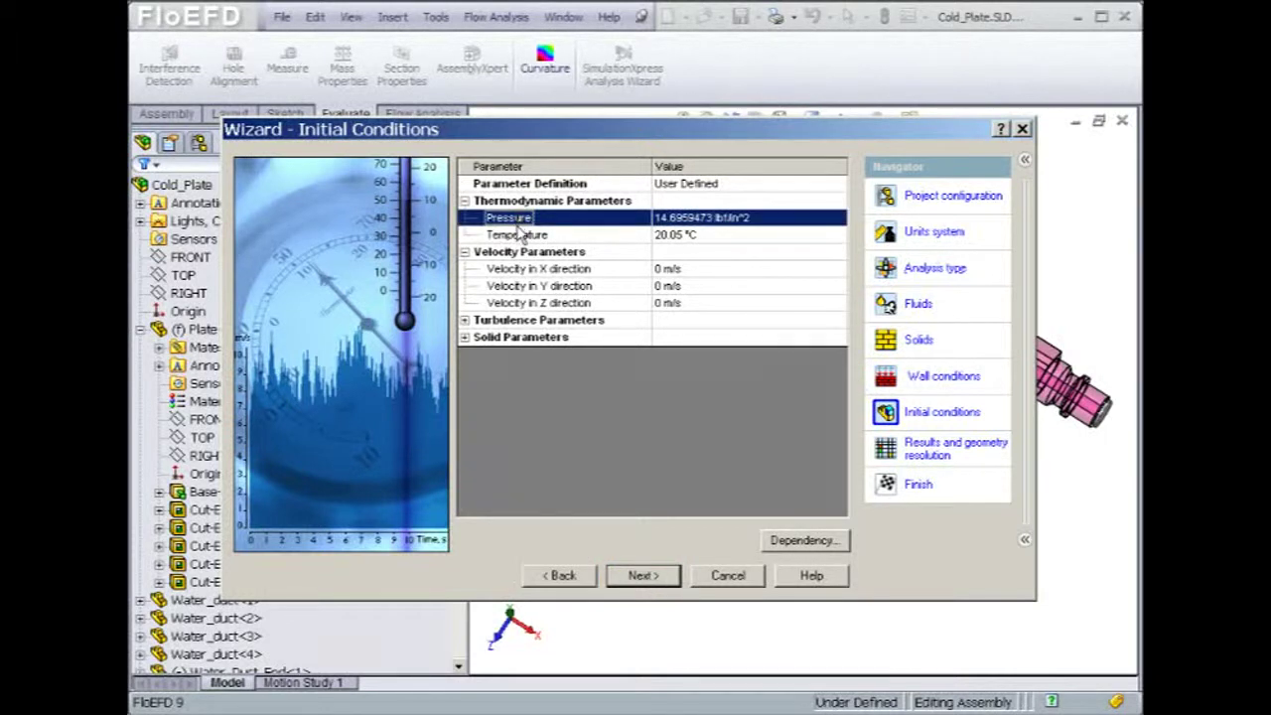
{"action": "left_click", "coordinate": [518, 236]}
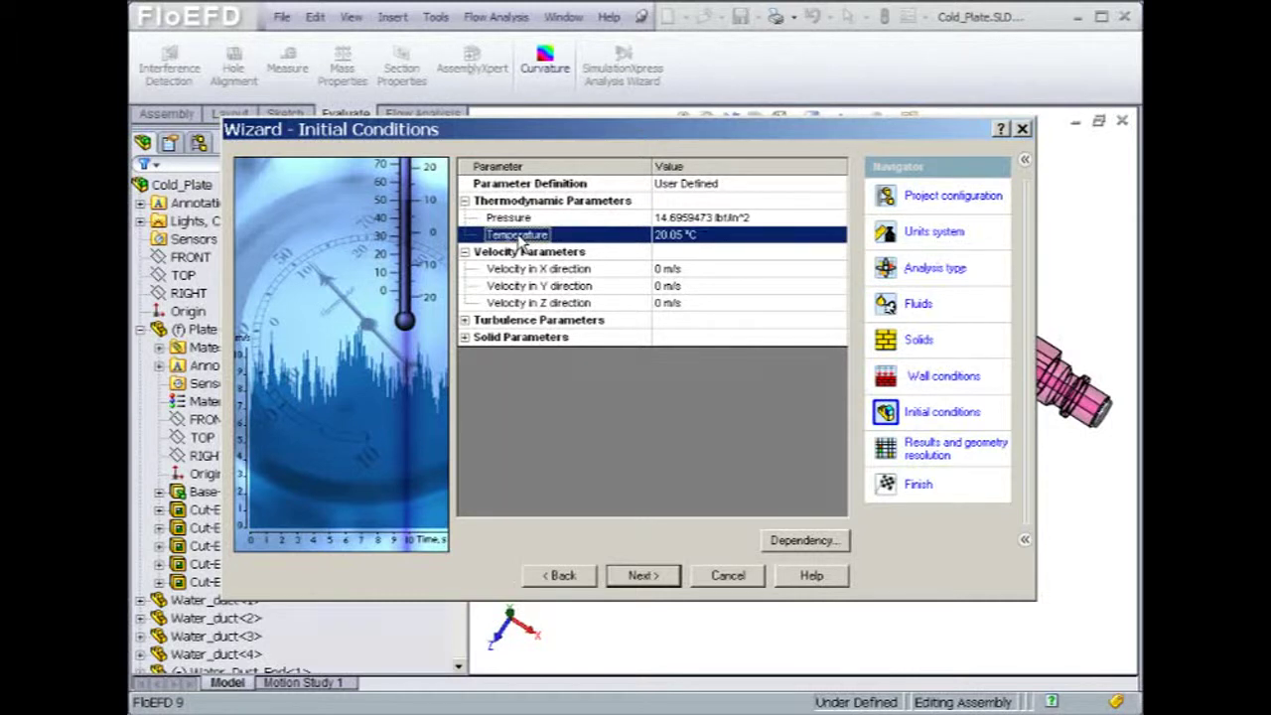
{"action": "left_click", "coordinate": [465, 338]}
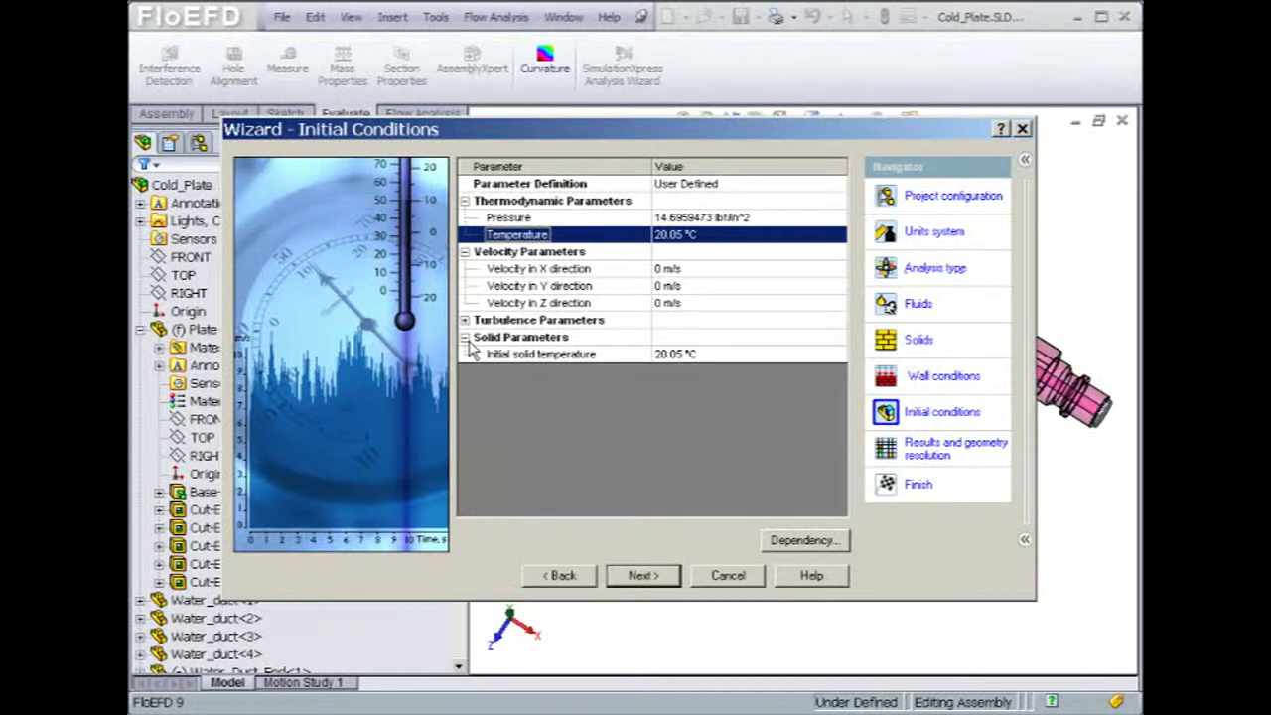
{"action": "left_click", "coordinate": [496, 358]}
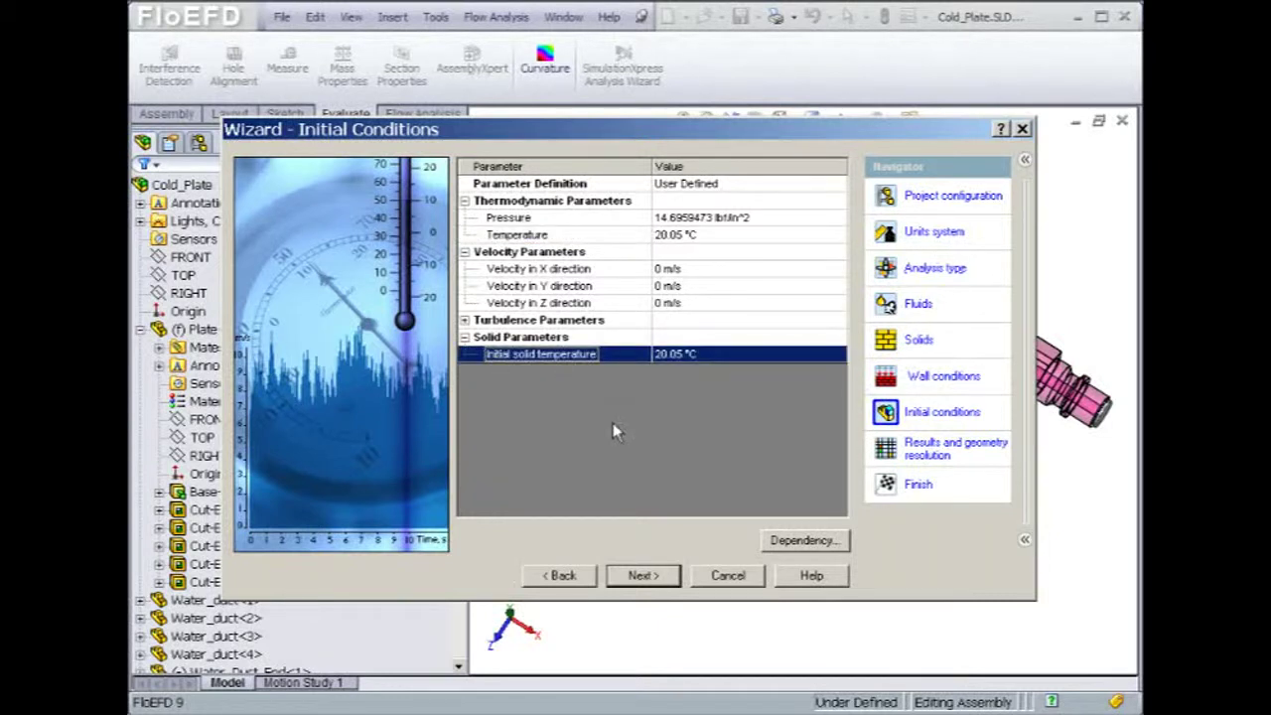
{"action": "left_click", "coordinate": [644, 579]}
- Set result resolution to level 5, with manual 4 mm minimum gap size and wall thickness
{"action": "left_click", "coordinate": [646, 583]}
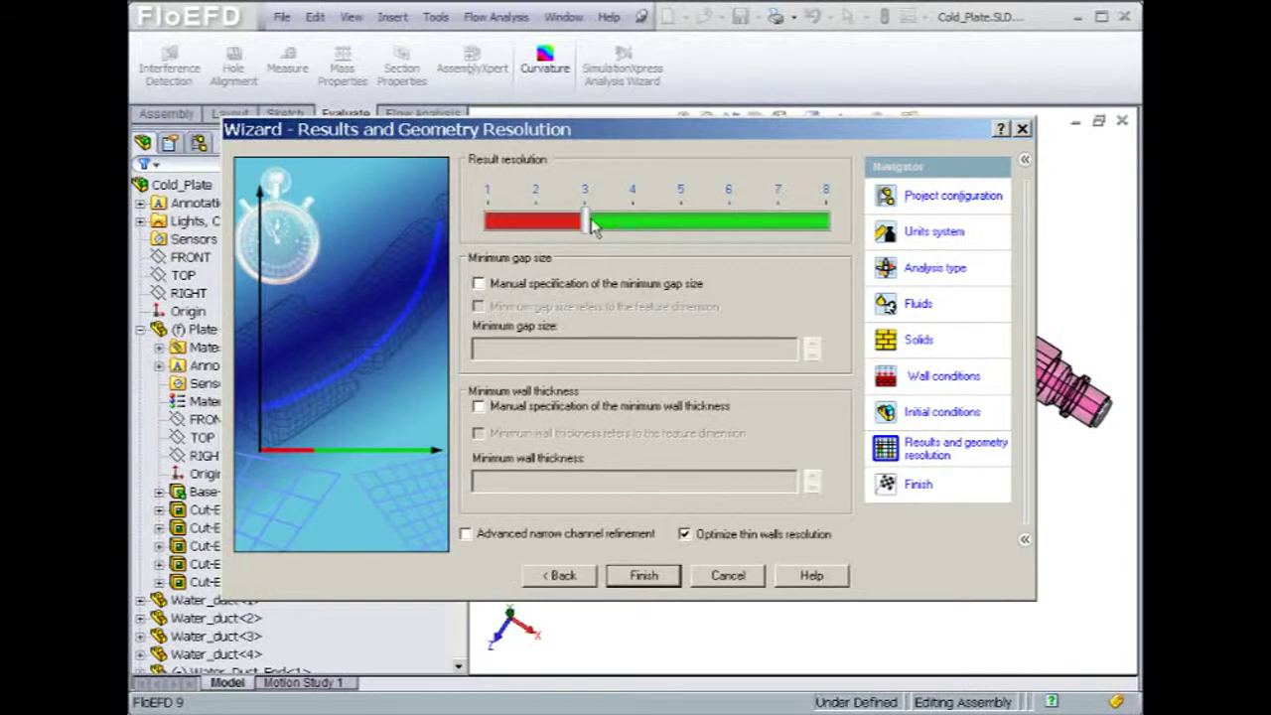
{"action": "left_click_drag", "start_coordinate": [587, 223], "coordinate": [676, 227]}
{"action": "left_click", "coordinate": [479, 285]}
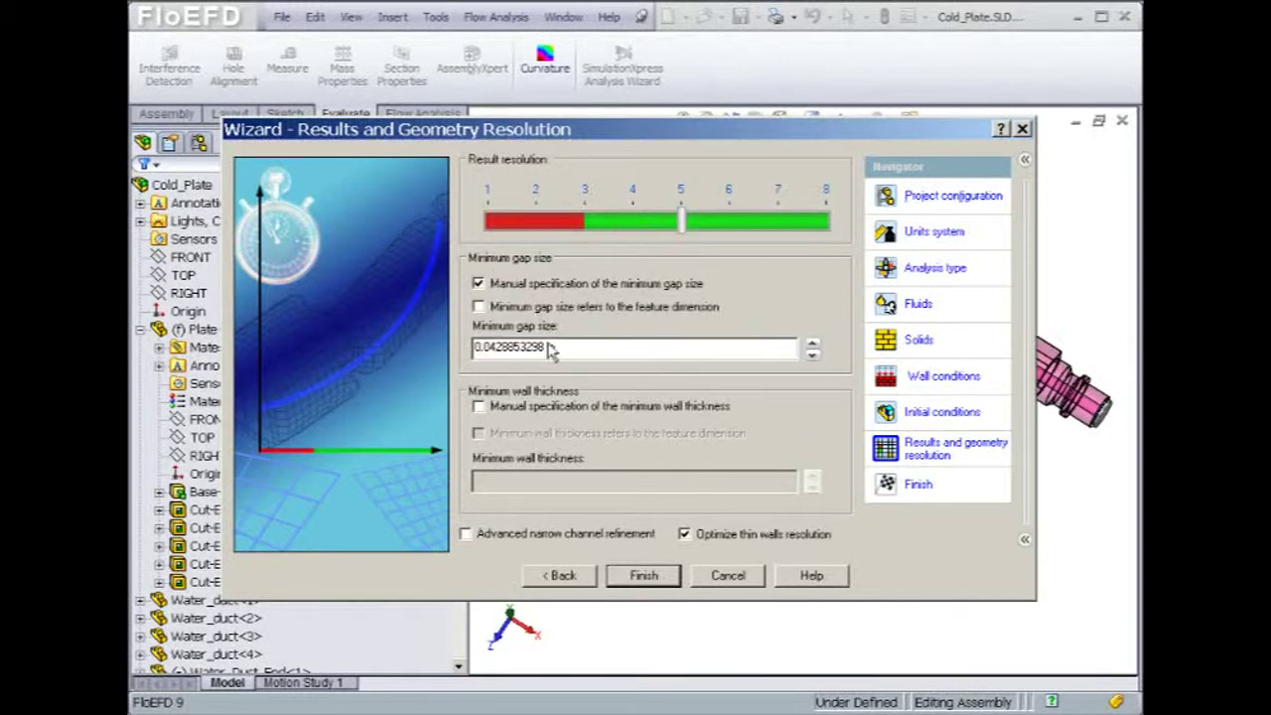
{"action": "left_click_drag", "start_coordinate": [552, 347], "coordinate": [456, 346]}
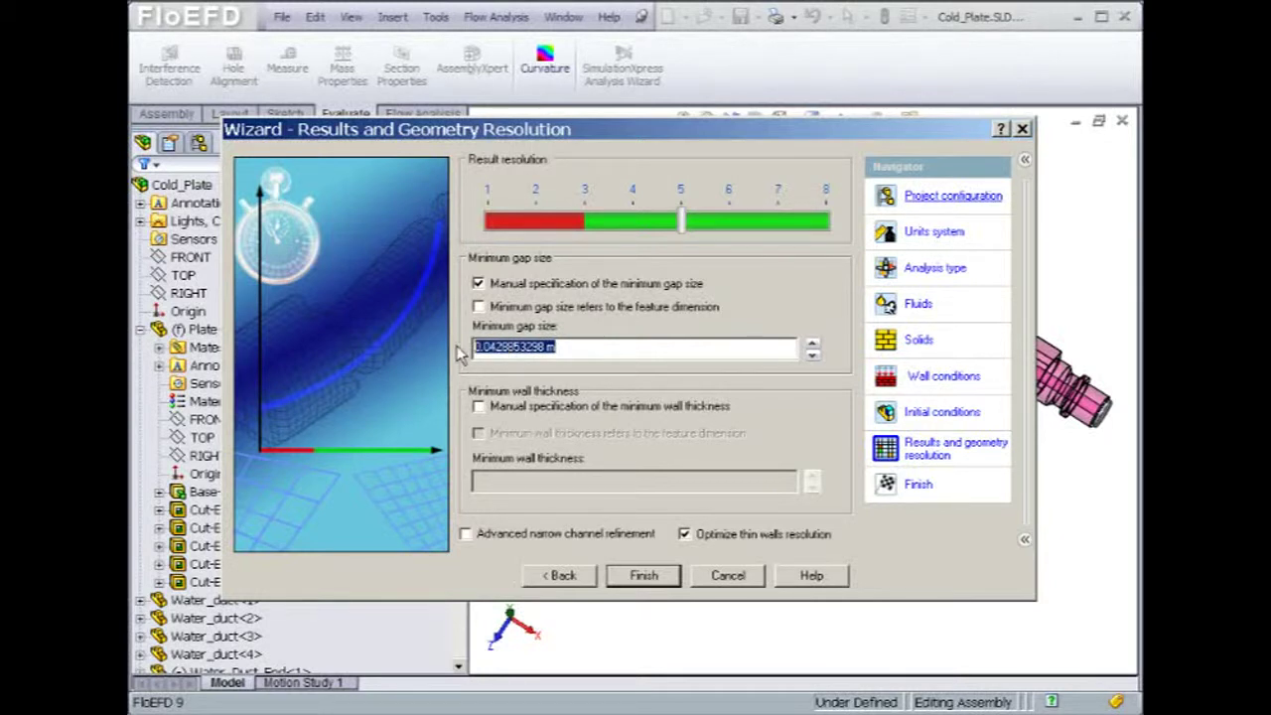
{"action": "type", "text": "4 mm"}
{"action": "left_click", "coordinate": [478, 406]}
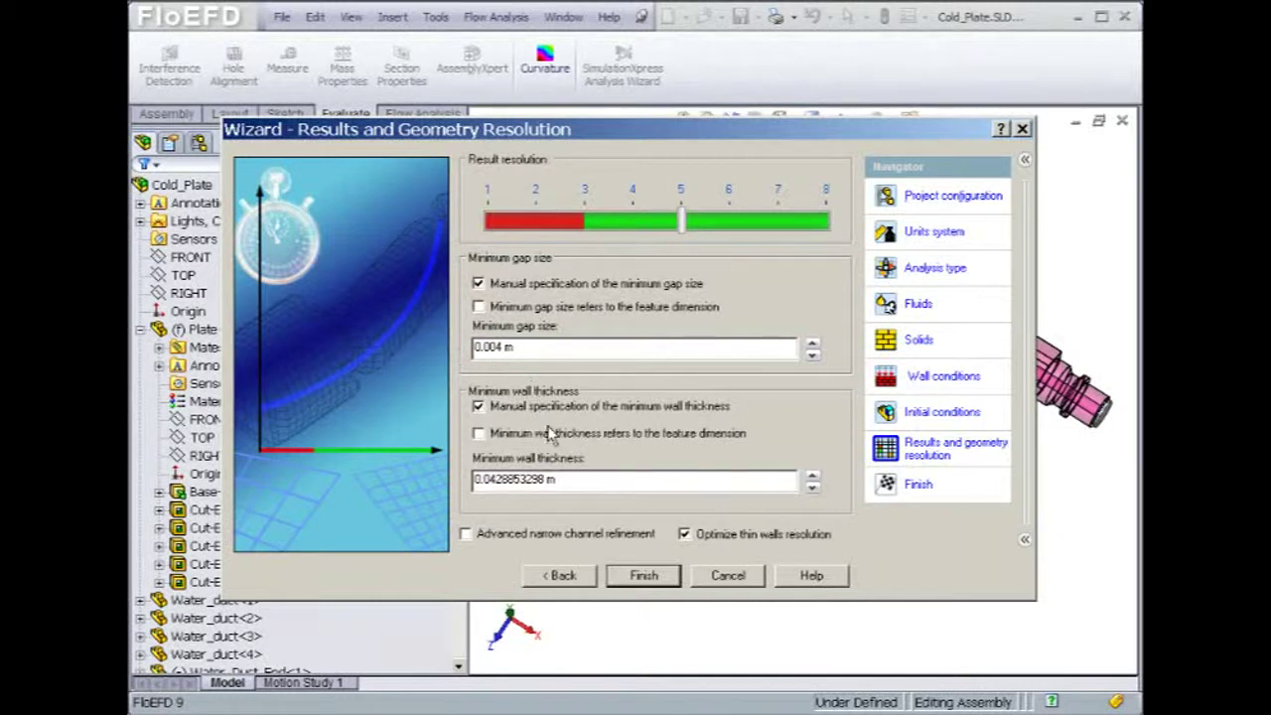
{"action": "left_click_drag", "start_coordinate": [556, 480], "coordinate": [475, 481]}
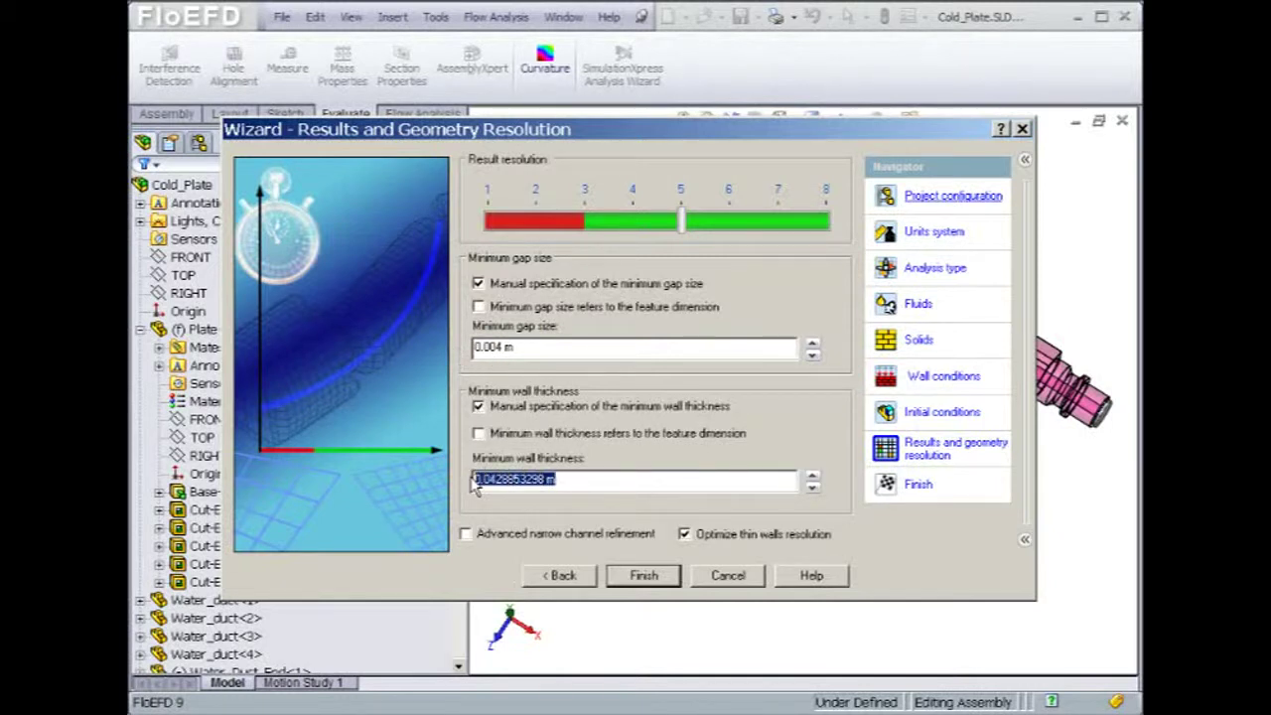
{"action": "type", "text": "4"}
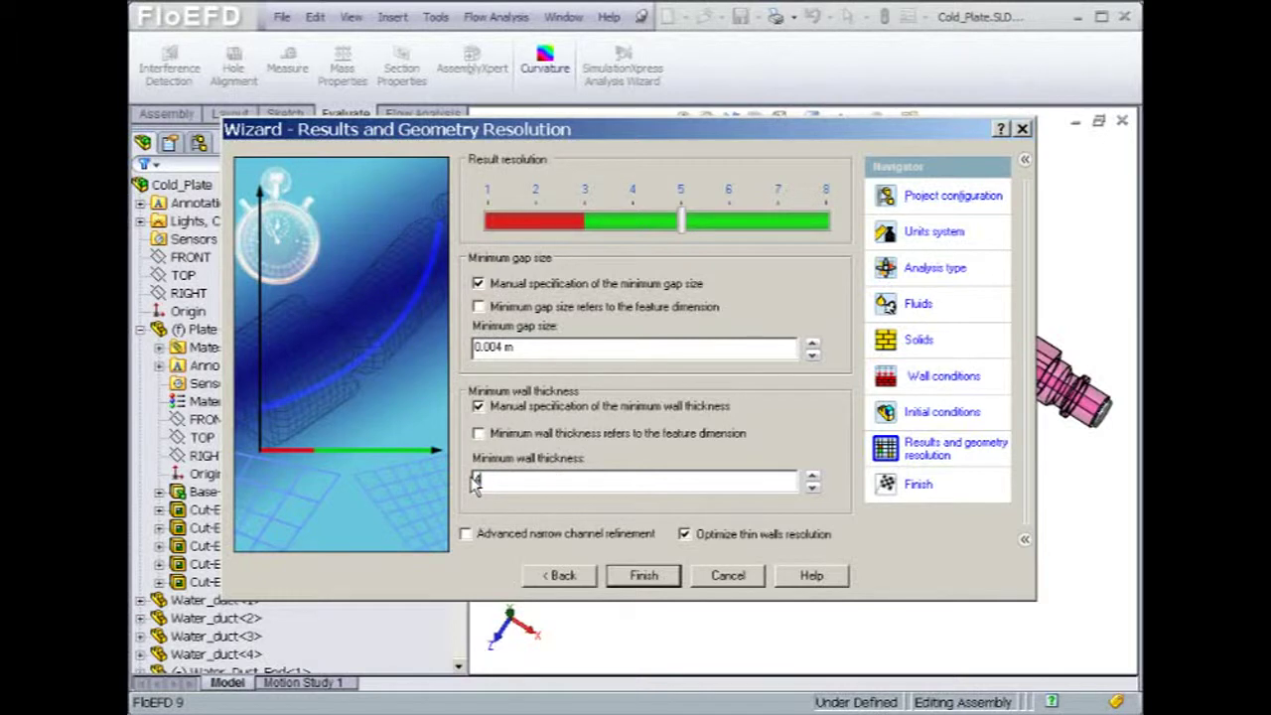
{"action": "type", "text": " mm"}
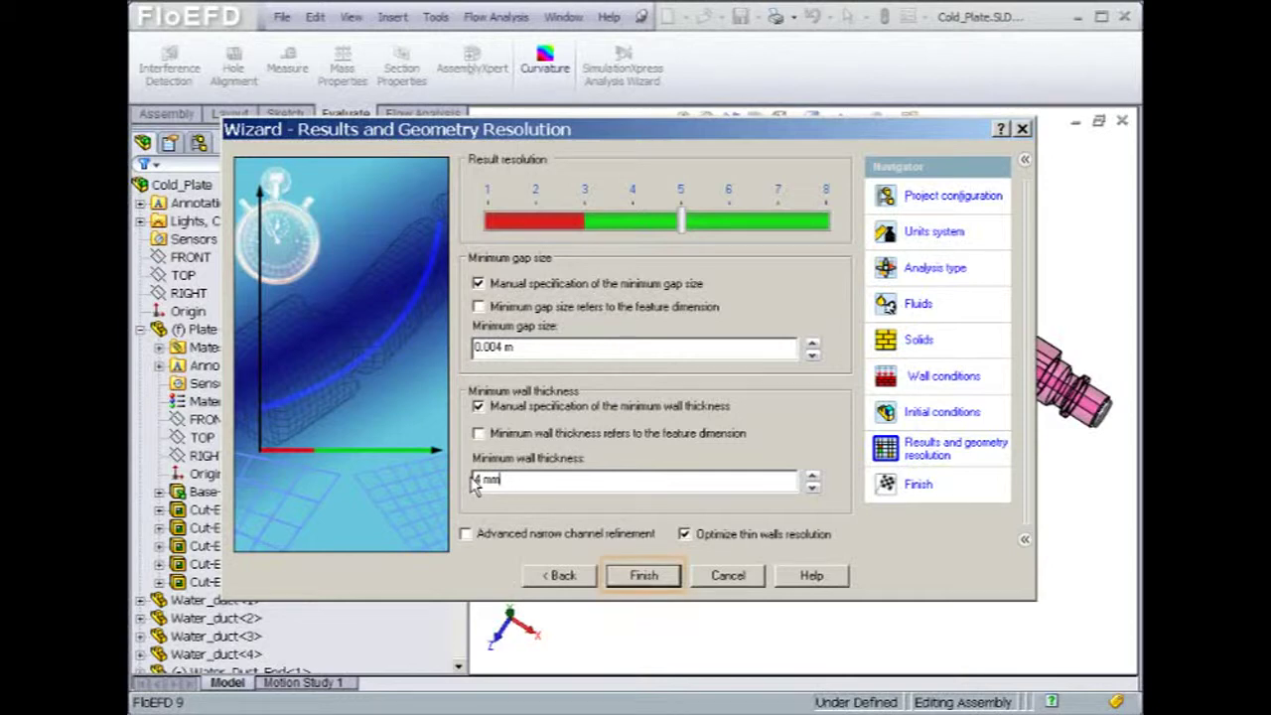
- Finish the wizard to create First Run, rotate the model, and show the Flow Analysis commands
{"action": "left_click", "coordinate": [643, 575]}
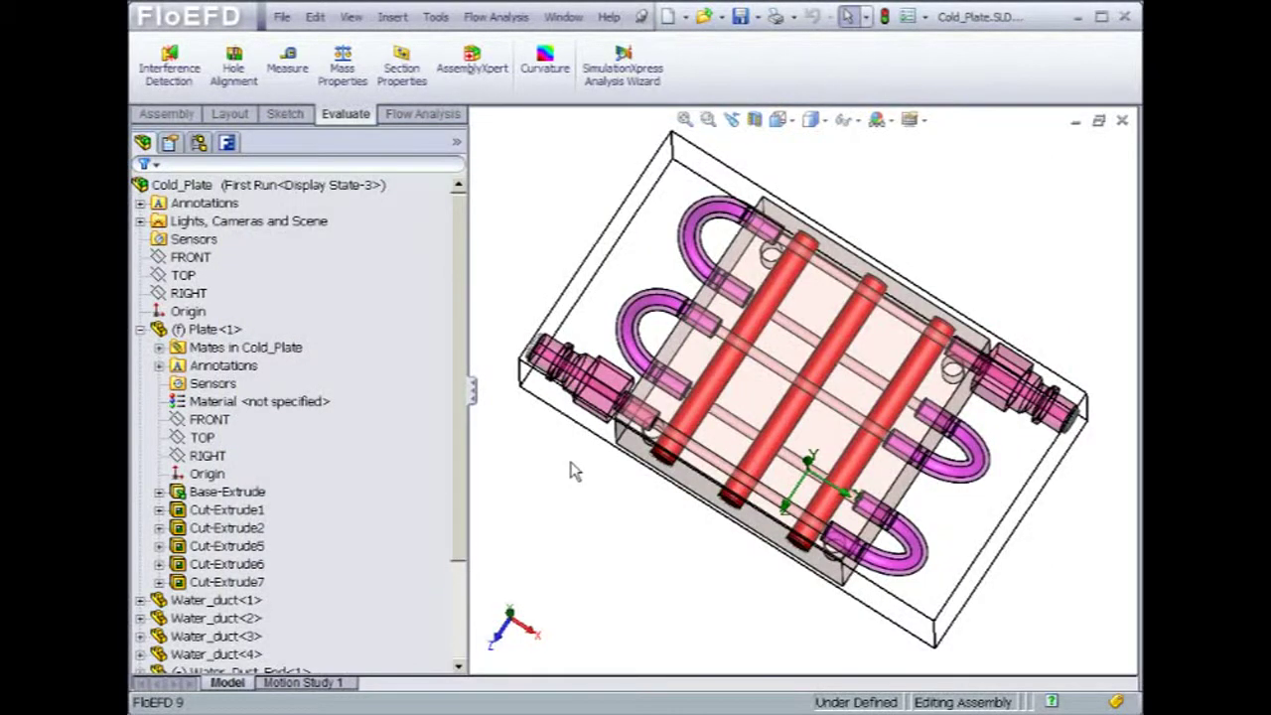
{"action": "mouse_move", "coordinate": [576, 467]}
{"action": "middle_mouse_down"}
{"action": "mouse_move", "coordinate": [582, 444]}
{"action": "mouse_move", "coordinate": [573, 465]}
{"action": "middle_mouse_up"}
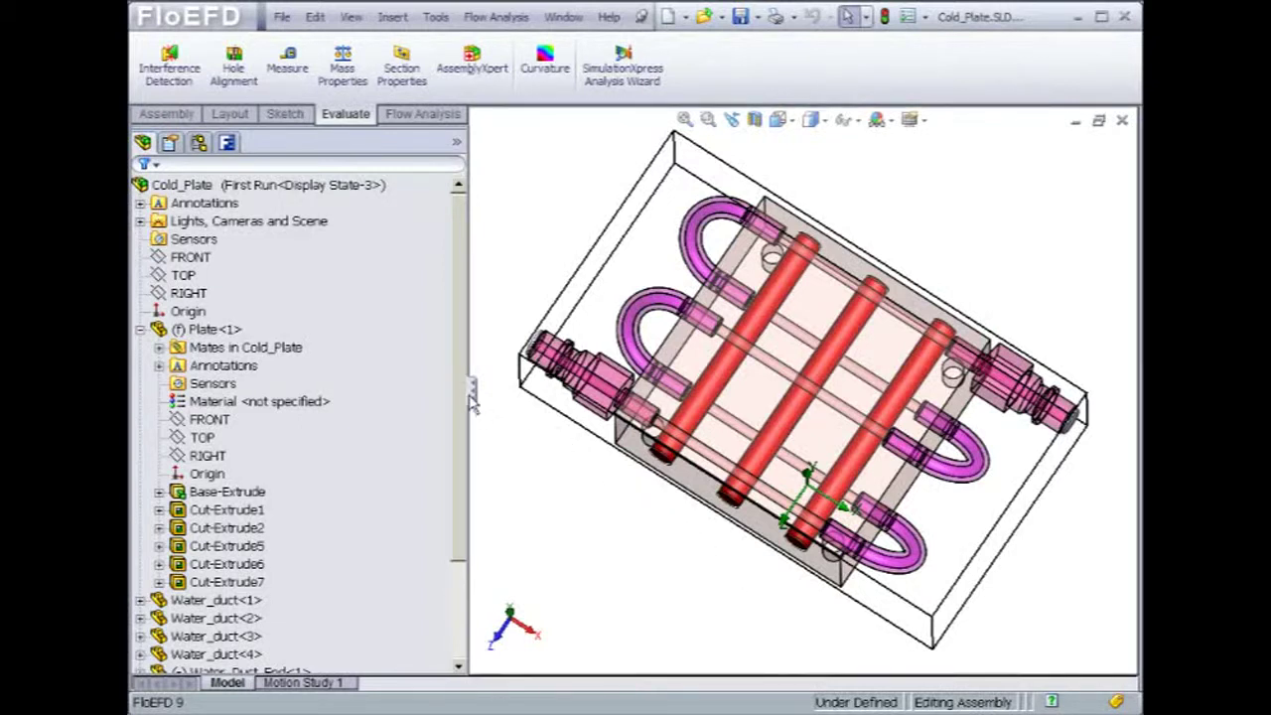
{"action": "left_click", "coordinate": [402, 117]}
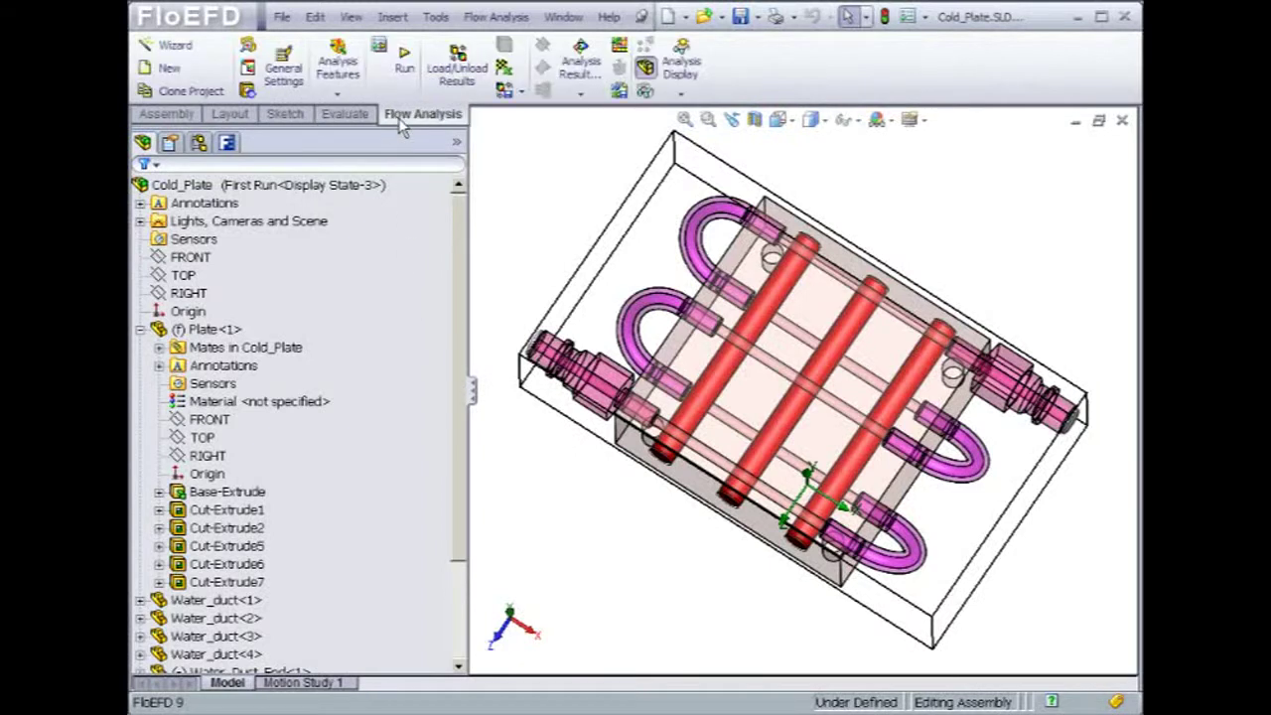
- Check the geometry with cavities without flow conditions included, compute fluid and solid volumes, then close it
{"action": "left_click", "coordinate": [248, 47]}
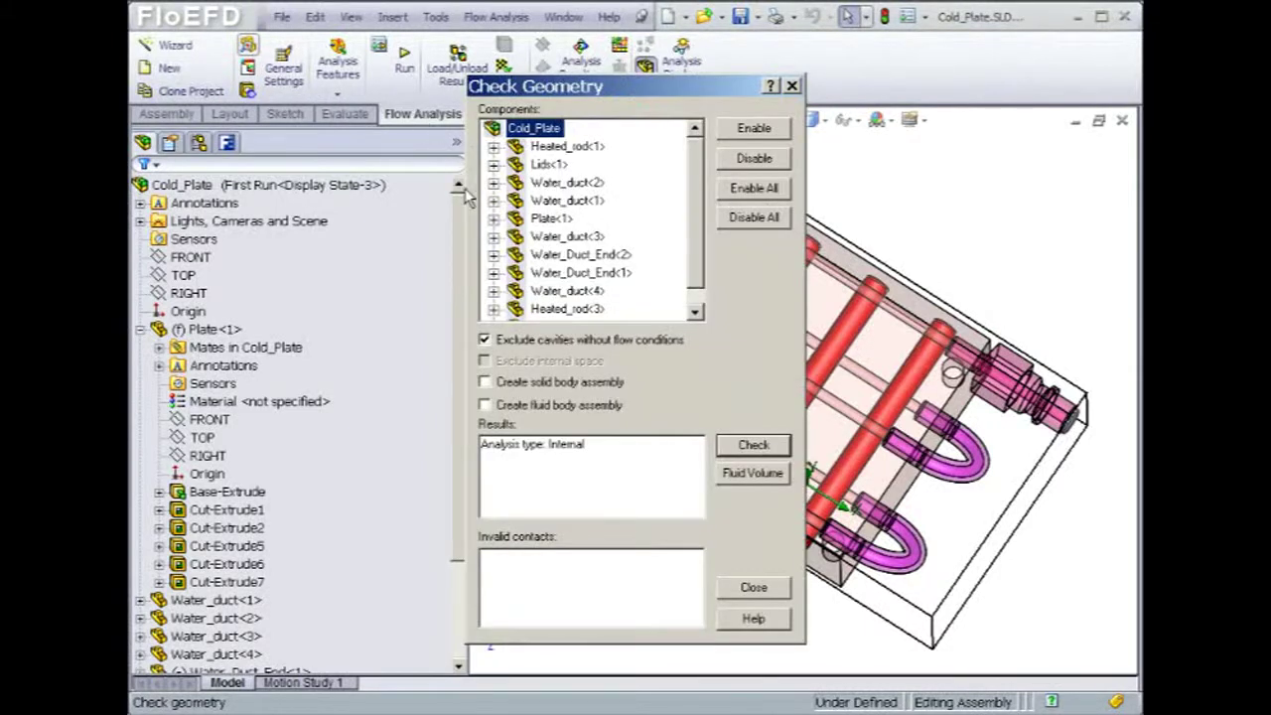
{"action": "left_click", "coordinate": [485, 340]}
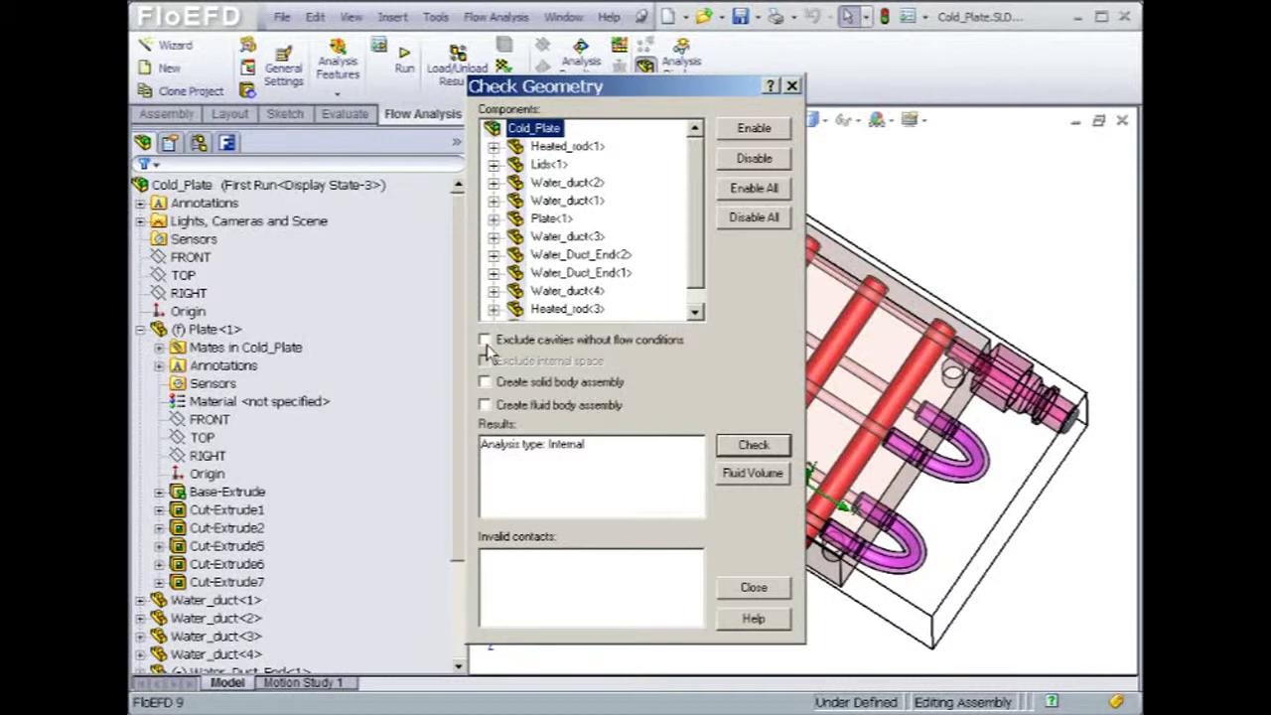
{"action": "left_click", "coordinate": [752, 475]}
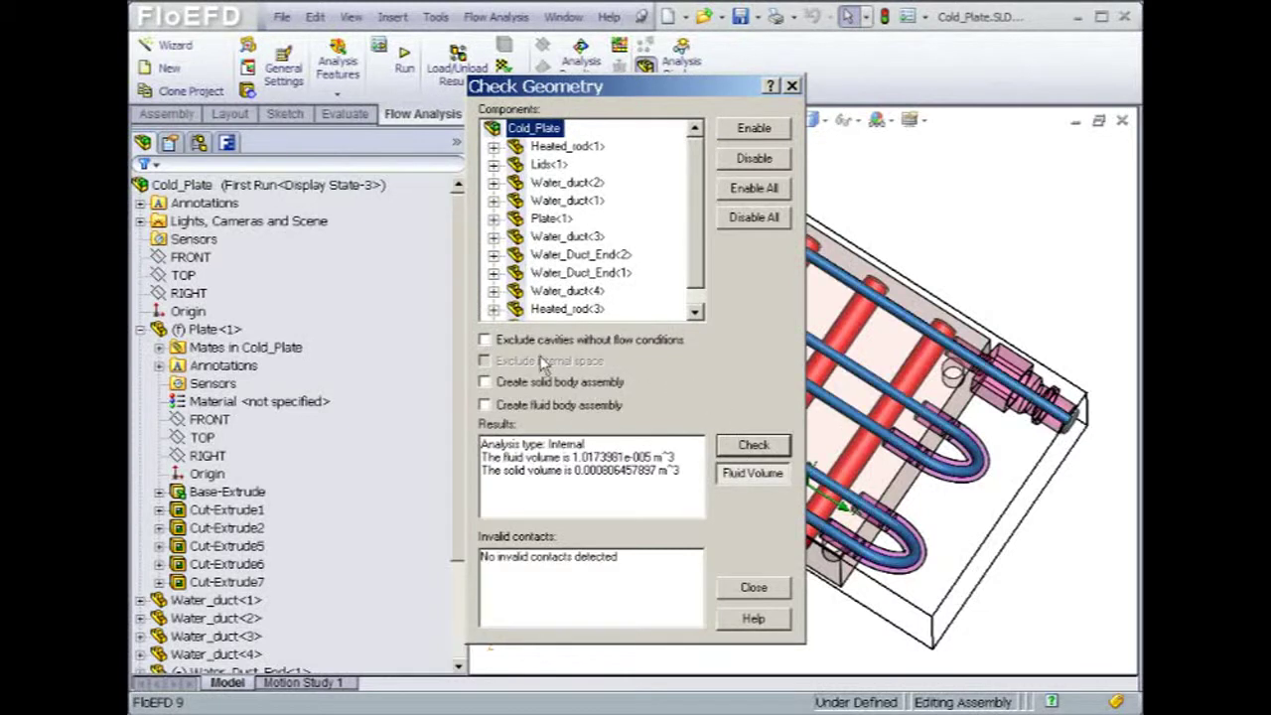
{"action": "left_click_drag", "start_coordinate": [491, 87], "coordinate": [180, 87]}
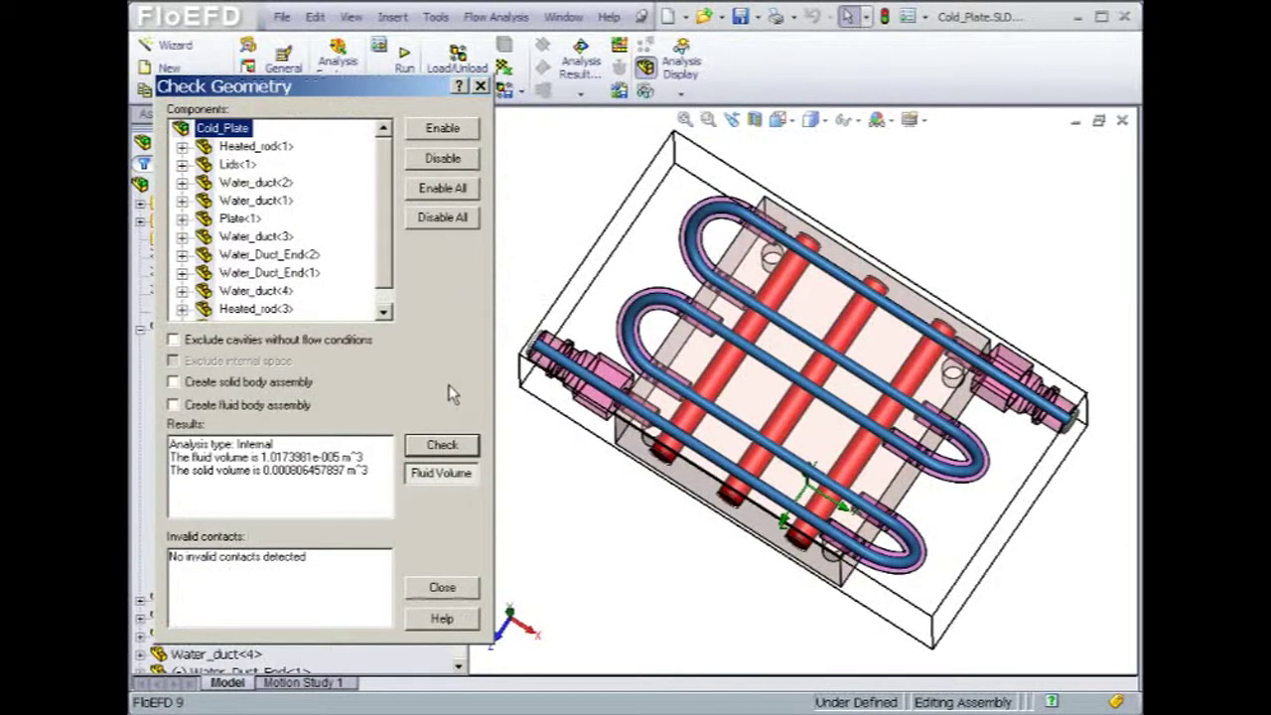
{"action": "left_click", "coordinate": [442, 587]}
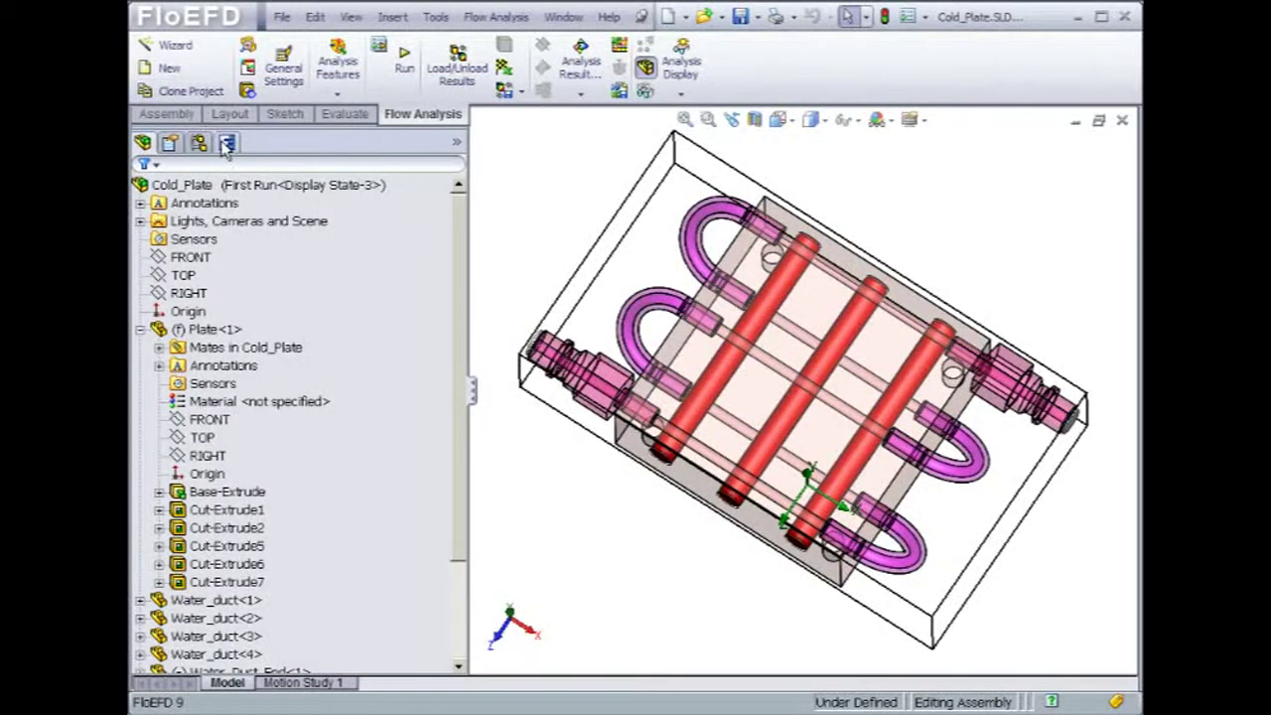
- Under First Run's Input Data, hide the Computational Domain and insert a new Solid Material
{"action": "left_click", "coordinate": [198, 142]}
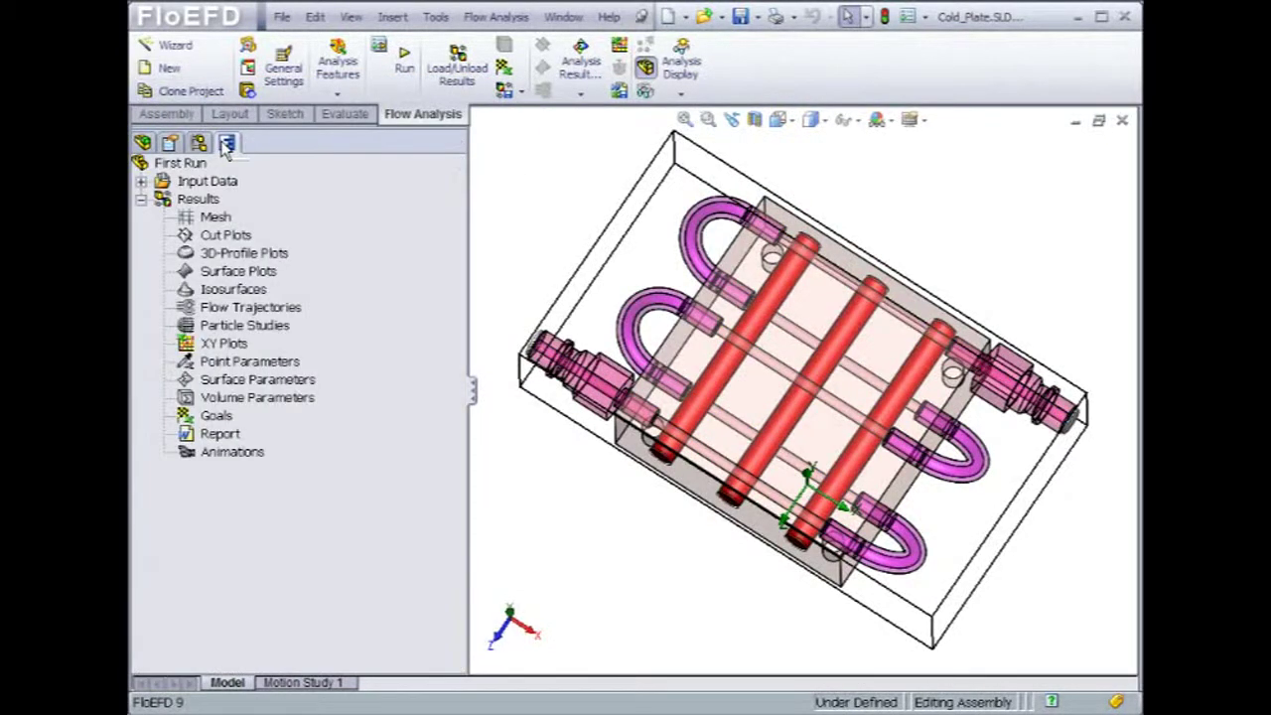
{"action": "left_click", "coordinate": [141, 180]}
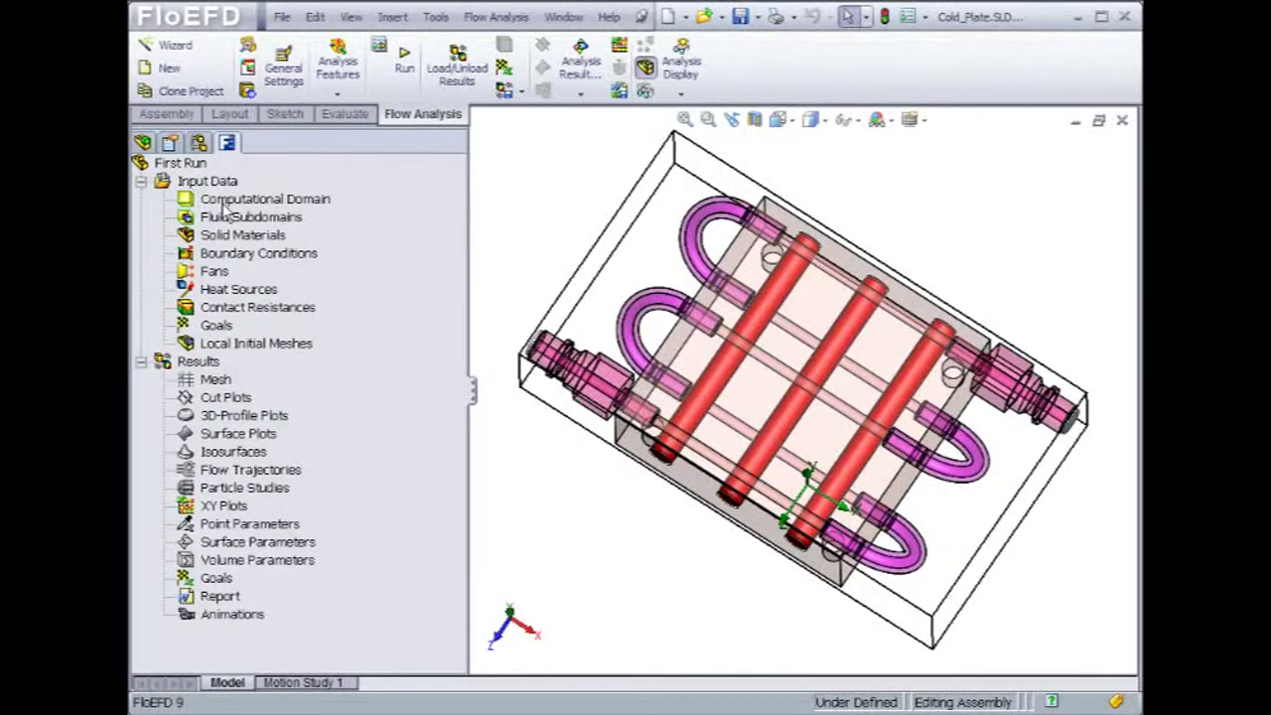
{"action": "right_click", "coordinate": [223, 204]}
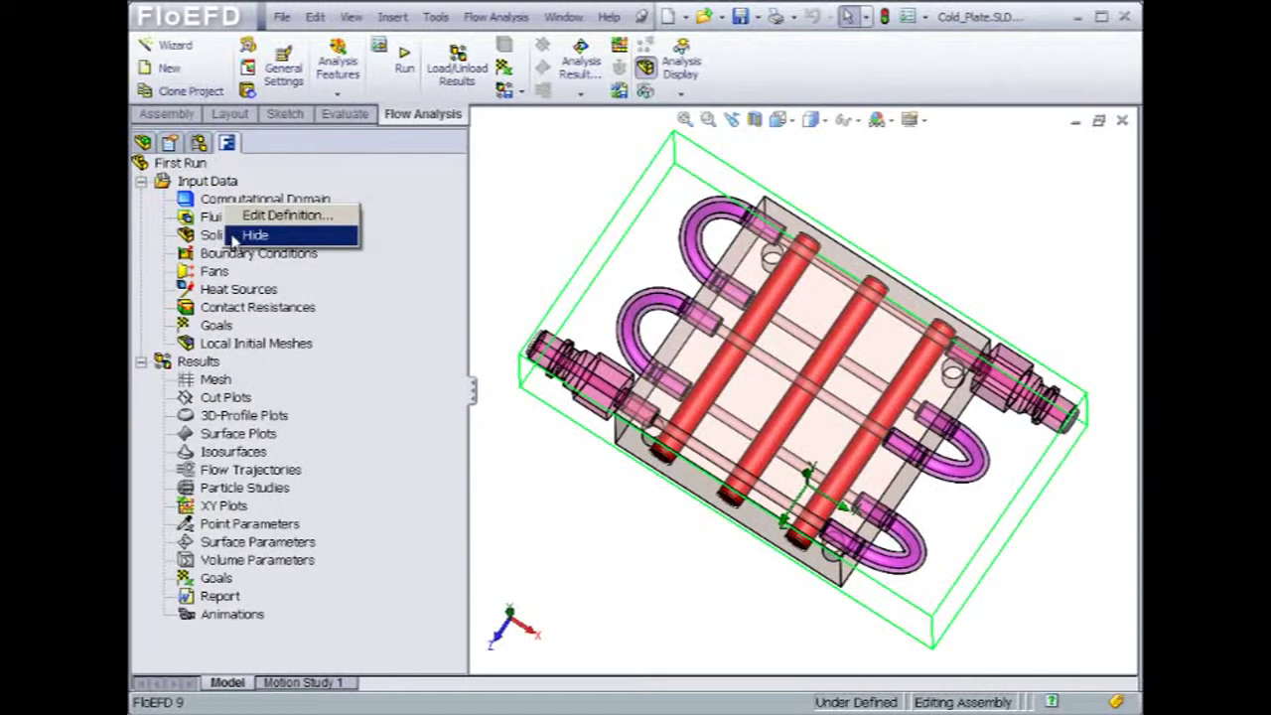
{"action": "left_click", "coordinate": [244, 235]}
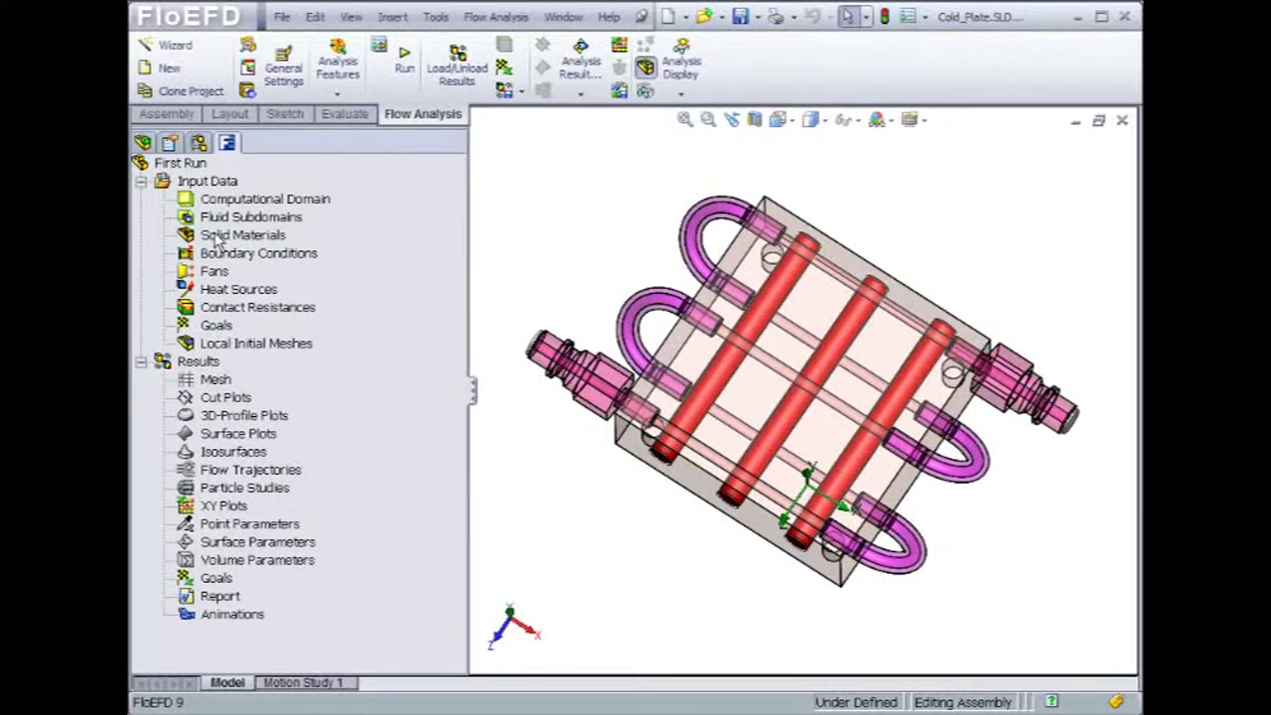
{"action": "right_click", "coordinate": [213, 242]}
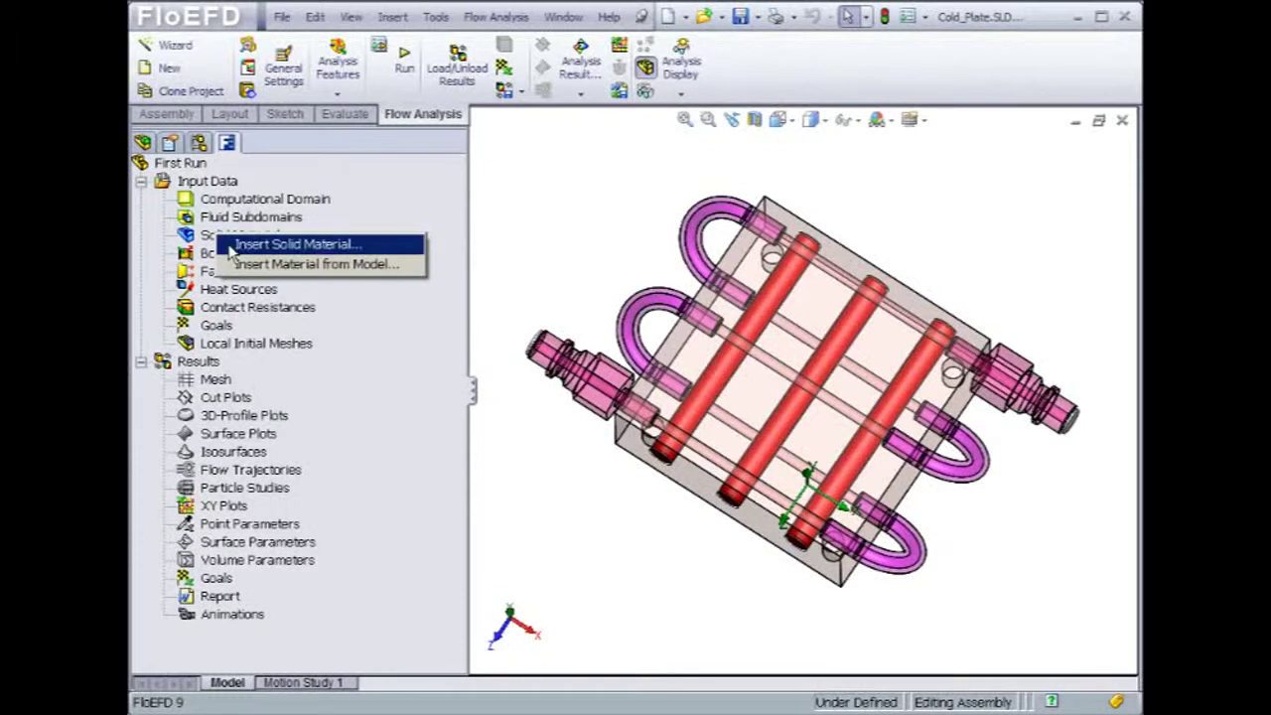
{"action": "left_click", "coordinate": [232, 246]}
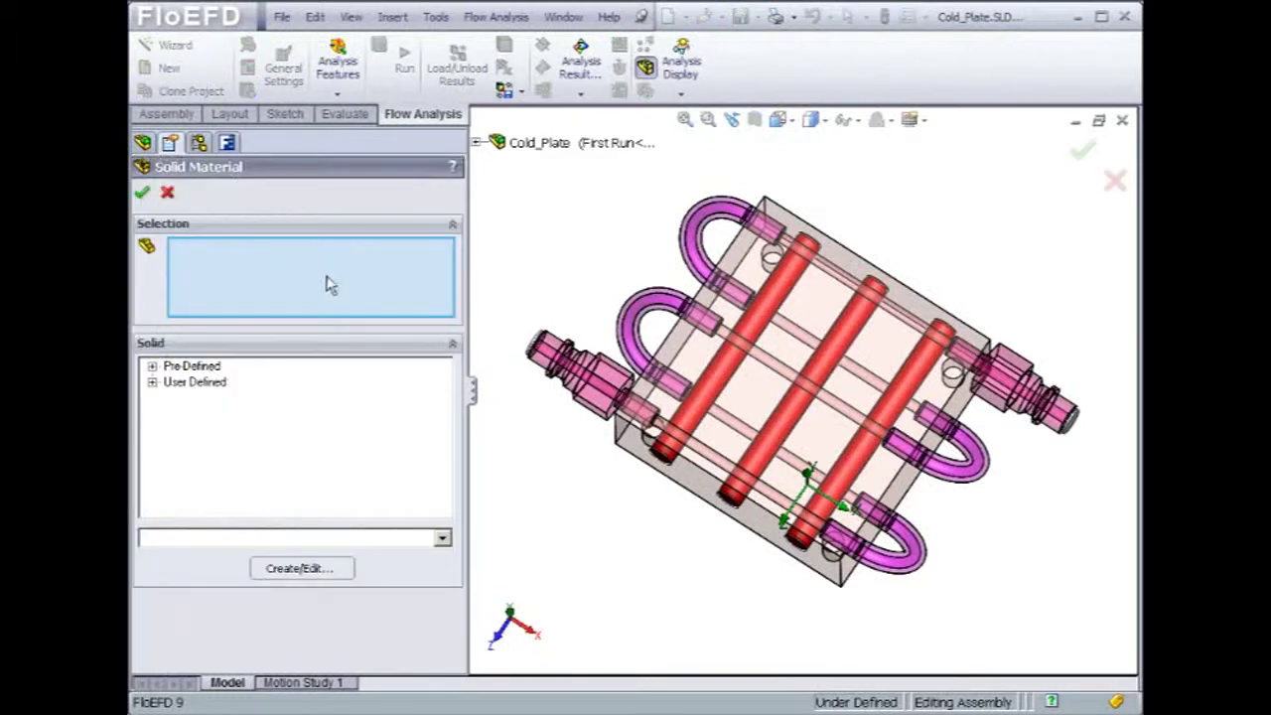
- Assign the pre-defined metal Copper to the plate component
{"action": "left_click", "coordinate": [642, 447]}
{"action": "left_click", "coordinate": [152, 366]}
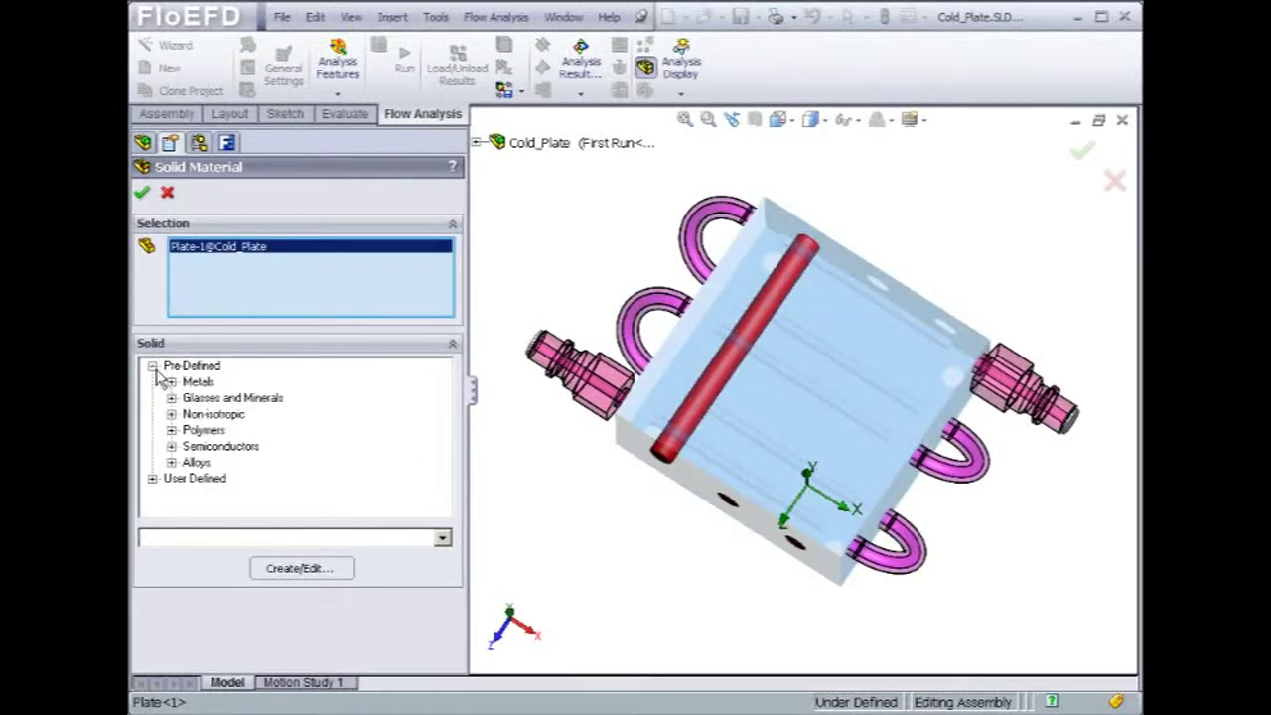
{"action": "left_click", "coordinate": [171, 382]}
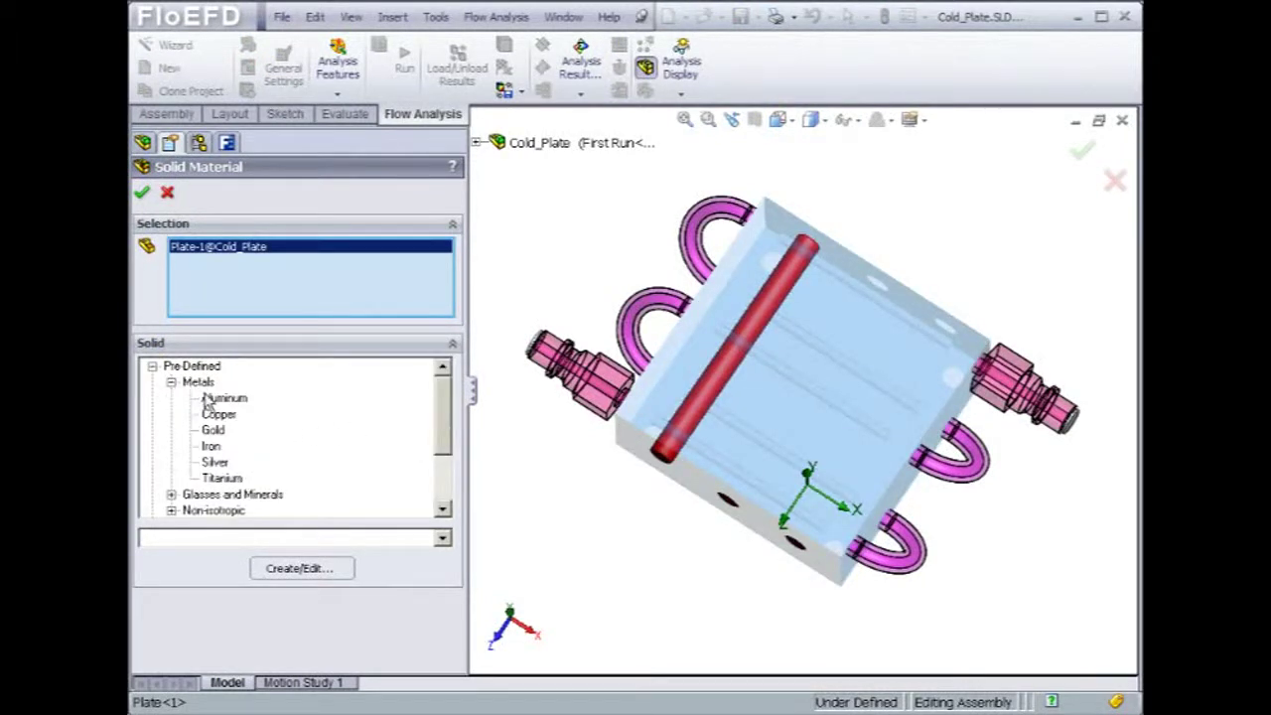
{"action": "left_click", "coordinate": [219, 414]}
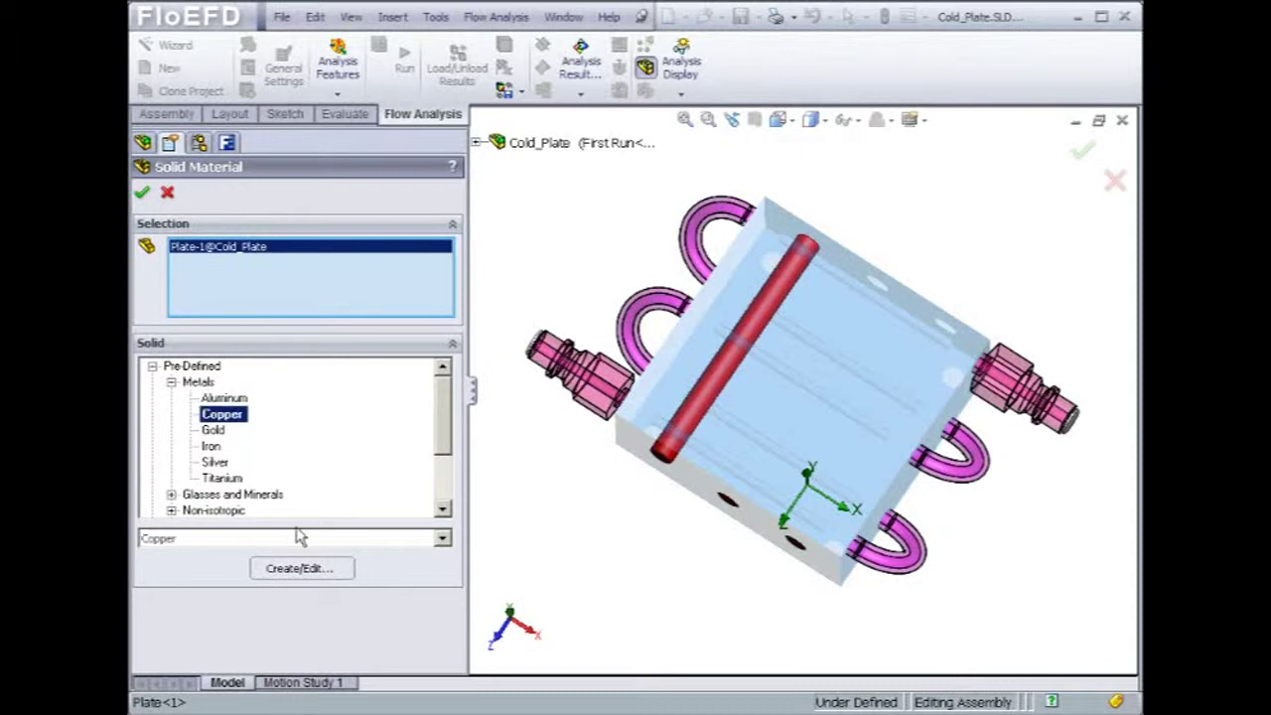
- Review Copper's density and temperature-dependent property tables in the Engineering Database
{"action": "left_click", "coordinate": [297, 569]}
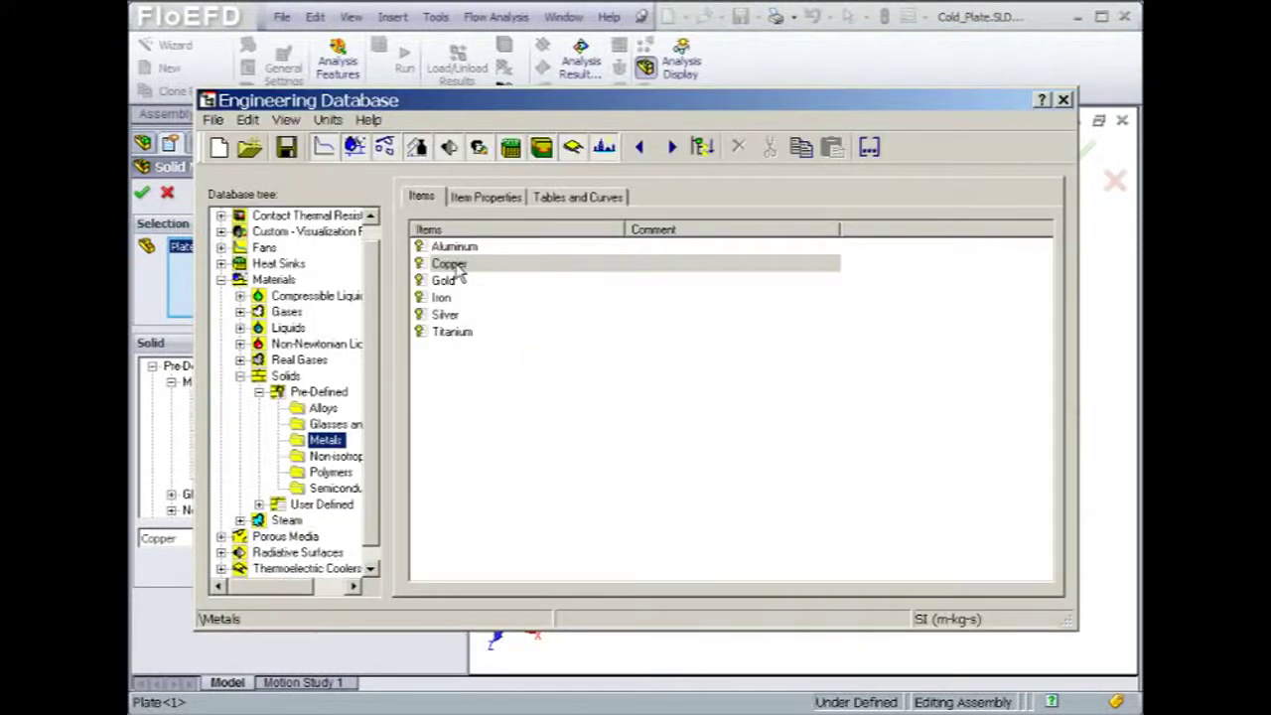
{"action": "left_click", "coordinate": [461, 265]}
{"action": "left_click", "coordinate": [480, 198]}
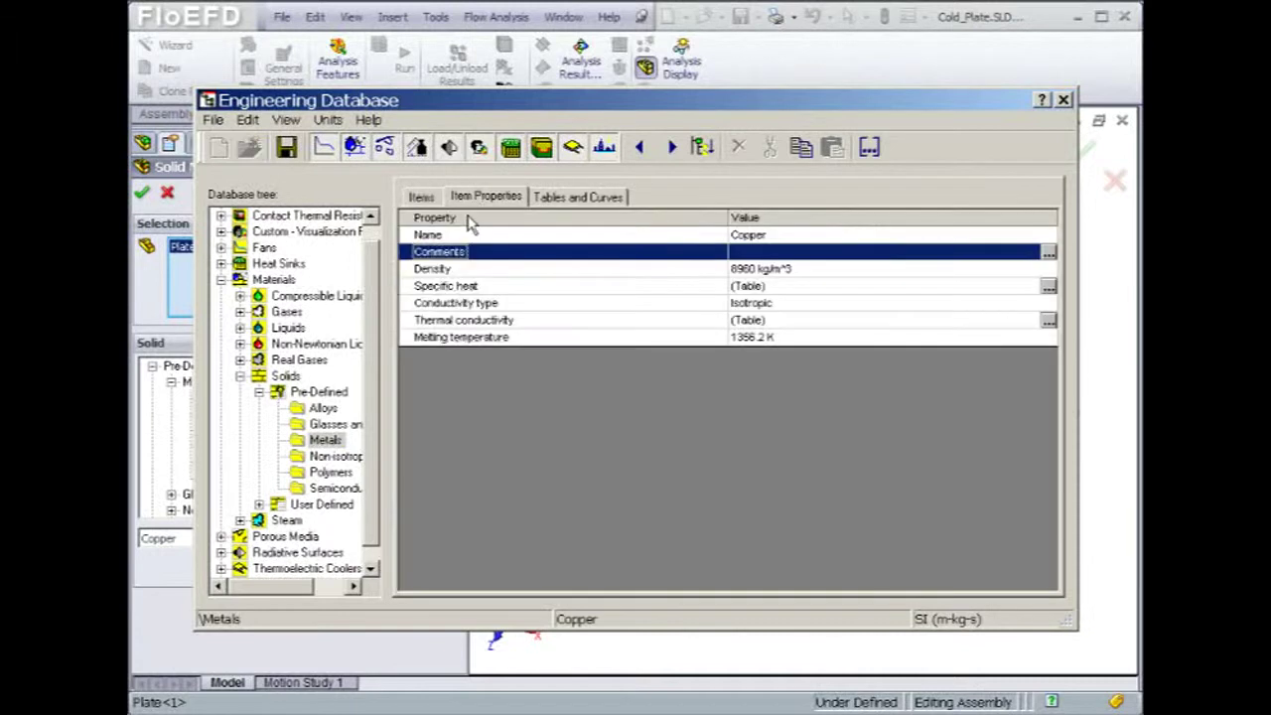
{"action": "left_click", "coordinate": [518, 269]}
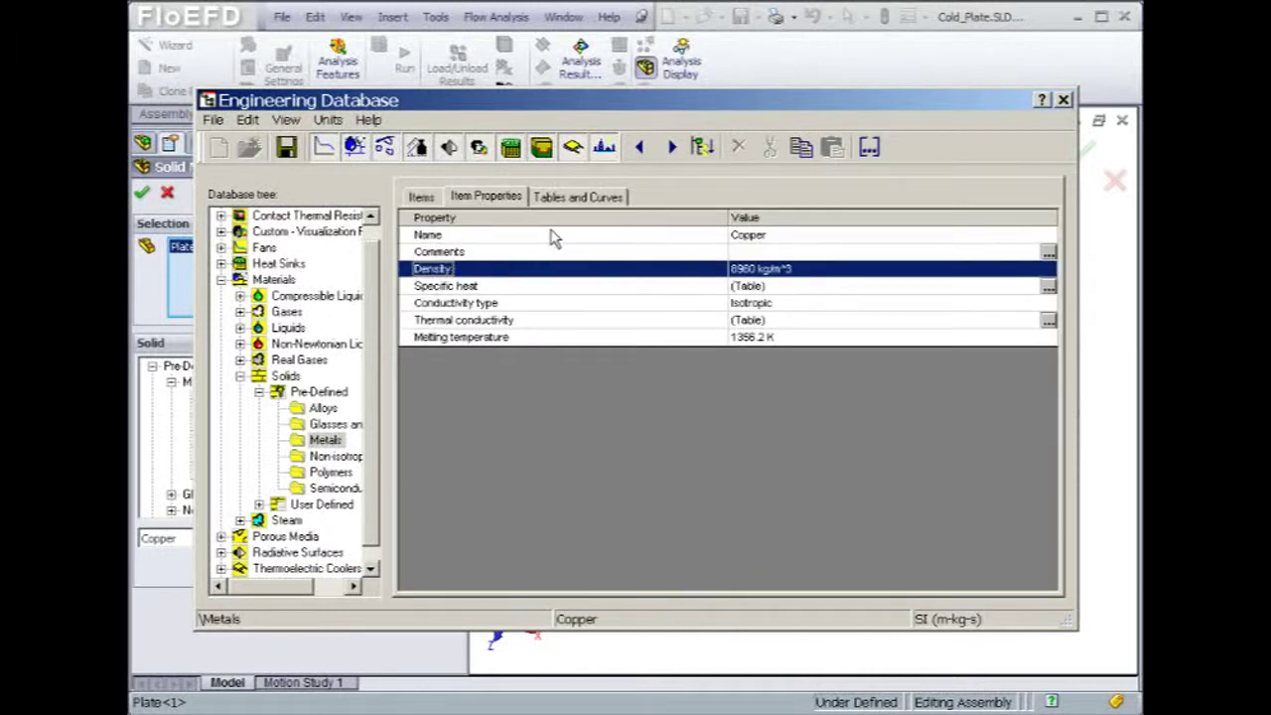
{"action": "left_click", "coordinate": [561, 198]}
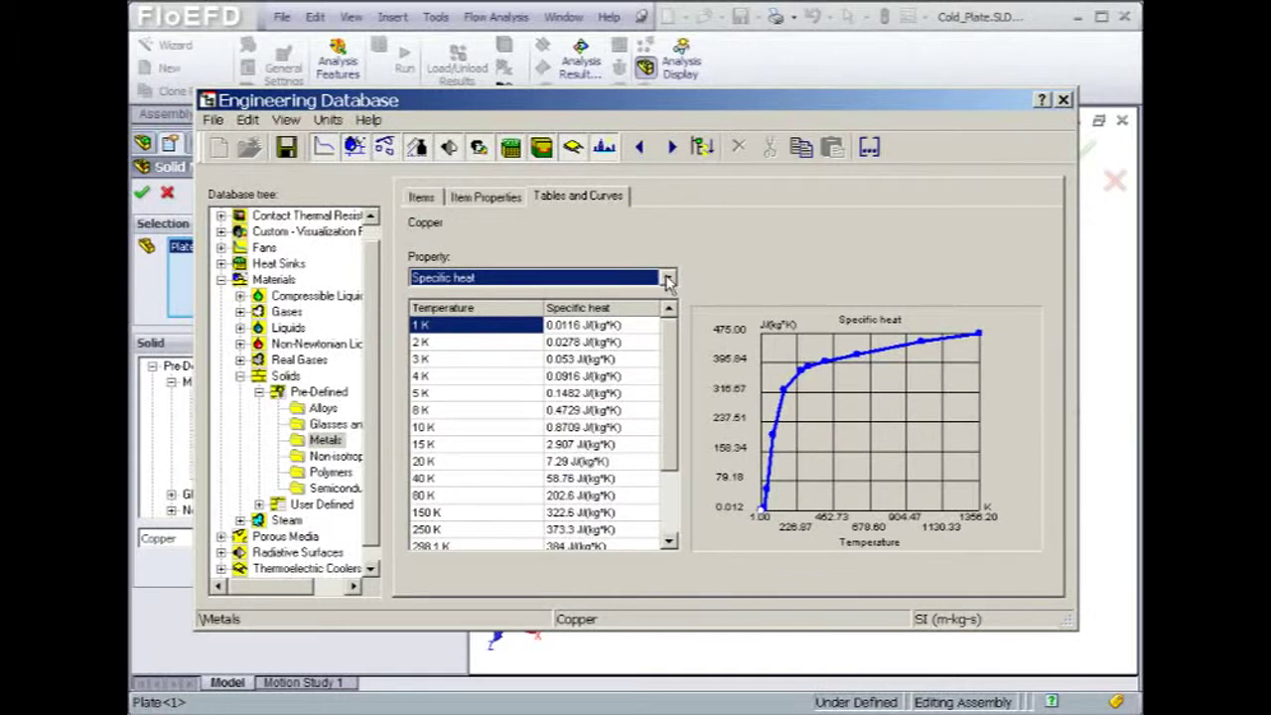
{"action": "scroll", "coordinate": [667, 279], "scroll_direction": "down", "scroll_amount": 1}
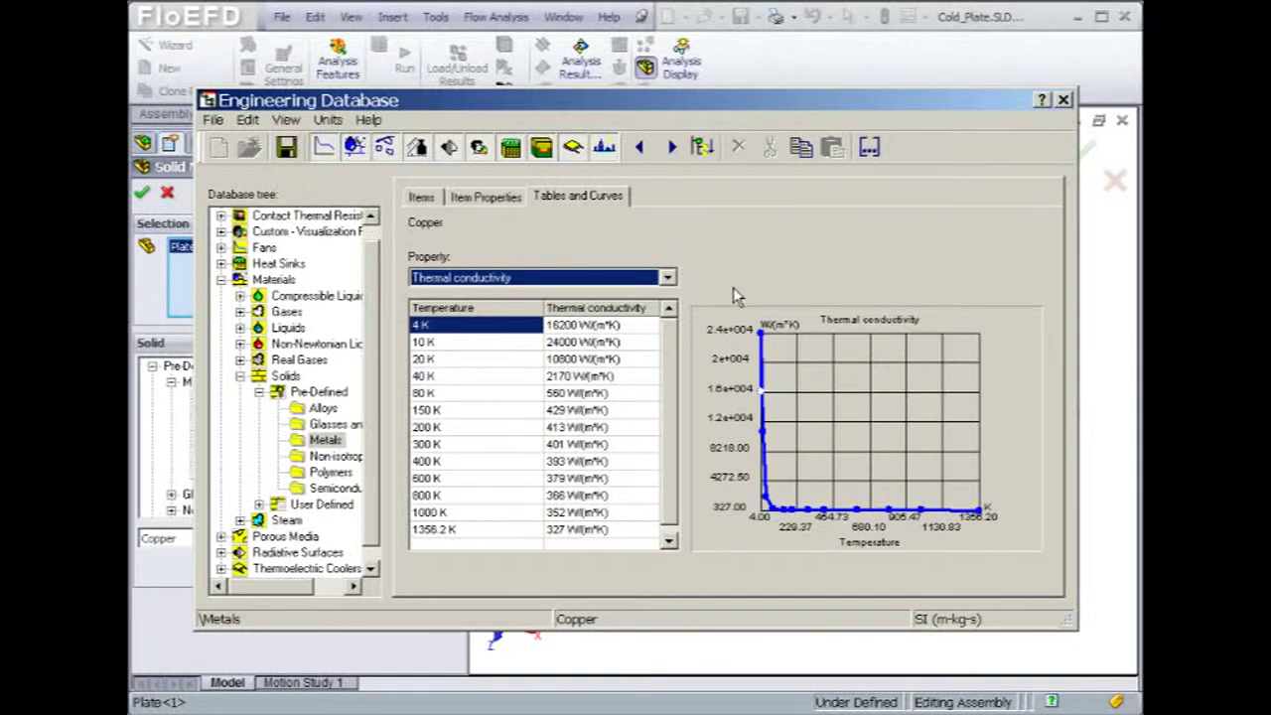
{"action": "left_click", "coordinate": [1063, 102]}
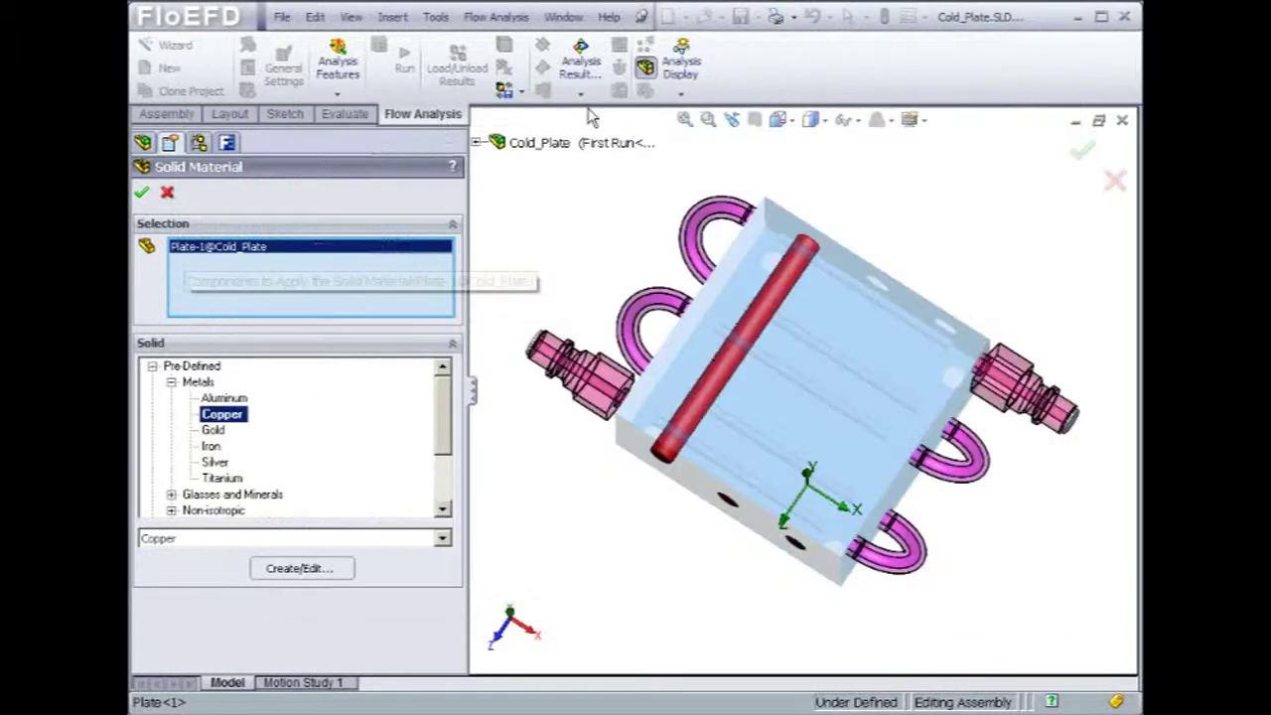
- Confirm the copper material and rename it Copper Plate
{"action": "left_click", "coordinate": [142, 194]}
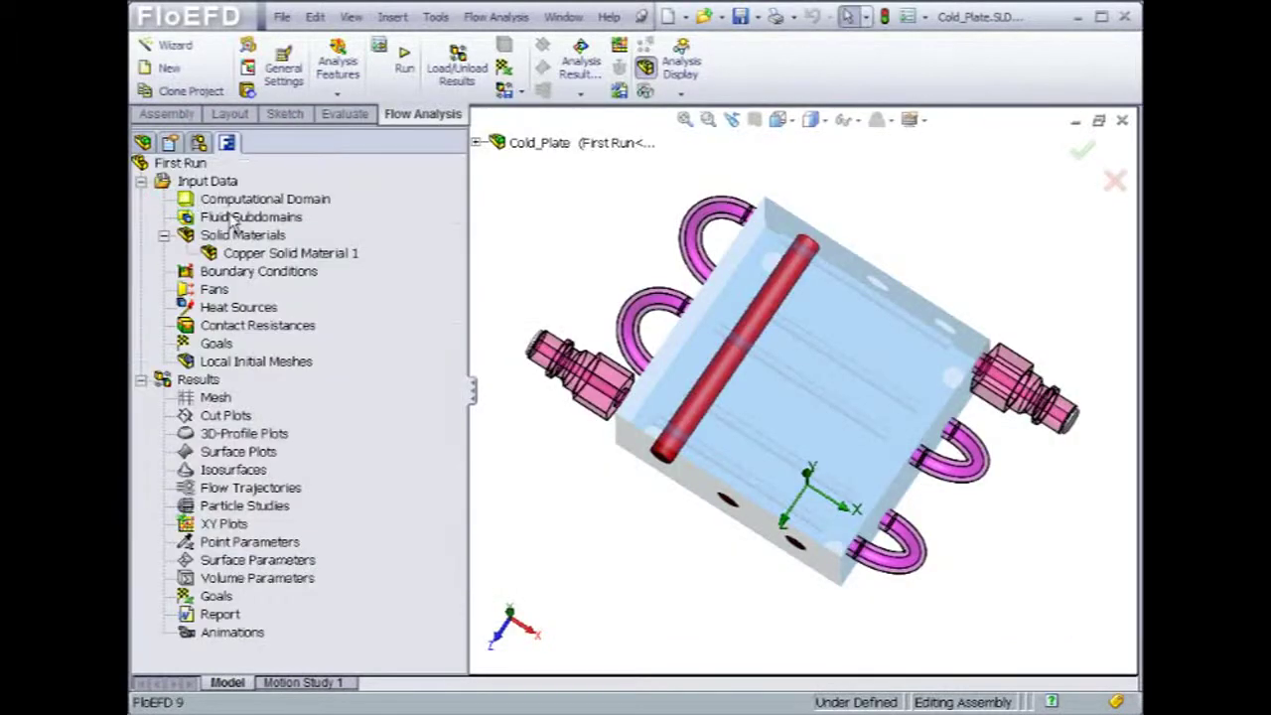
{"action": "left_click", "coordinate": [248, 255]}
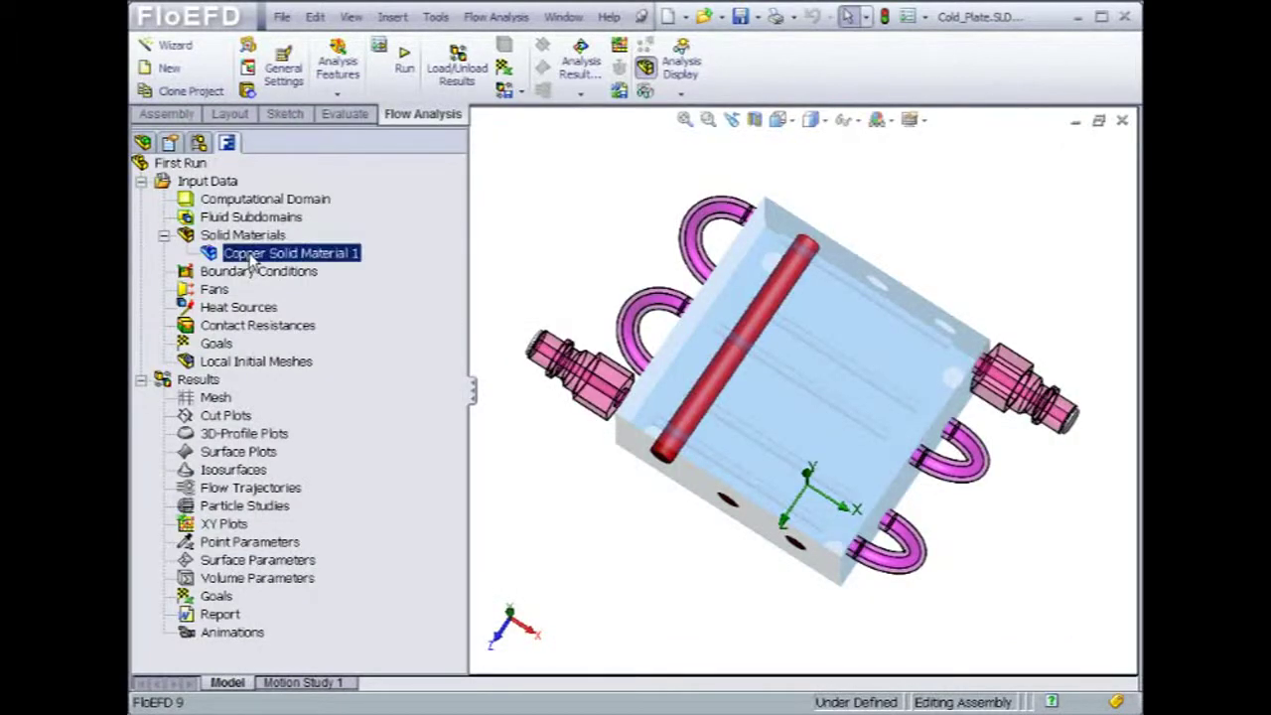
{"action": "left_click", "coordinate": [250, 255]}
{"action": "key", "text": "BackSpace"}
{"action": "key", "text": "BackSpace"}
{"action": "key", "text": "BackSpace"}
{"action": "key", "text": "BackSpace"}
{"action": "key", "text": "BackSpace"}
{"action": "key", "text": "BackSpace"}
{"action": "key", "text": "BackSpace"}
{"action": "key", "text": "BackSpace"}
{"action": "key", "text": "BackSpace"}
{"action": "key", "text": "BackSpace"}
{"action": "key", "text": "BackSpace"}
{"action": "key", "text": "BackSpace"}
{"action": "key", "text": "BackSpace"}
{"action": "key", "text": "BackSpace"}
{"action": "key", "text": "BackSpace"}
{"action": "key", "text": "BackSpace"}
{"action": "type", "text": "Plate"}
{"action": "key", "text": "Return"}
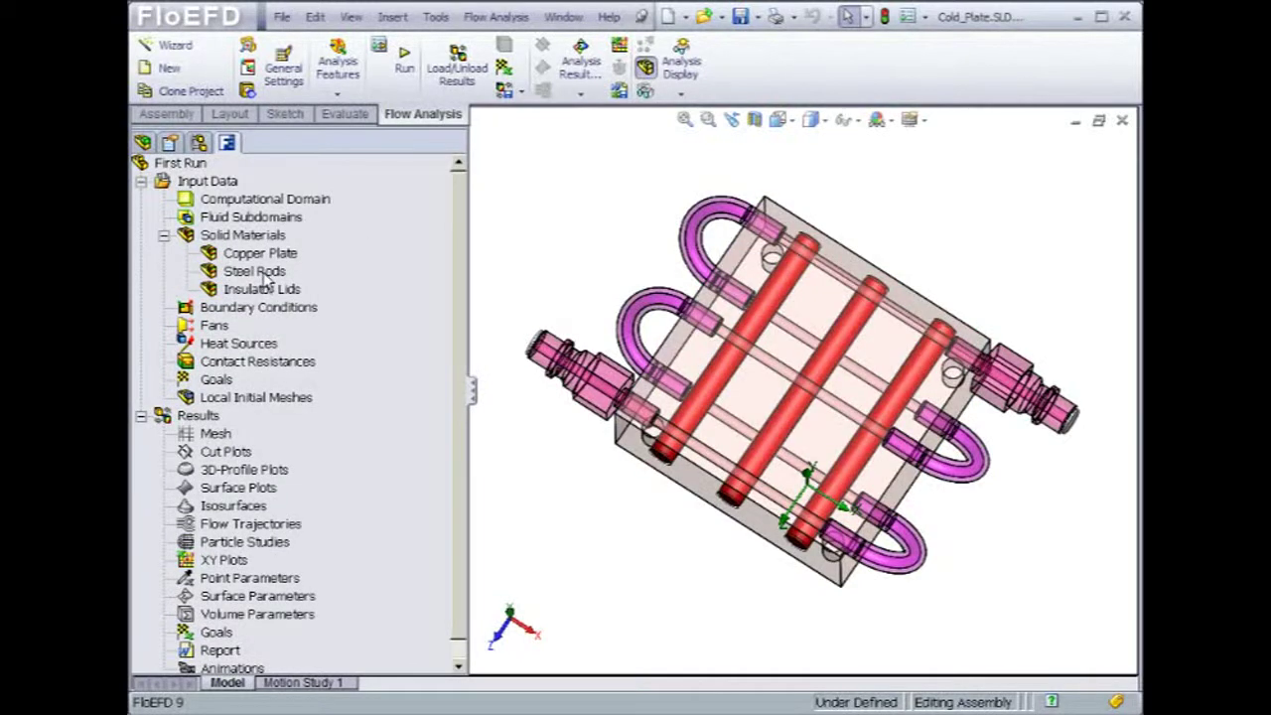
- Select the Steel Rods and Insulator Lids materials, then bring up the Heat Sources options
{"action": "left_click", "coordinate": [262, 274]}
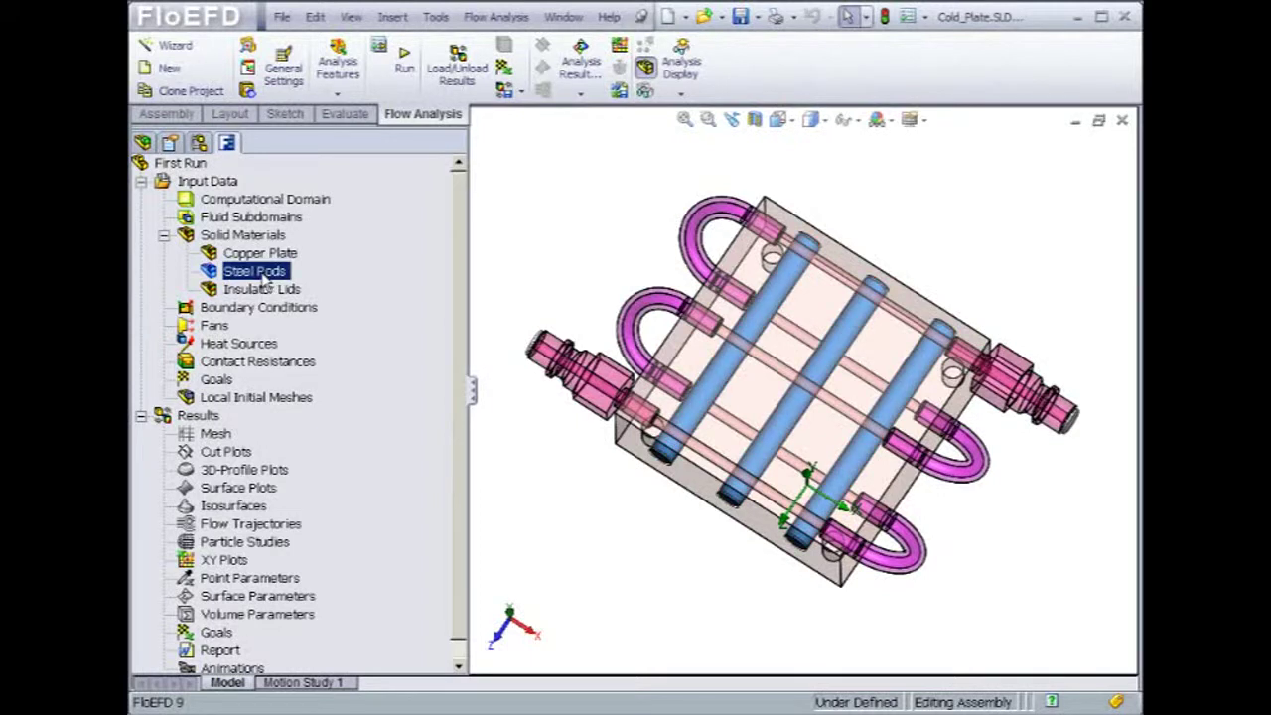
{"action": "left_click", "coordinate": [262, 288], "text": "ctrl"}
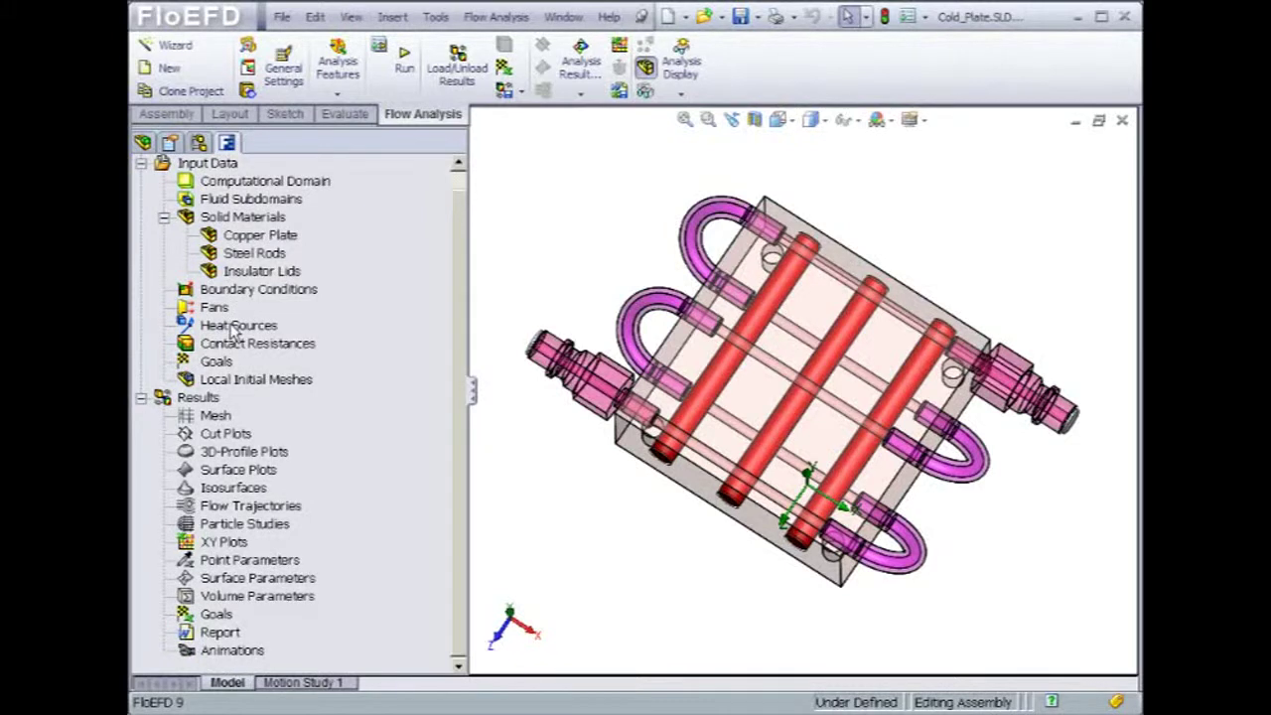
{"action": "right_click", "coordinate": [232, 330]}
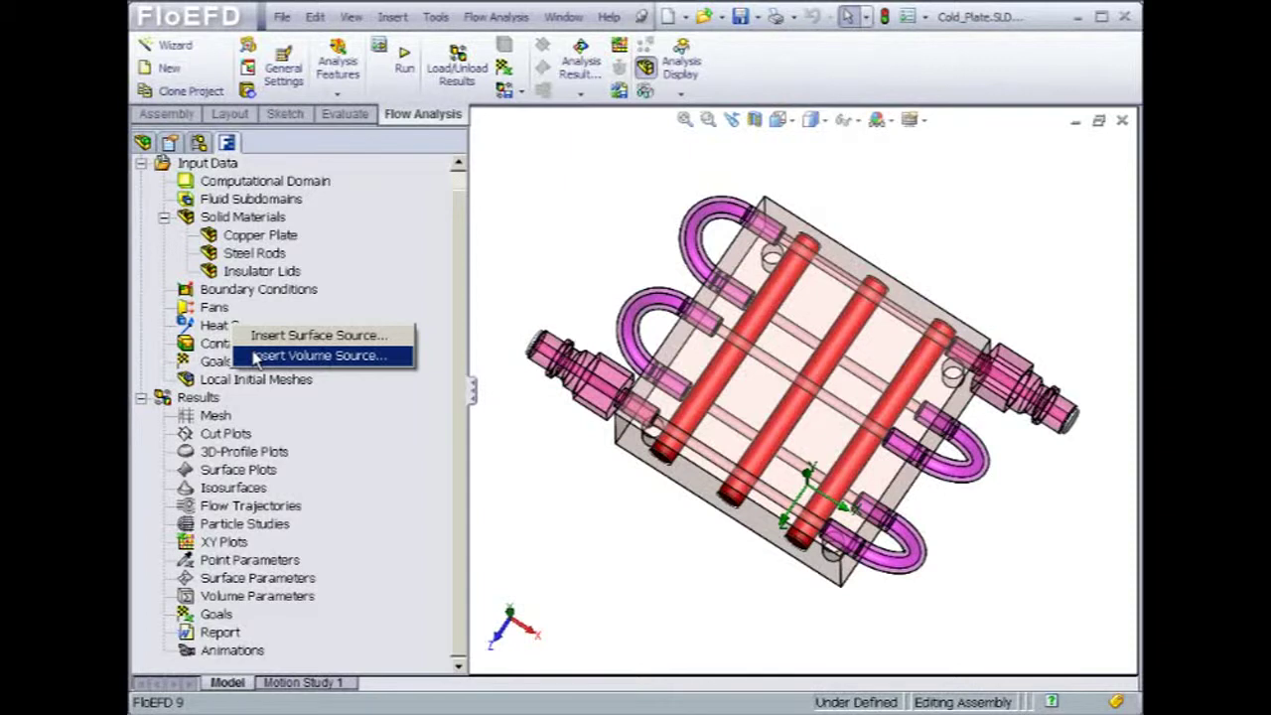
- Create a 60 W volume heat source covering all three heated rods
{"action": "left_click", "coordinate": [256, 359]}
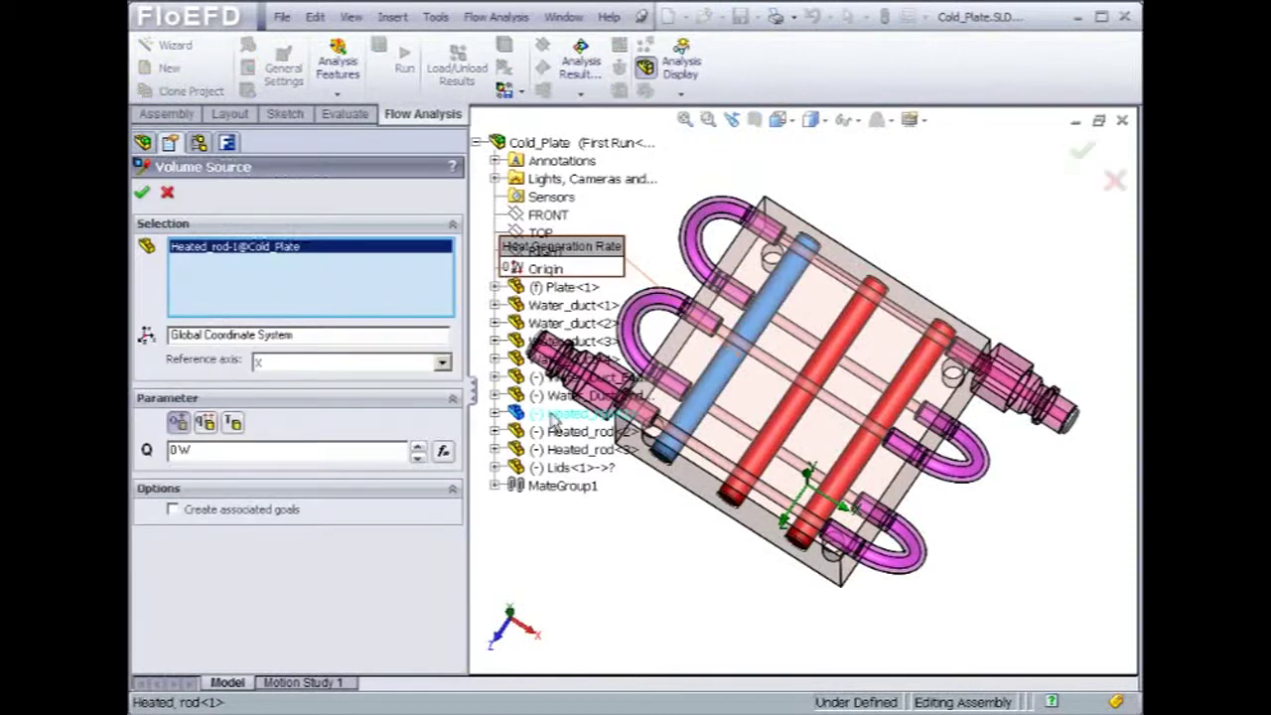
{"action": "left_click", "coordinate": [556, 432]}
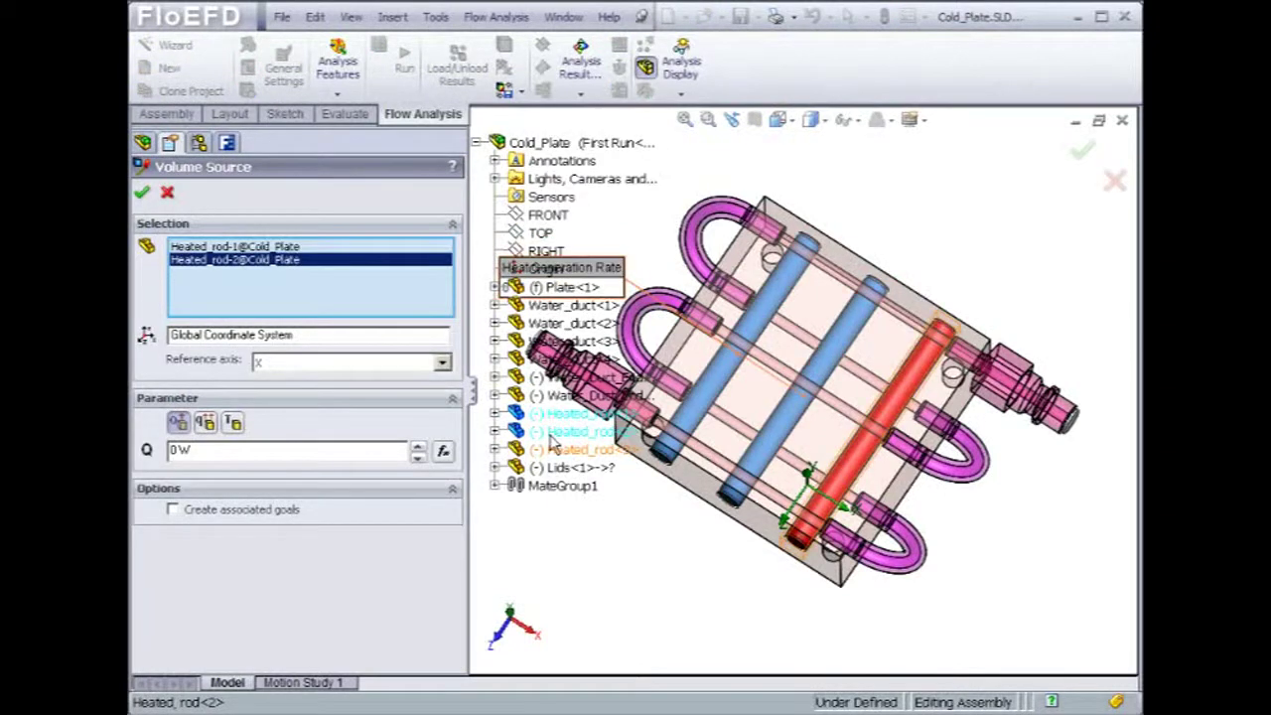
{"action": "left_click", "coordinate": [556, 452]}
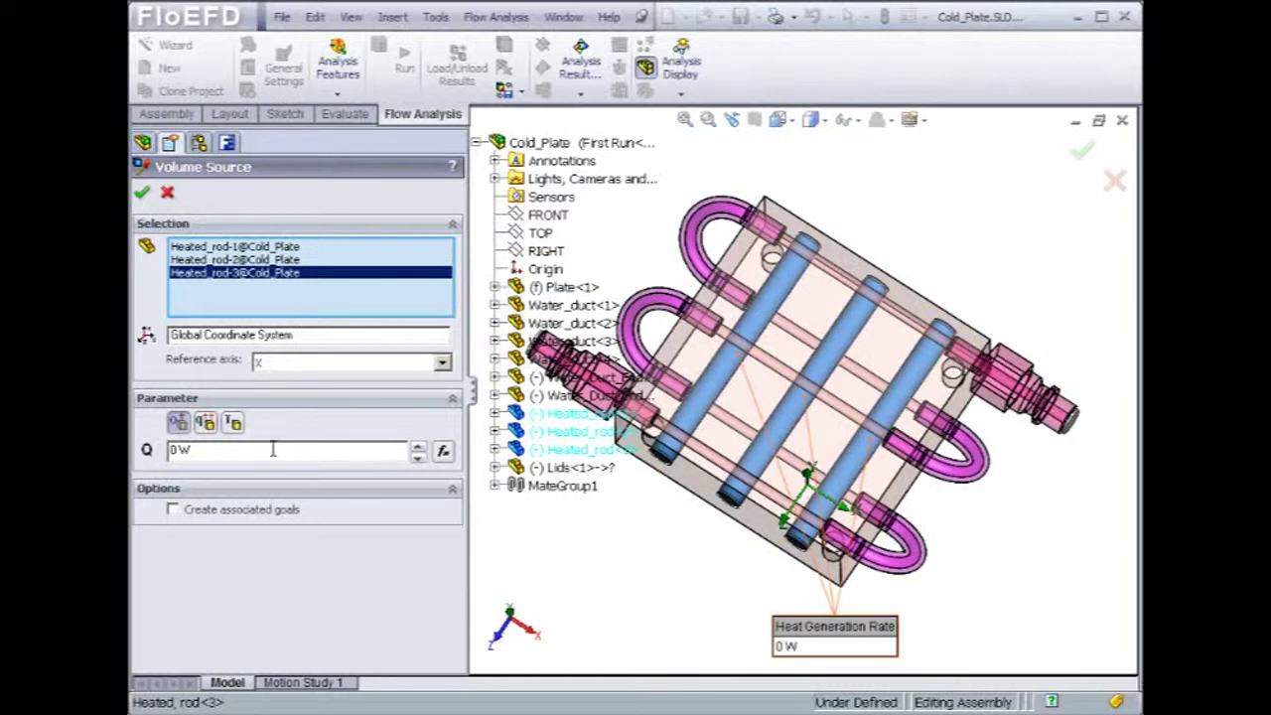
{"action": "left_click", "coordinate": [178, 452]}
{"action": "type", "text": "6"}
{"action": "key", "text": "Return"}
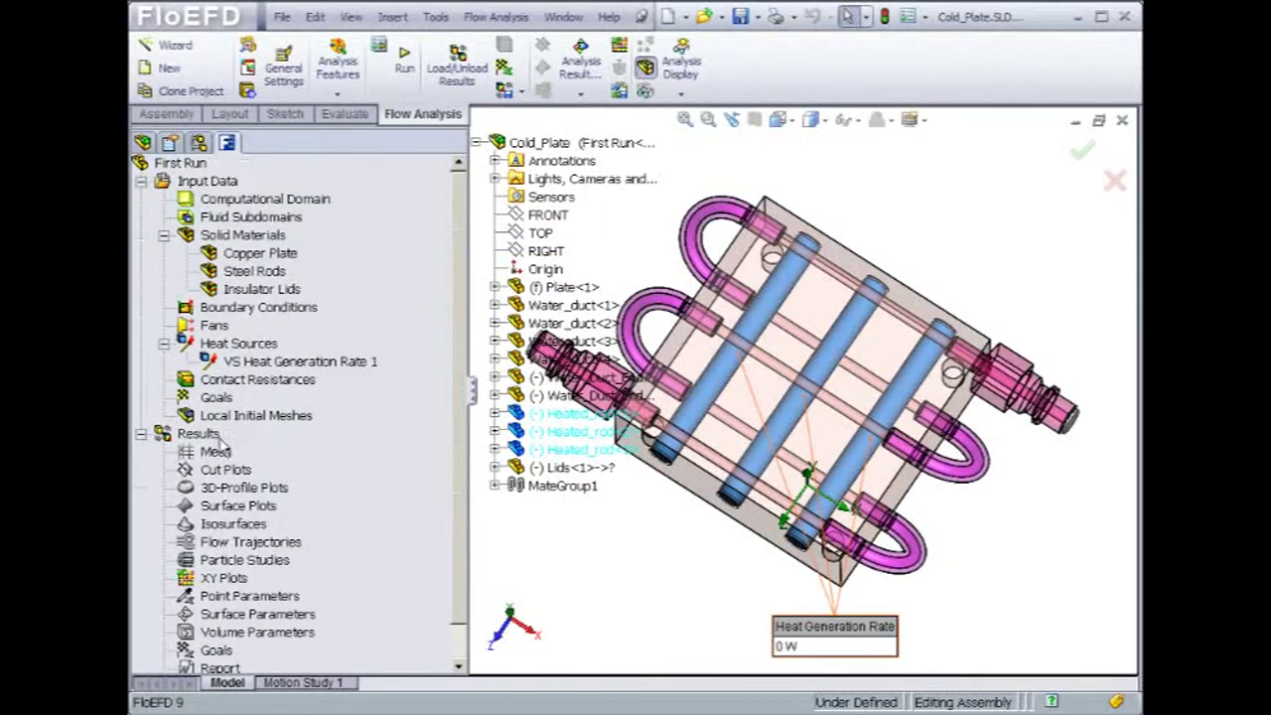
- Rename the volume heat source to 60W
{"action": "left_click", "coordinate": [248, 363]}
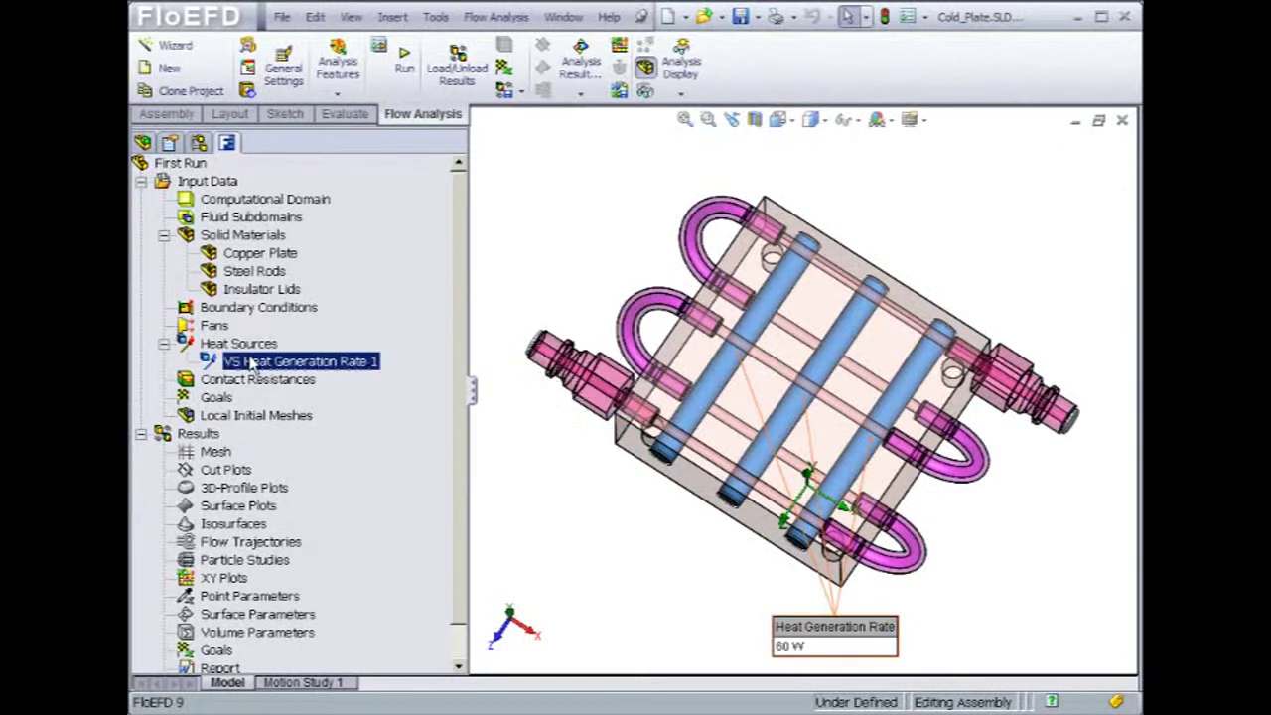
{"action": "left_click", "coordinate": [252, 364]}
{"action": "type", "text": "60W"}
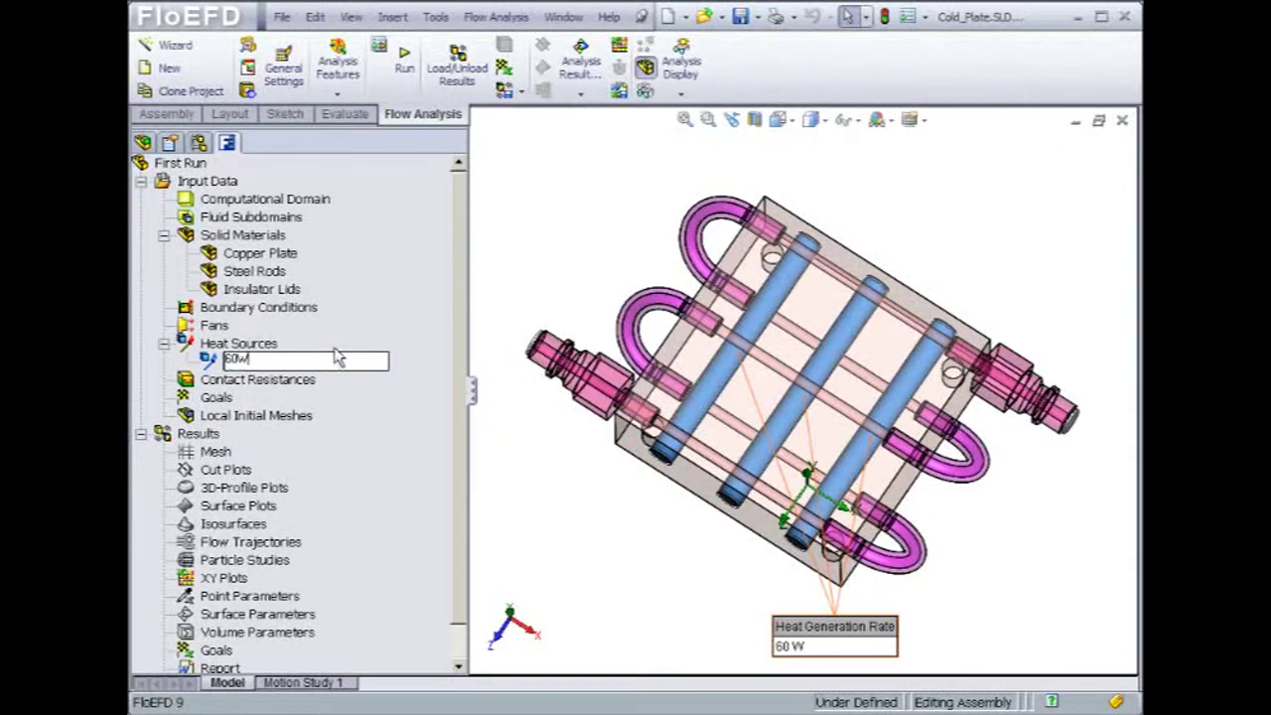
{"action": "key", "text": "Return"}
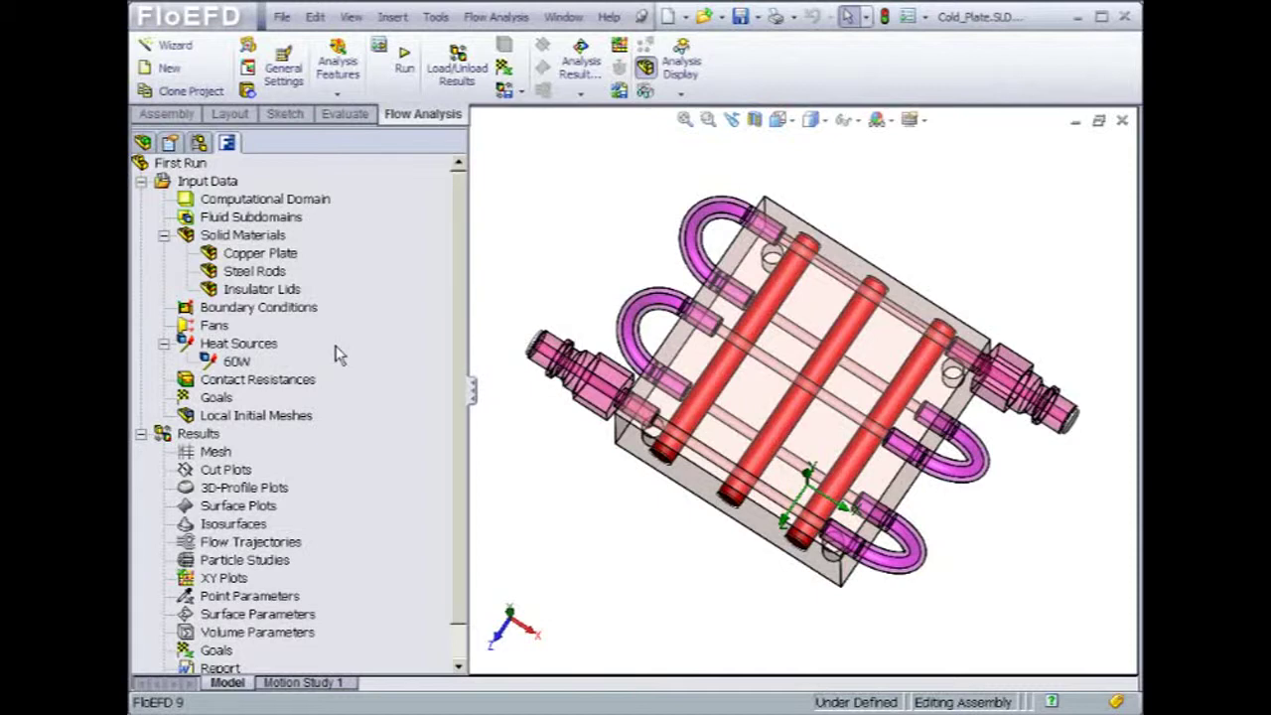
- Zoom to the inlet fitting and select the end face of the inlet lid
{"action": "scroll", "coordinate": [911, 446], "scroll_direction": "down", "scroll_amount": 1}
{"action": "scroll", "coordinate": [912, 447], "scroll_direction": "down", "scroll_amount": 1}
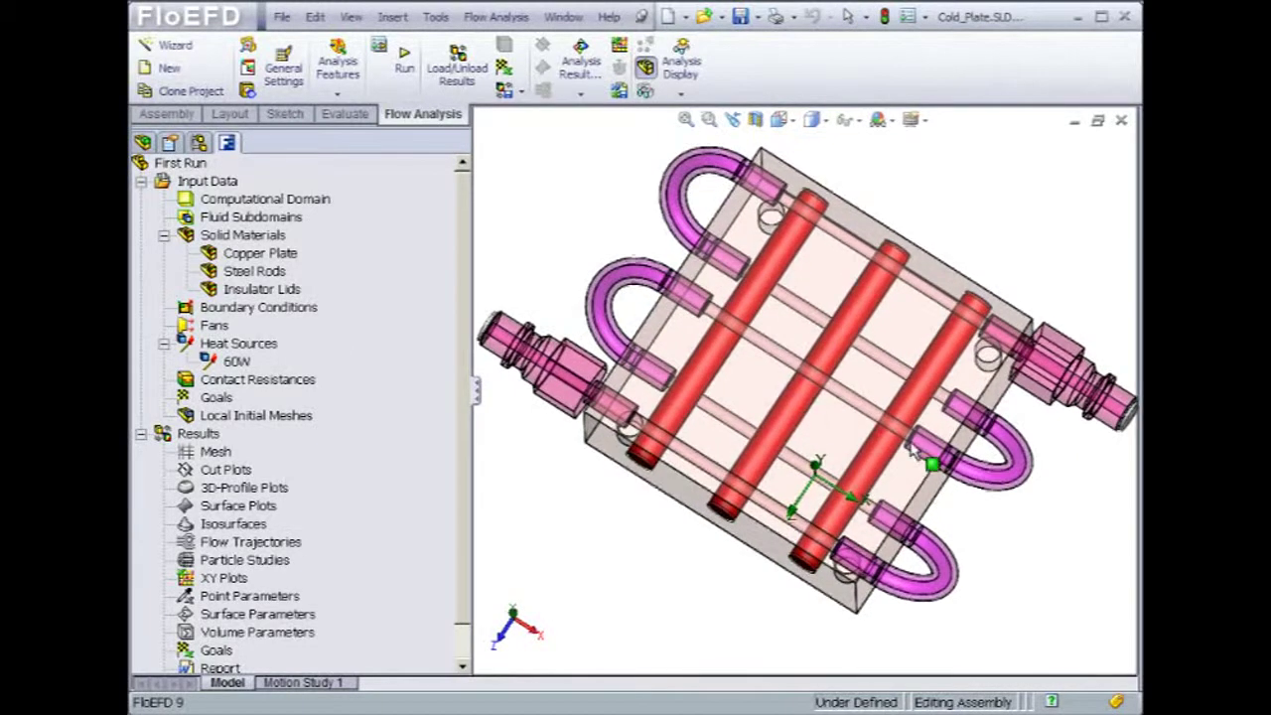
{"action": "scroll", "coordinate": [903, 449], "scroll_direction": "down", "scroll_amount": 3}
{"action": "scroll", "coordinate": [874, 446], "scroll_direction": "down", "scroll_amount": 2}
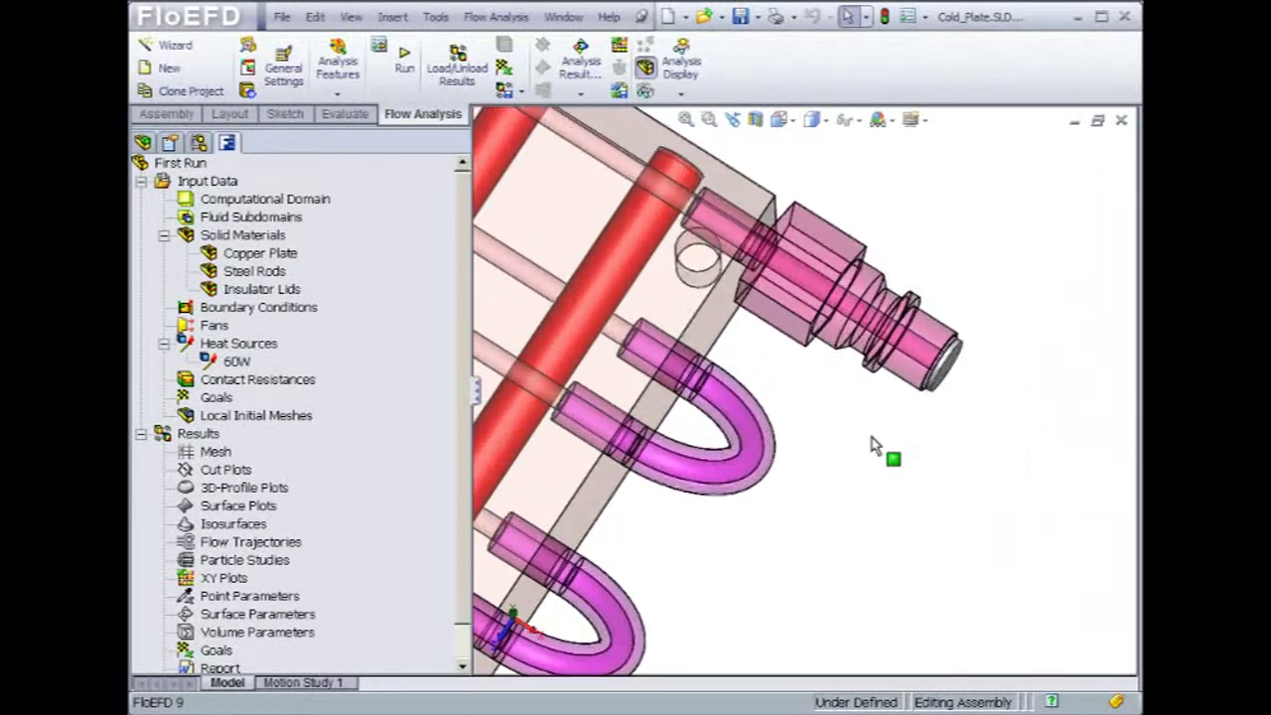
{"action": "middle_click_drag", "start_coordinate": [851, 394], "coordinate": [809, 481], "text": "ctrl"}
{"action": "scroll", "coordinate": [933, 491], "scroll_direction": "down", "scroll_amount": 4}
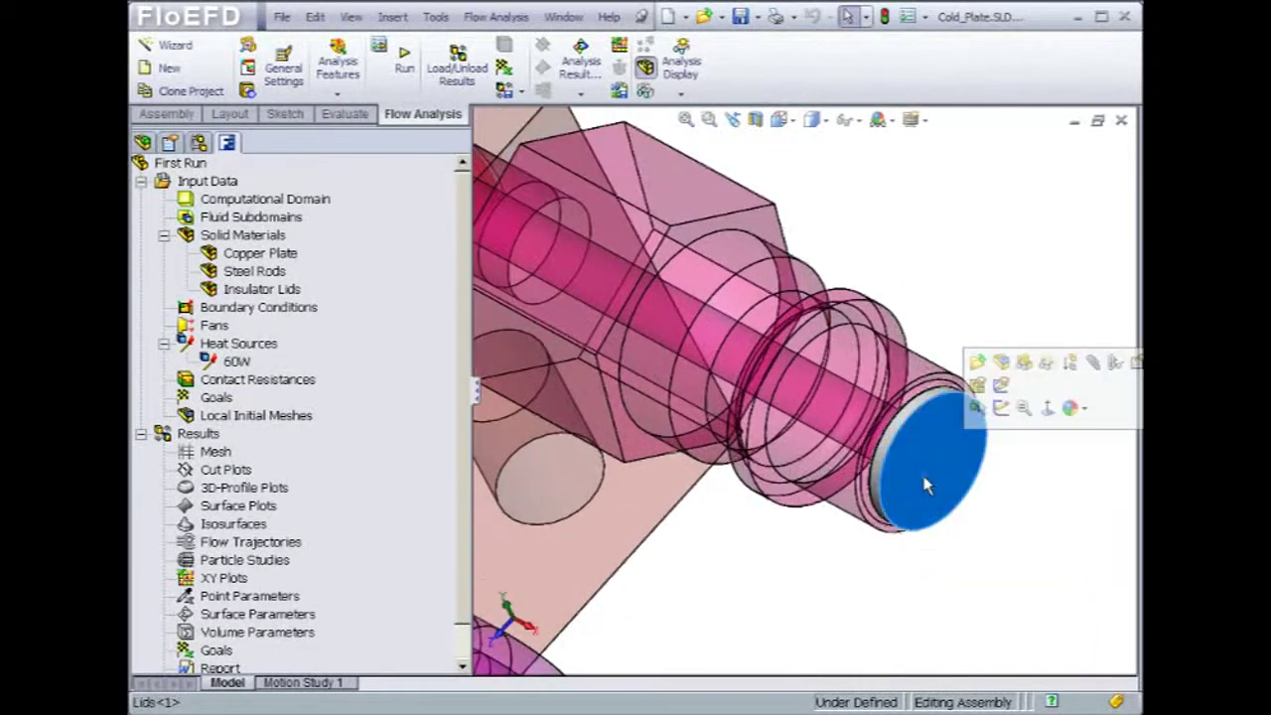
{"action": "left_click", "coordinate": [976, 407]}
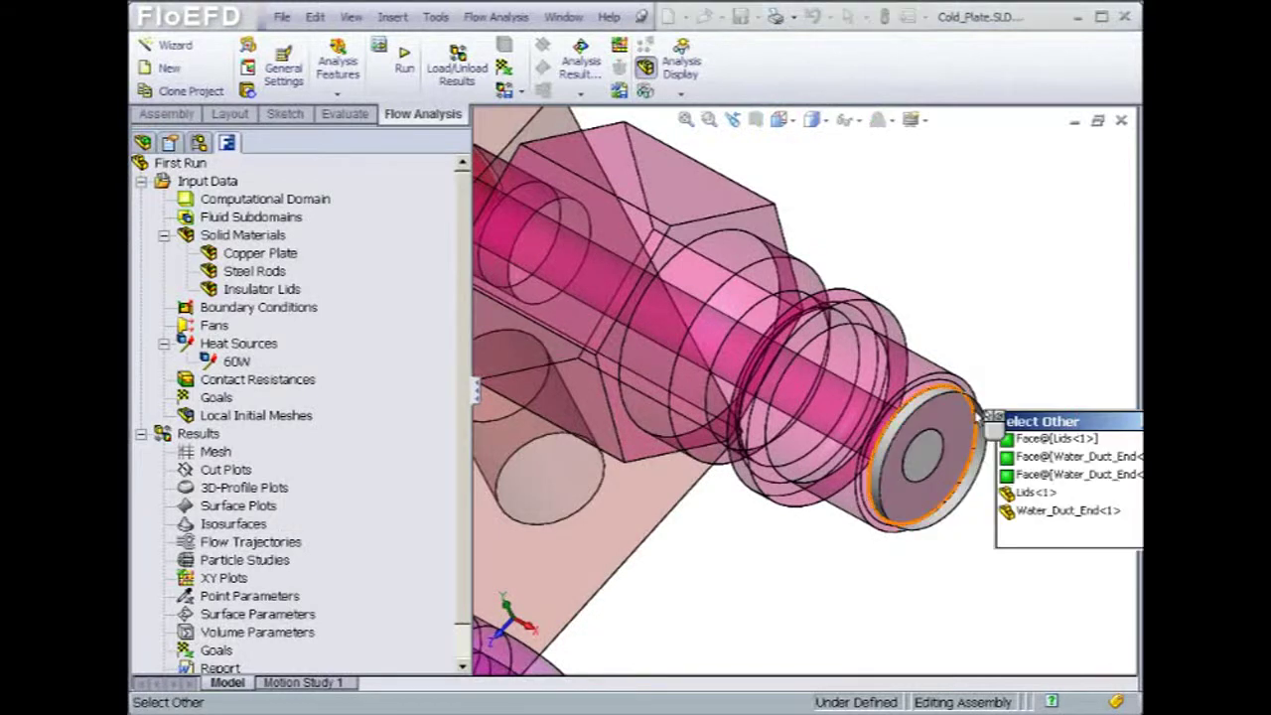
{"action": "left_click", "coordinate": [1030, 452]}
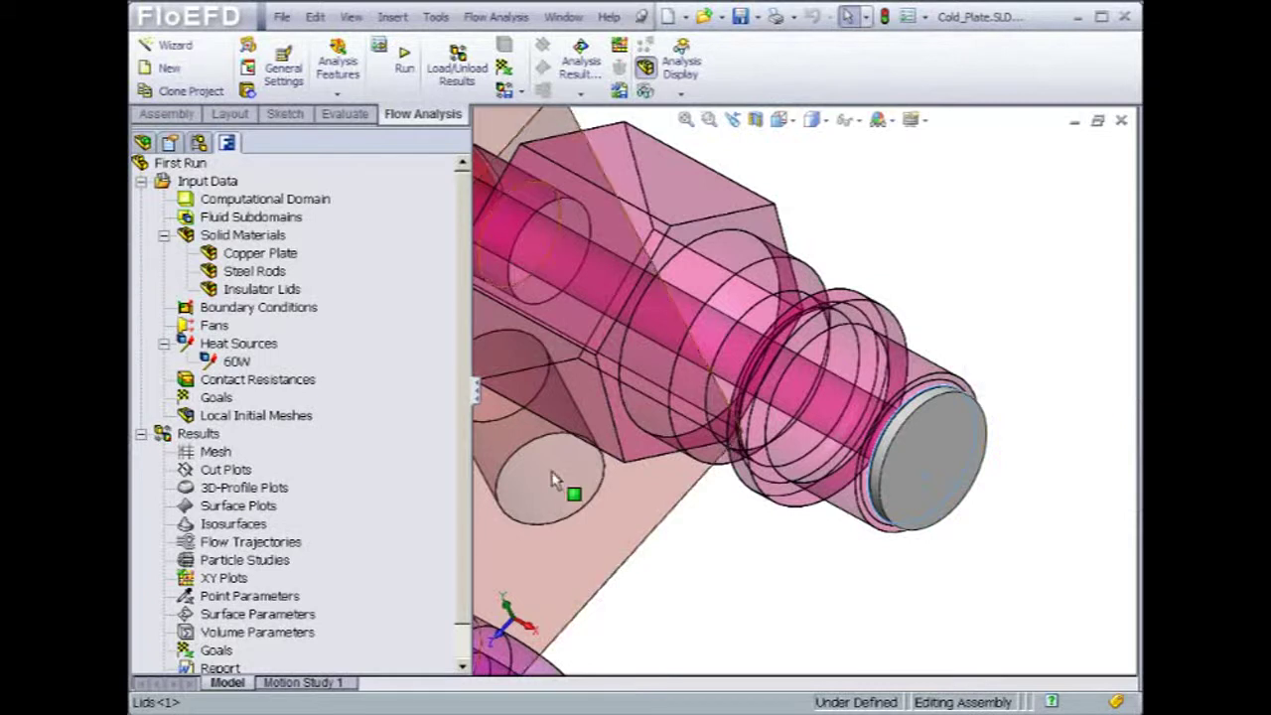
- Add an Inlet Volume Flow of 0.2 gal (US)/min on that lid face
{"action": "right_click", "coordinate": [288, 309]}
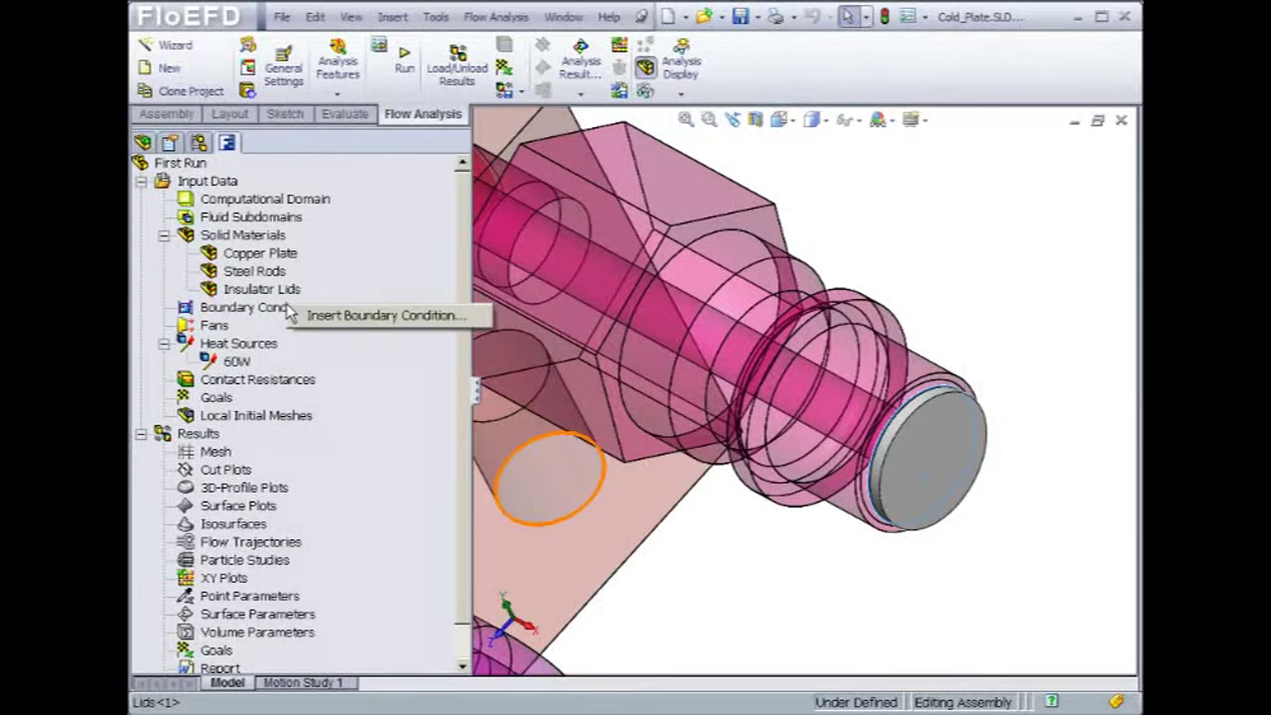
{"action": "left_click", "coordinate": [315, 316]}
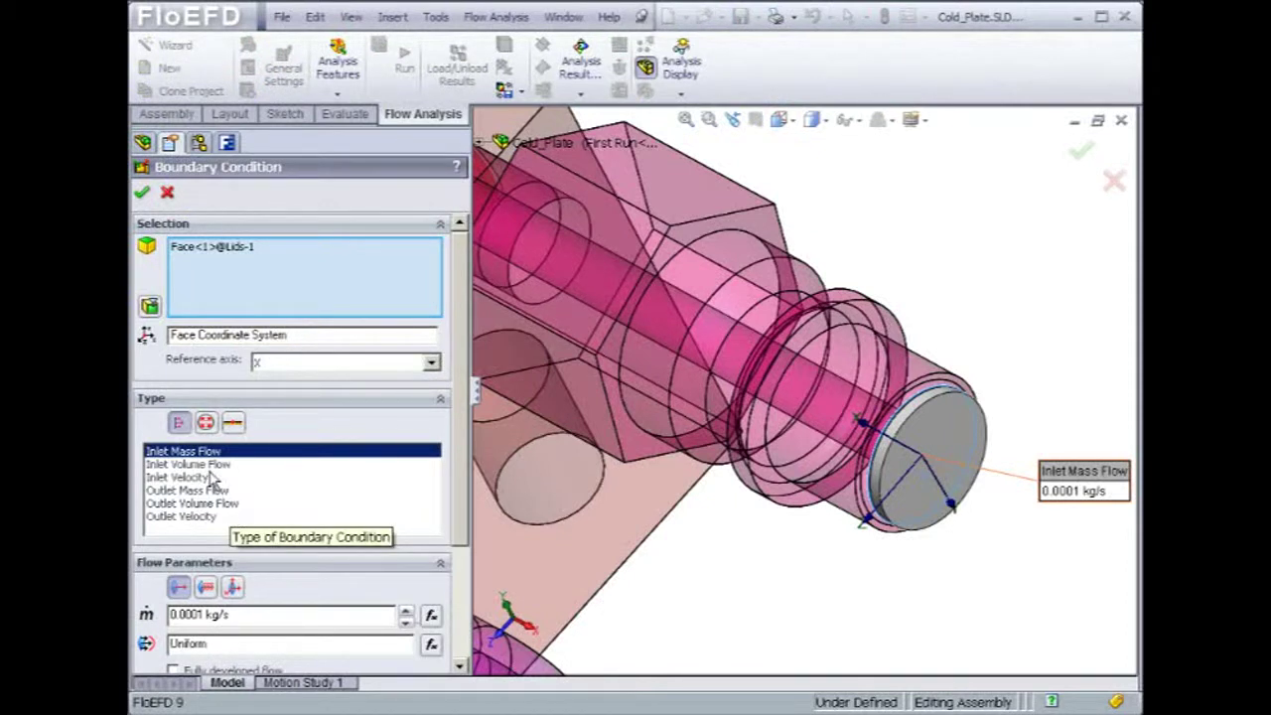
{"action": "left_click", "coordinate": [208, 465]}
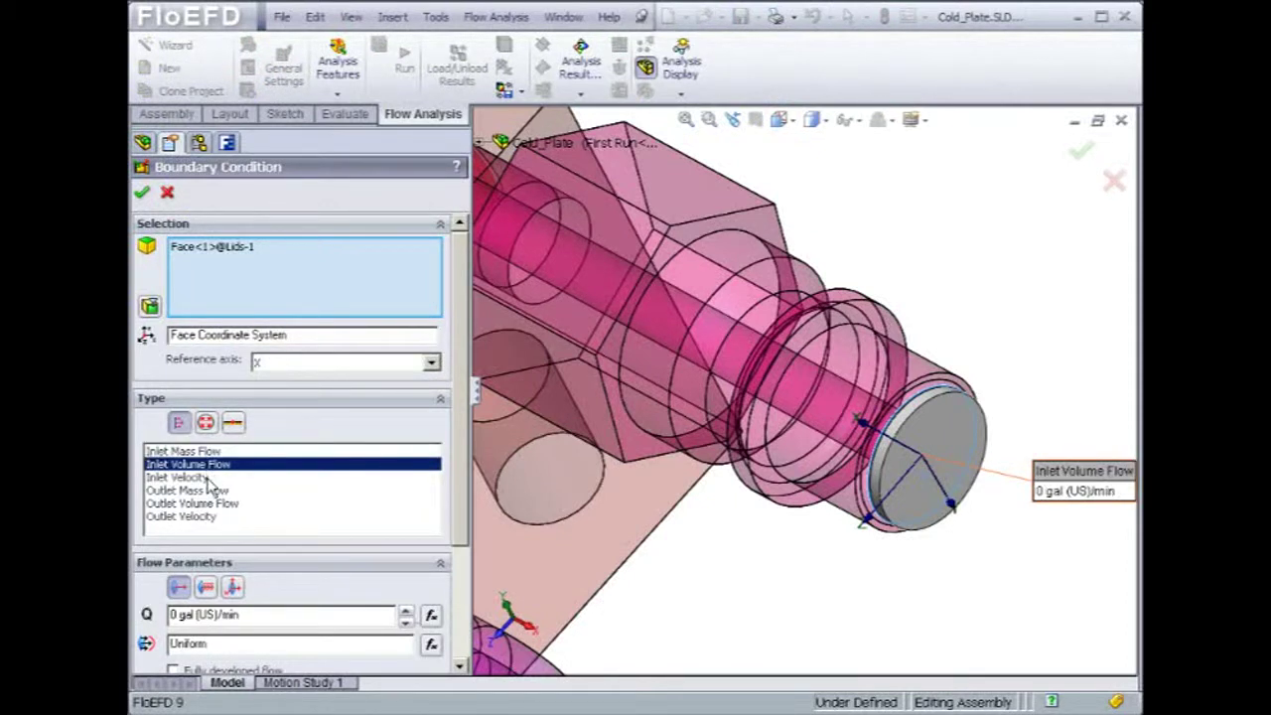
{"action": "left_click", "coordinate": [172, 615]}
{"action": "type", "text": ".2"}
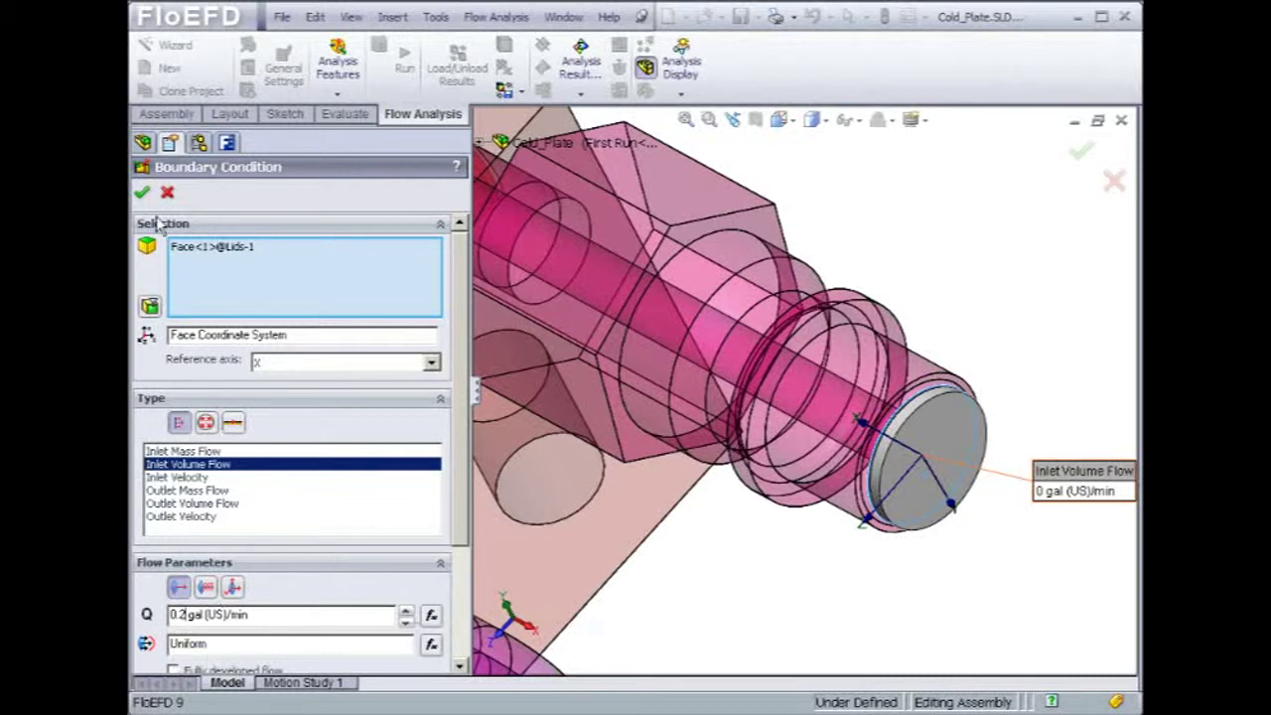
{"action": "left_click", "coordinate": [142, 193]}
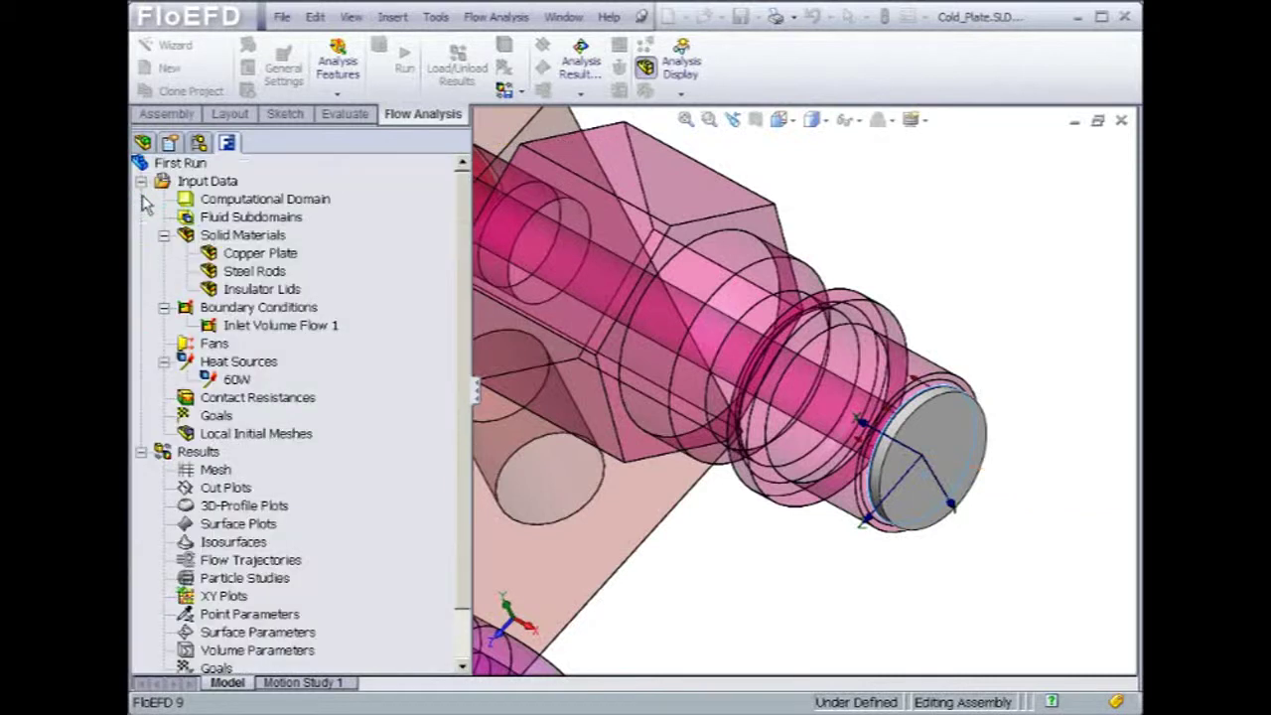
{"action": "middle_click_drag", "start_coordinate": [834, 561], "coordinate": [852, 549]}
{"action": "scroll", "coordinate": [856, 546], "scroll_direction": "up", "scroll_amount": 5}
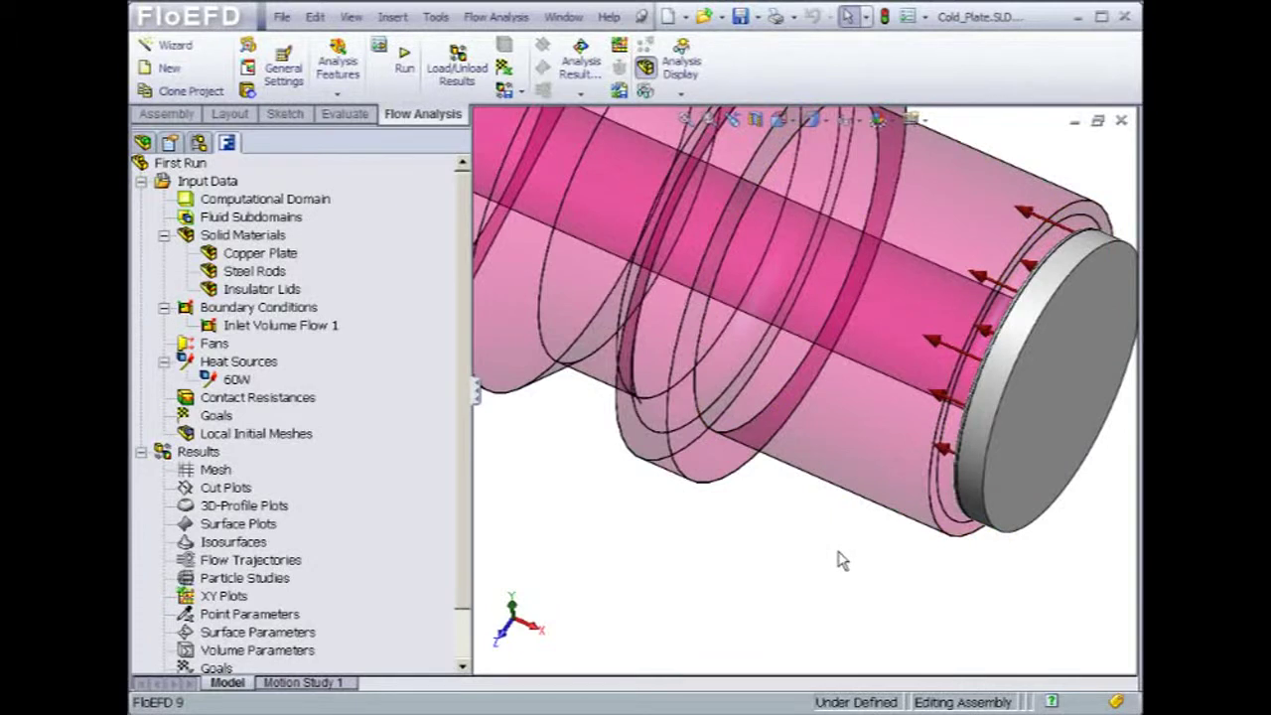
- Rename Inlet Volume Flow 1 to Water Inlet
{"action": "left_click", "coordinate": [268, 328]}
{"action": "left_click", "coordinate": [270, 328]}
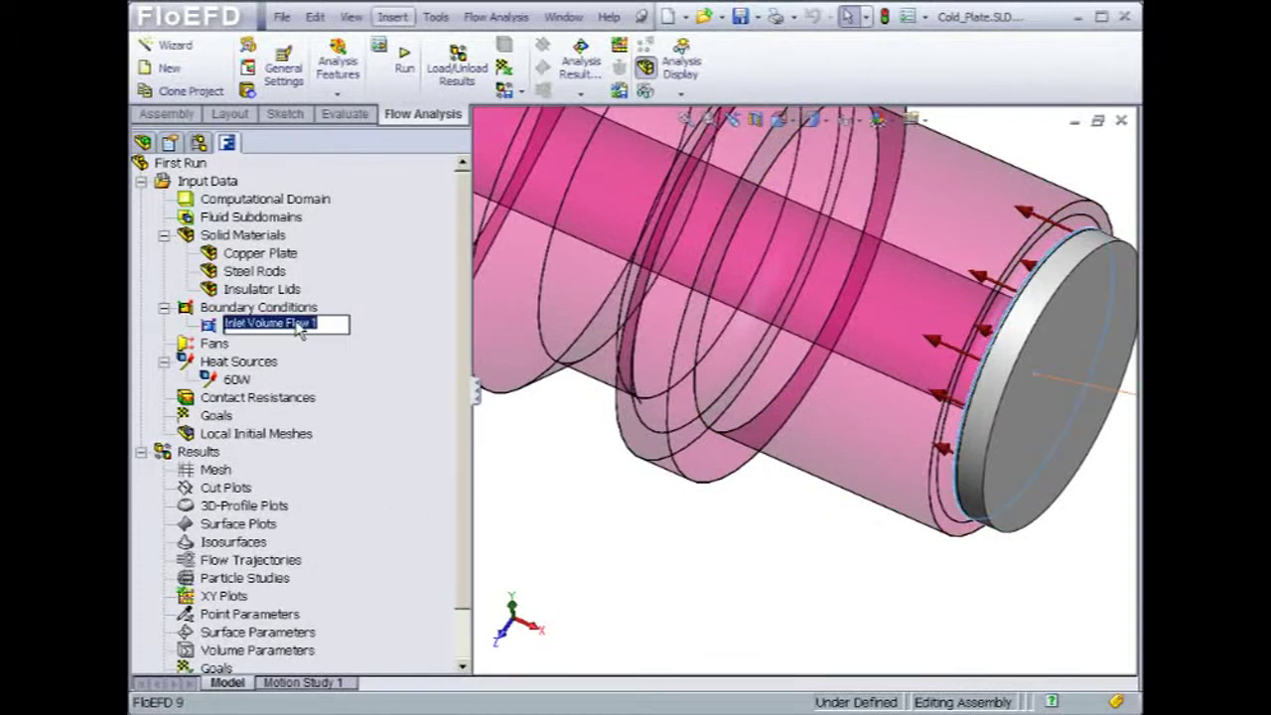
{"action": "type", "text": "Water Inlet"}
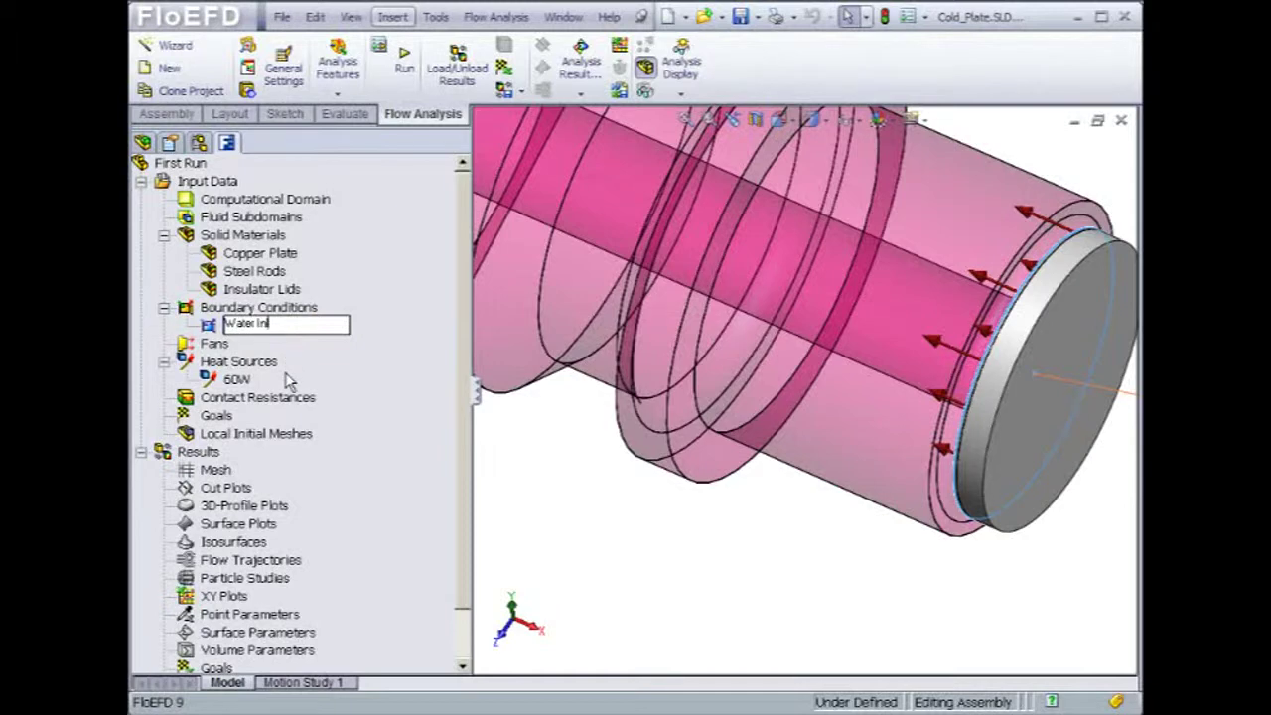
{"action": "key", "text": "Return"}
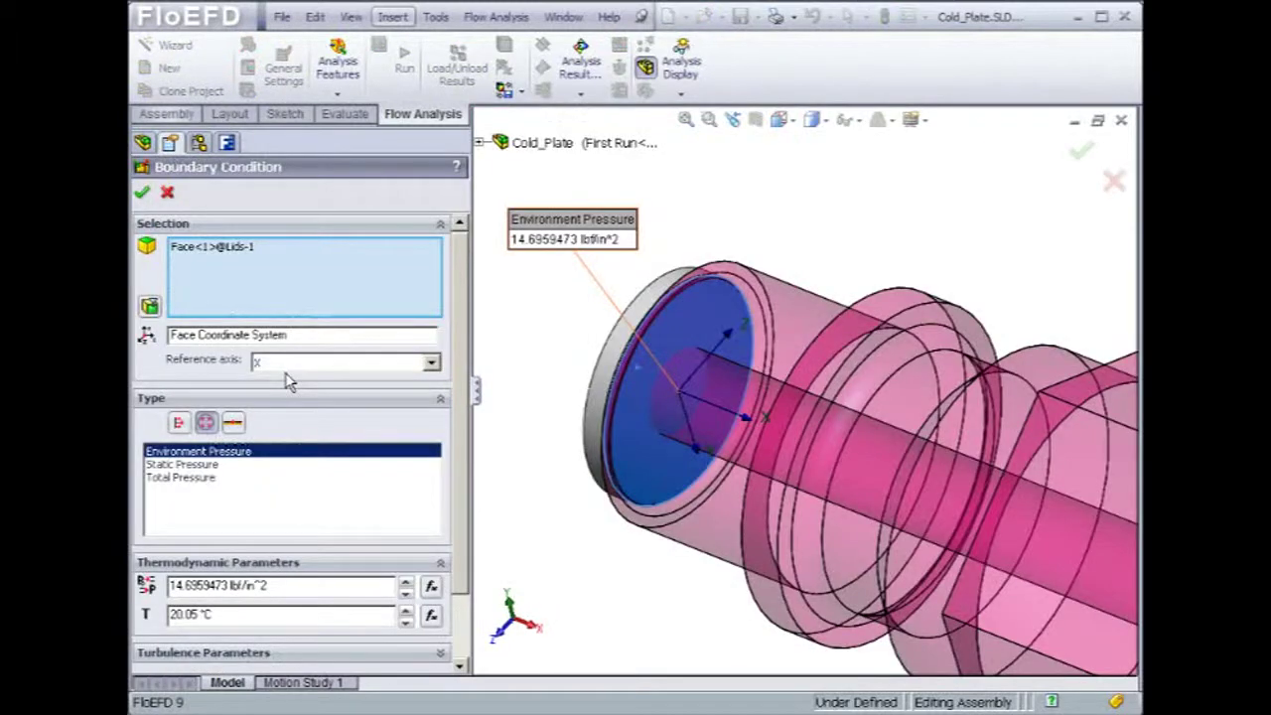
- Add an Environment Pressure condition on the outlet lid face and fit the model in view
{"action": "left_click", "coordinate": [190, 250]}
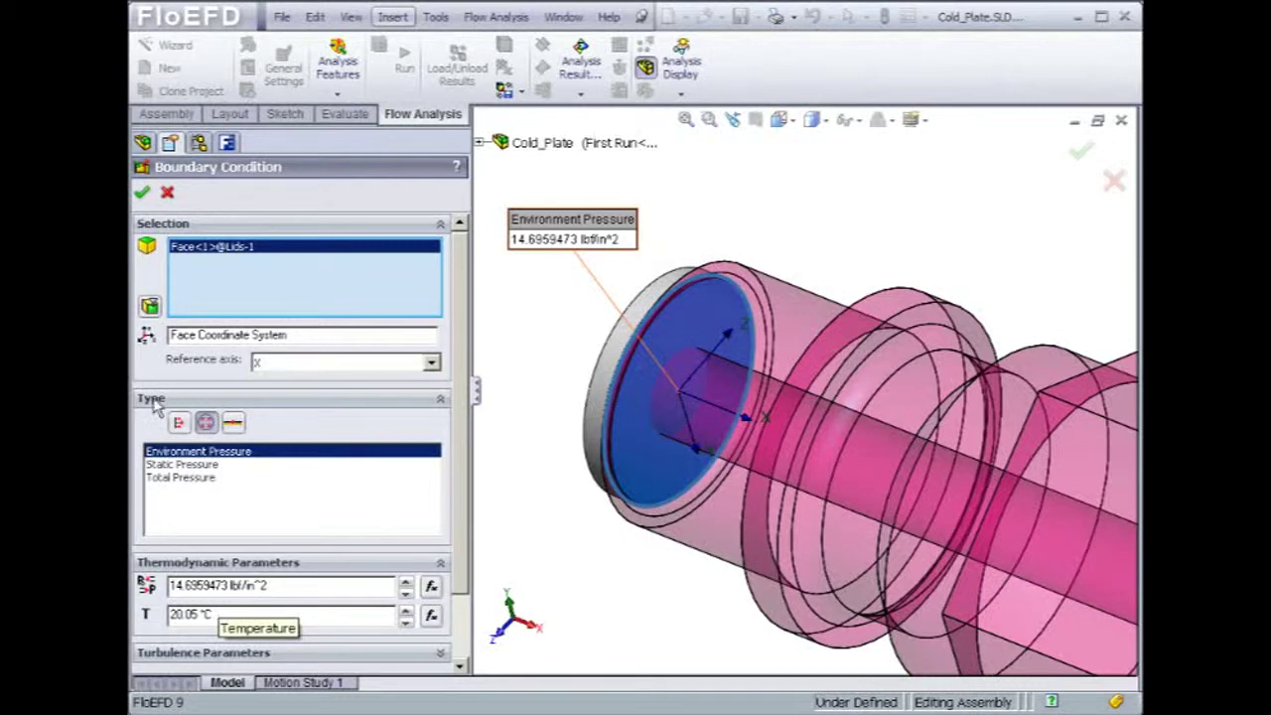
{"action": "left_click", "coordinate": [146, 195]}
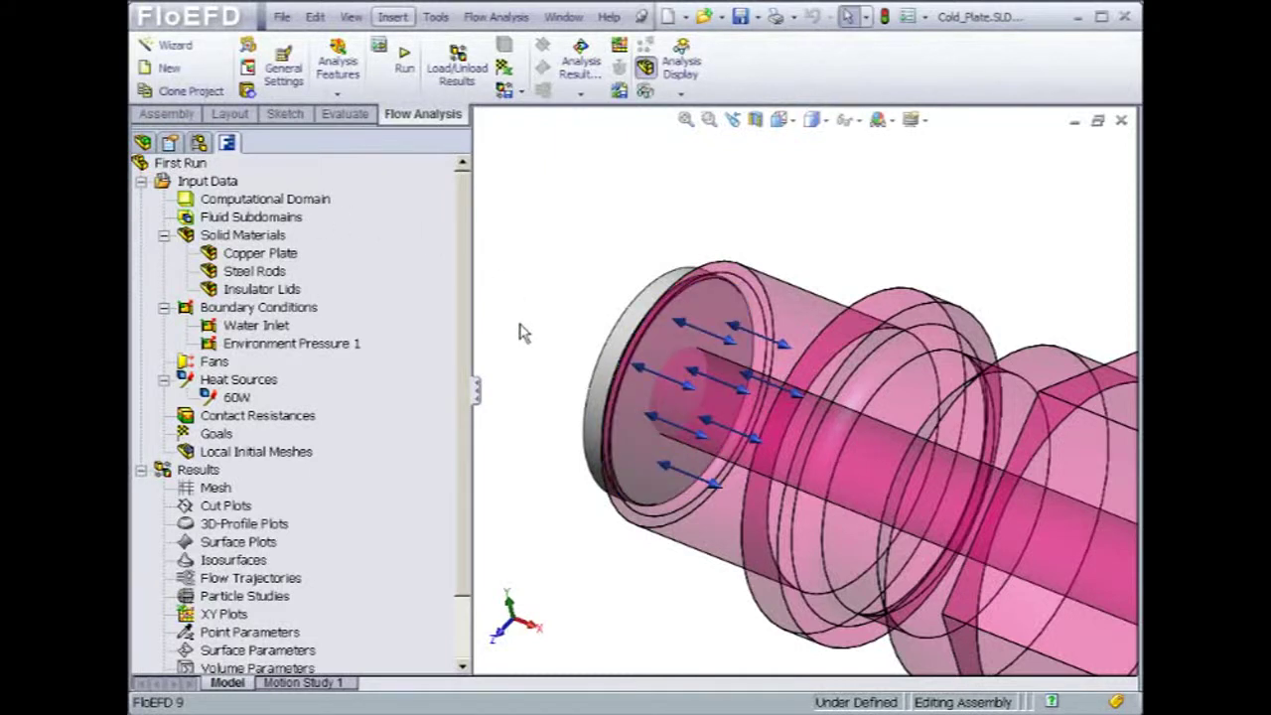
{"action": "key", "text": "ctrl+7"}
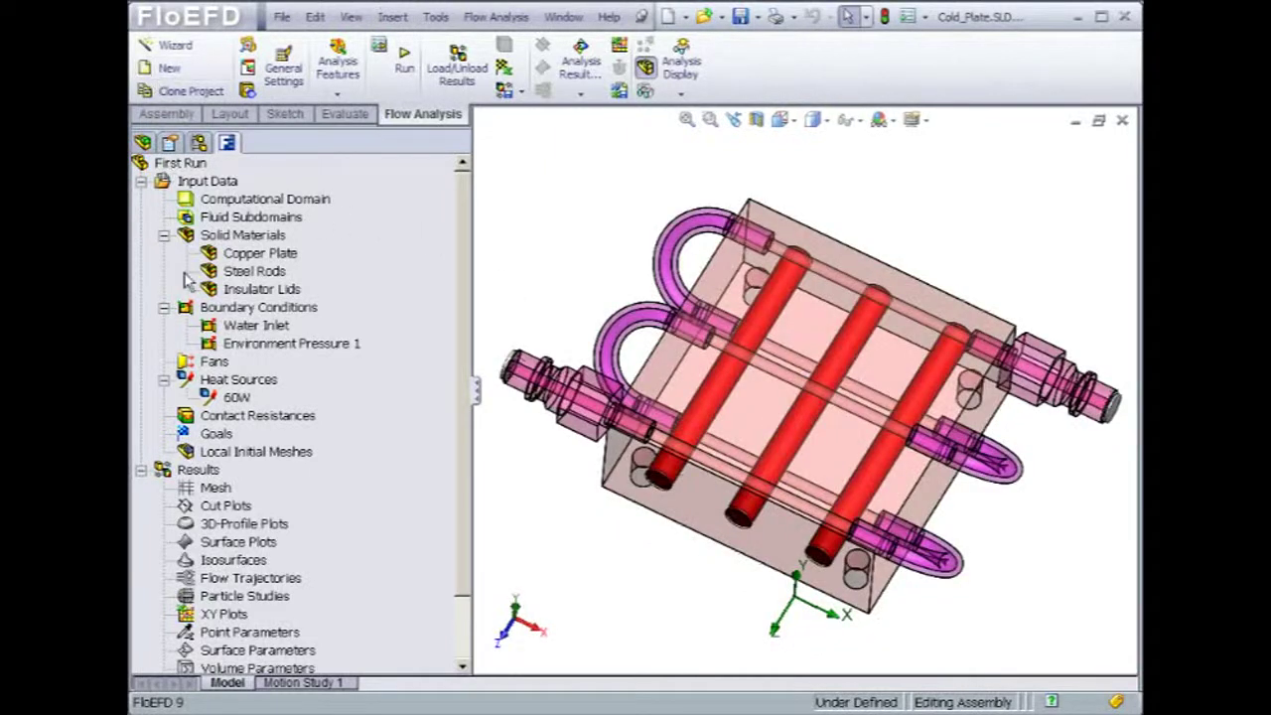
- Add a surface goal tracking average Temperature of Fluid on the outlet face
{"action": "right_click", "coordinate": [220, 440]}
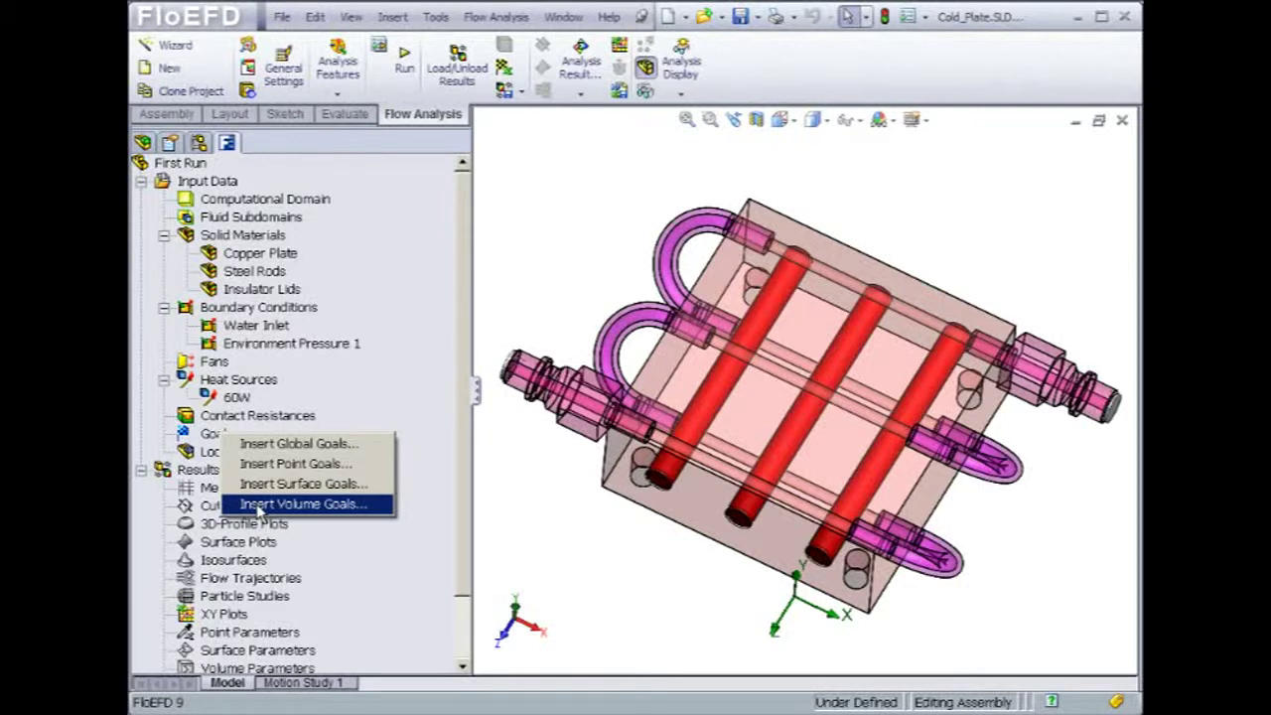
{"action": "left_click", "coordinate": [253, 348]}
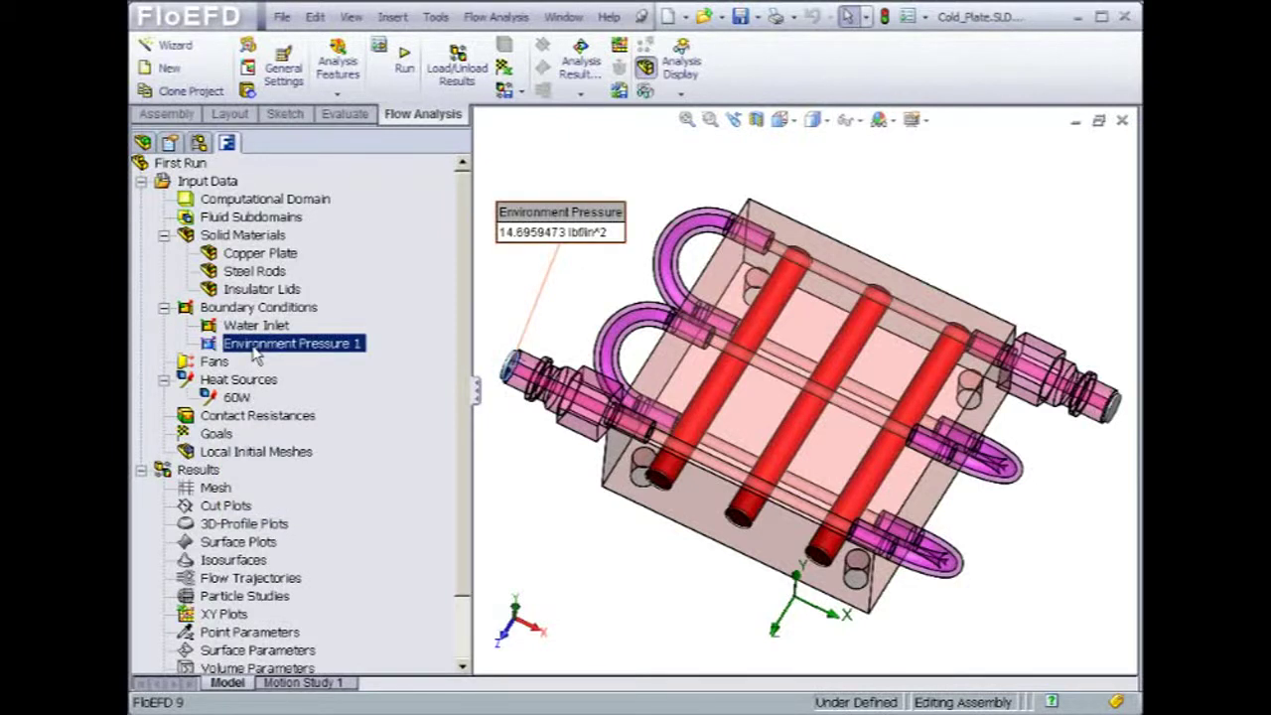
{"action": "left_click", "coordinate": [230, 437]}
{"action": "right_click", "coordinate": [231, 438]}
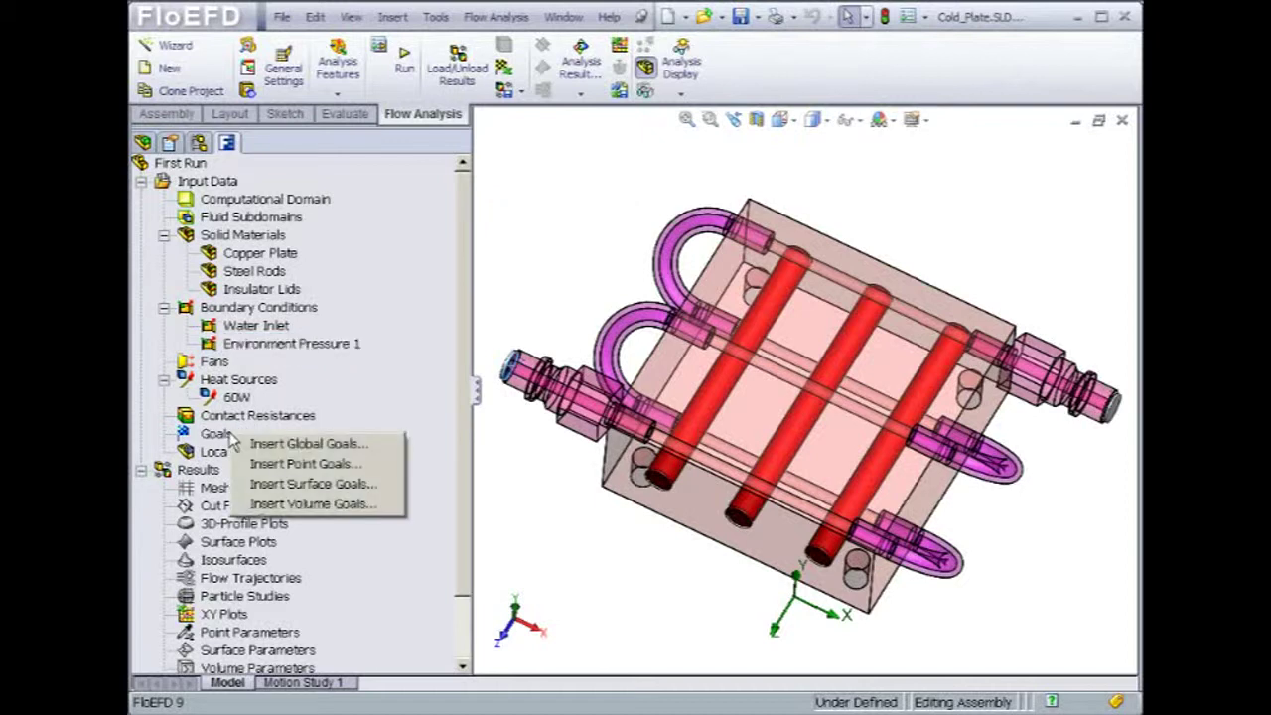
{"action": "left_click", "coordinate": [248, 484]}
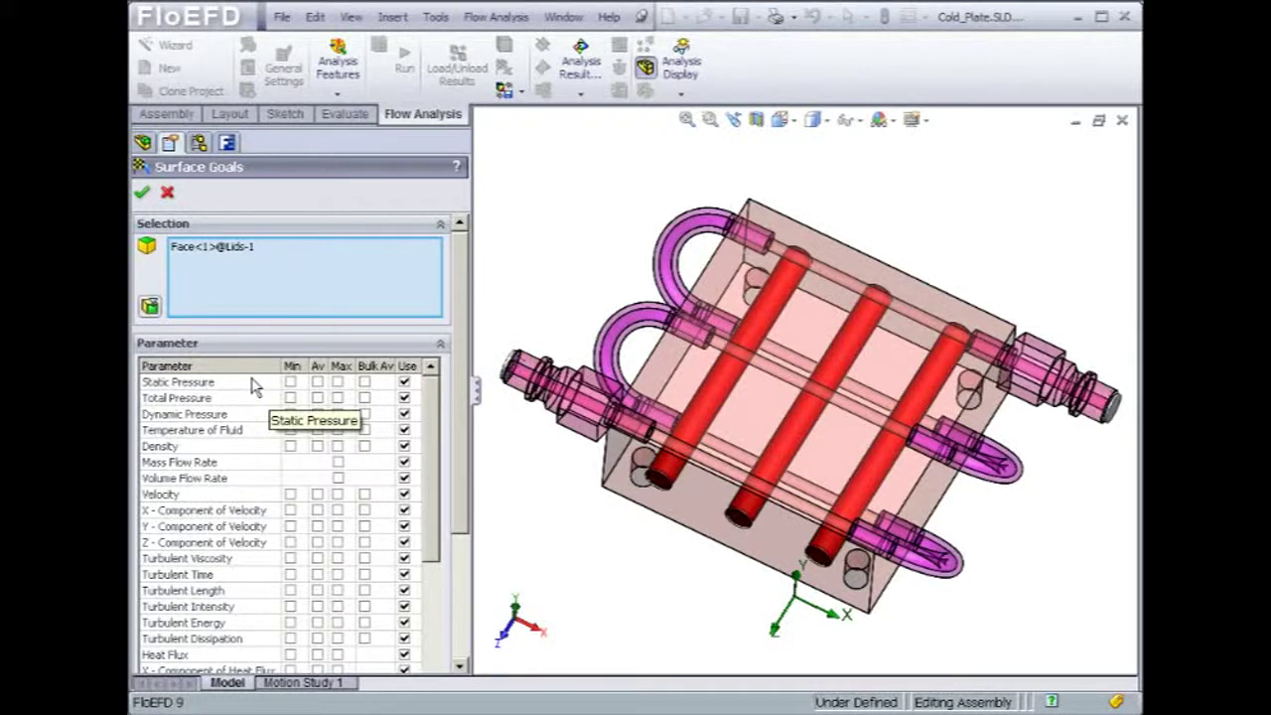
{"action": "left_click", "coordinate": [318, 430]}
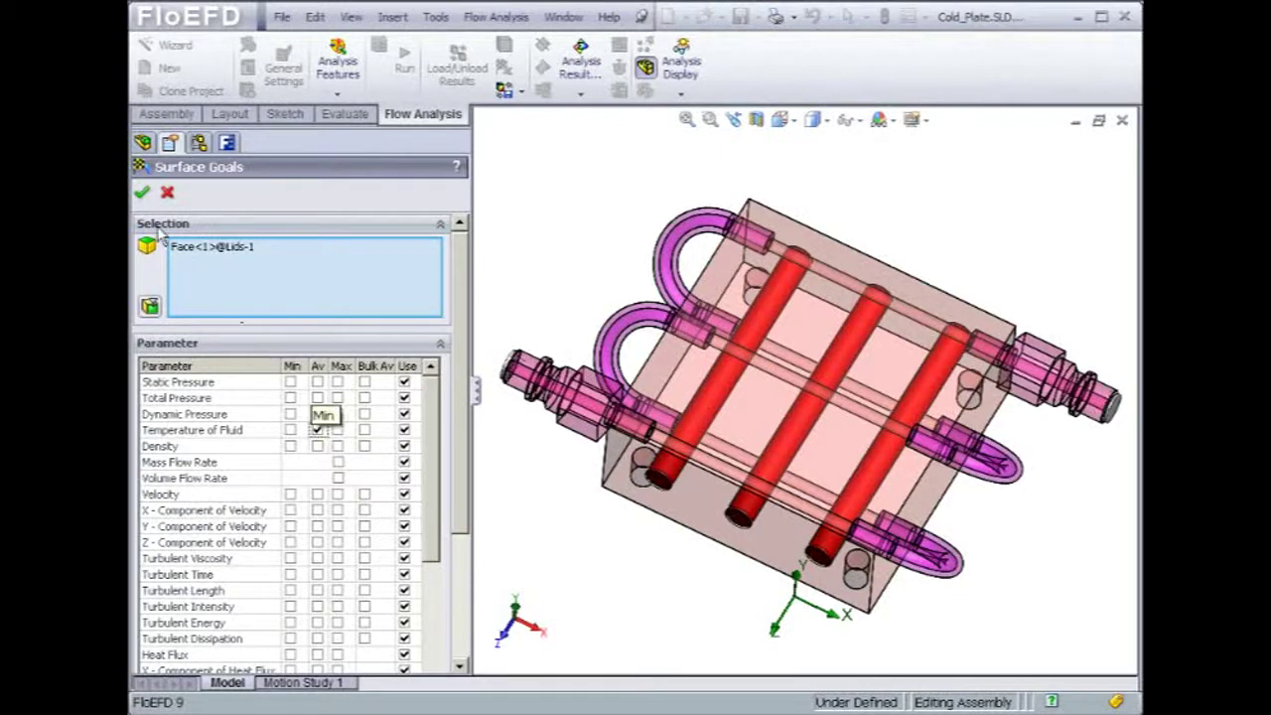
{"action": "left_click", "coordinate": [140, 195]}
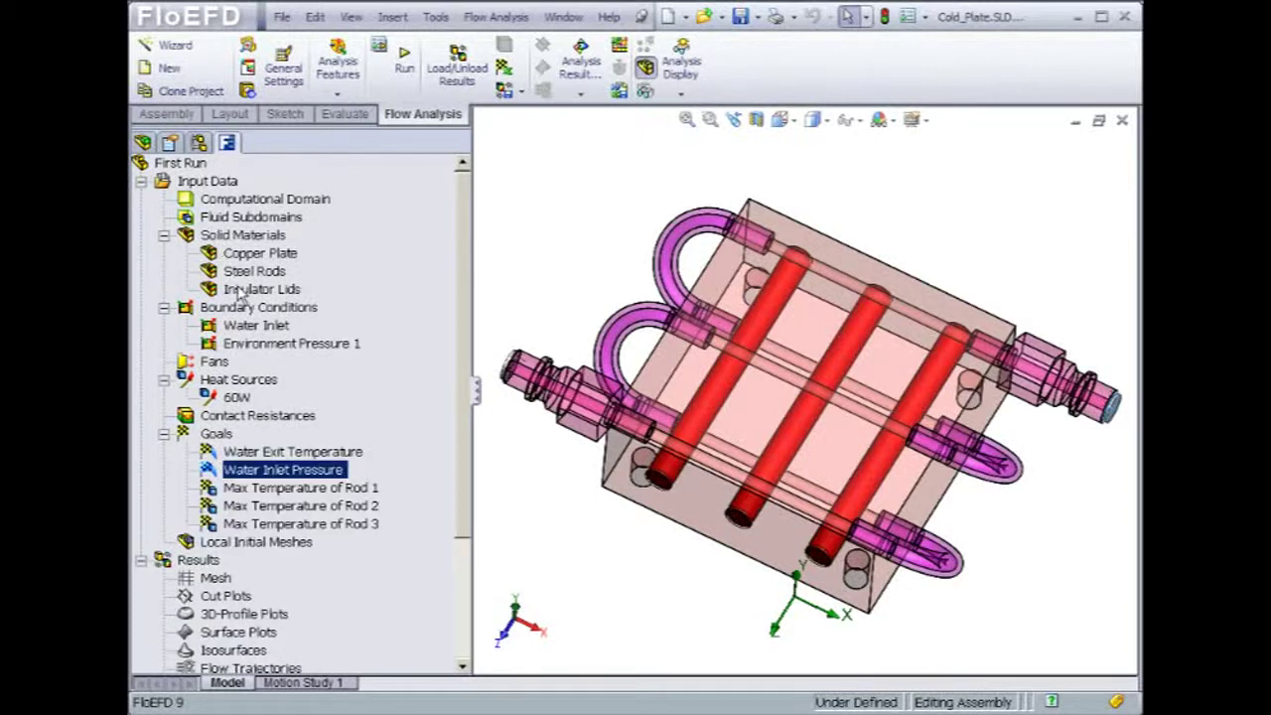
- Check which rod each Max Temperature of Rod 1, 2 and 3 goal covers
{"action": "left_click", "coordinate": [262, 487]}
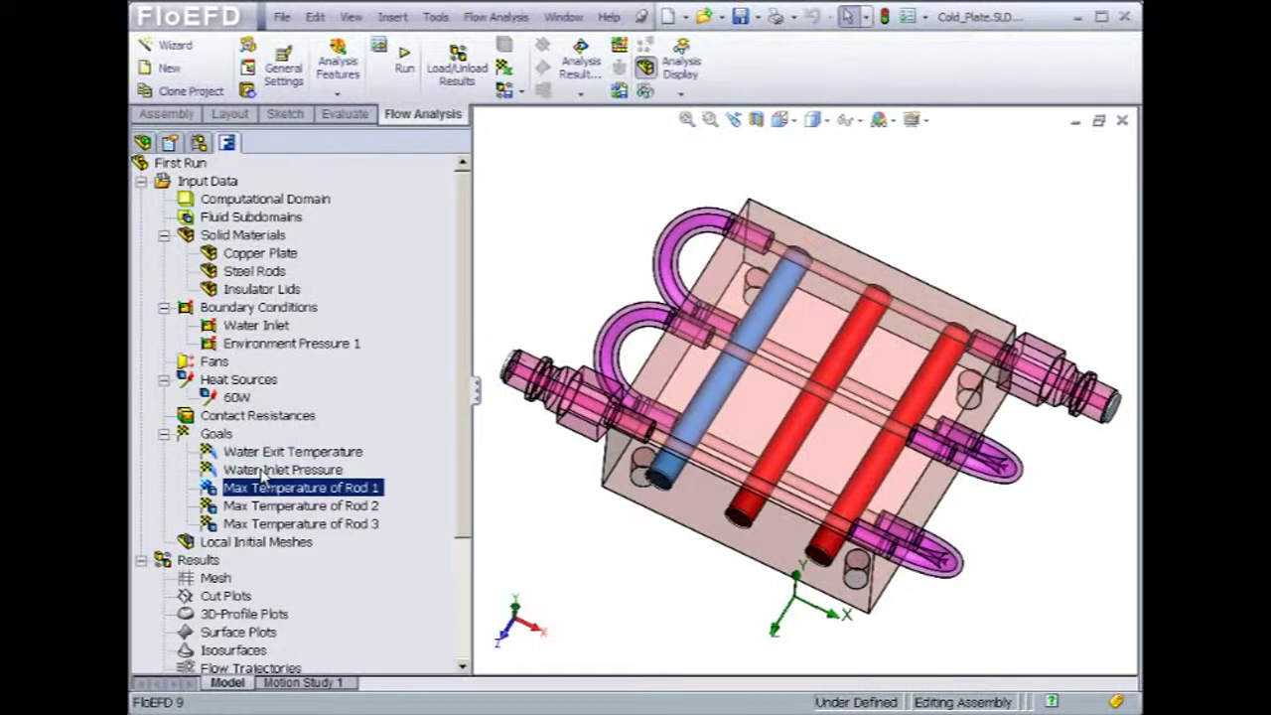
{"action": "left_click", "coordinate": [230, 507]}
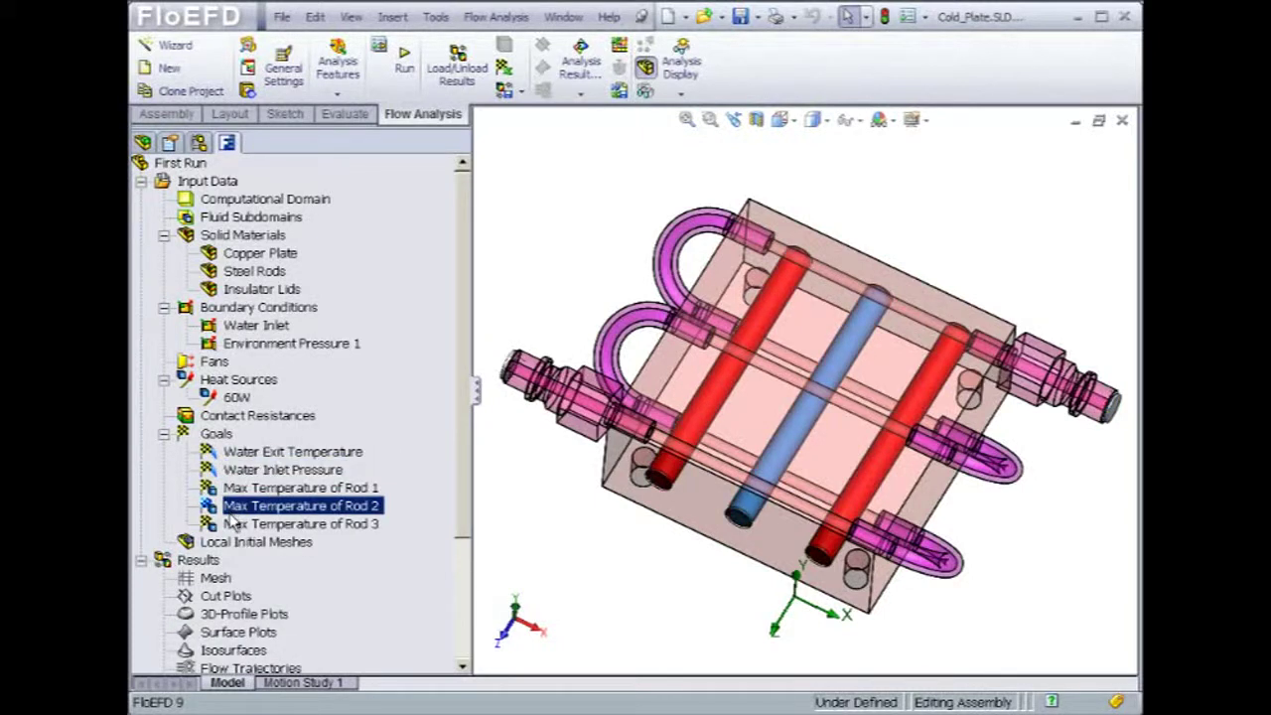
{"action": "left_click", "coordinate": [232, 526]}
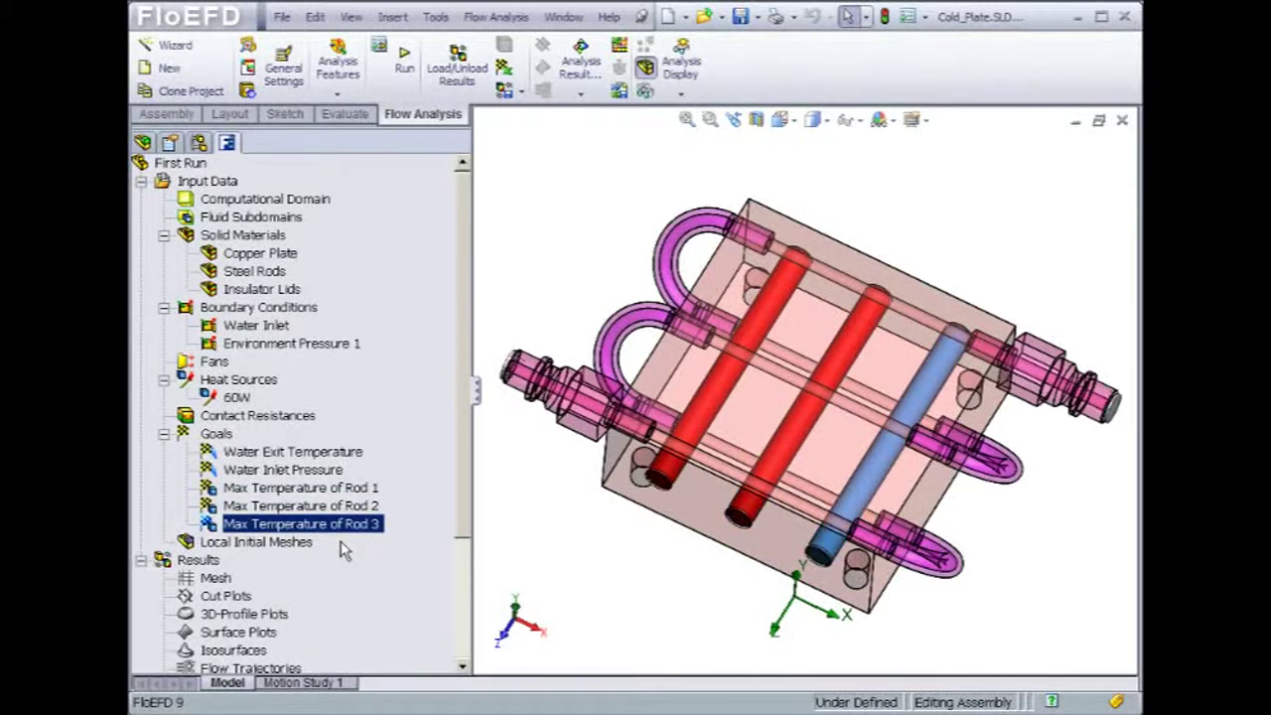
{"action": "left_click", "coordinate": [494, 512]}
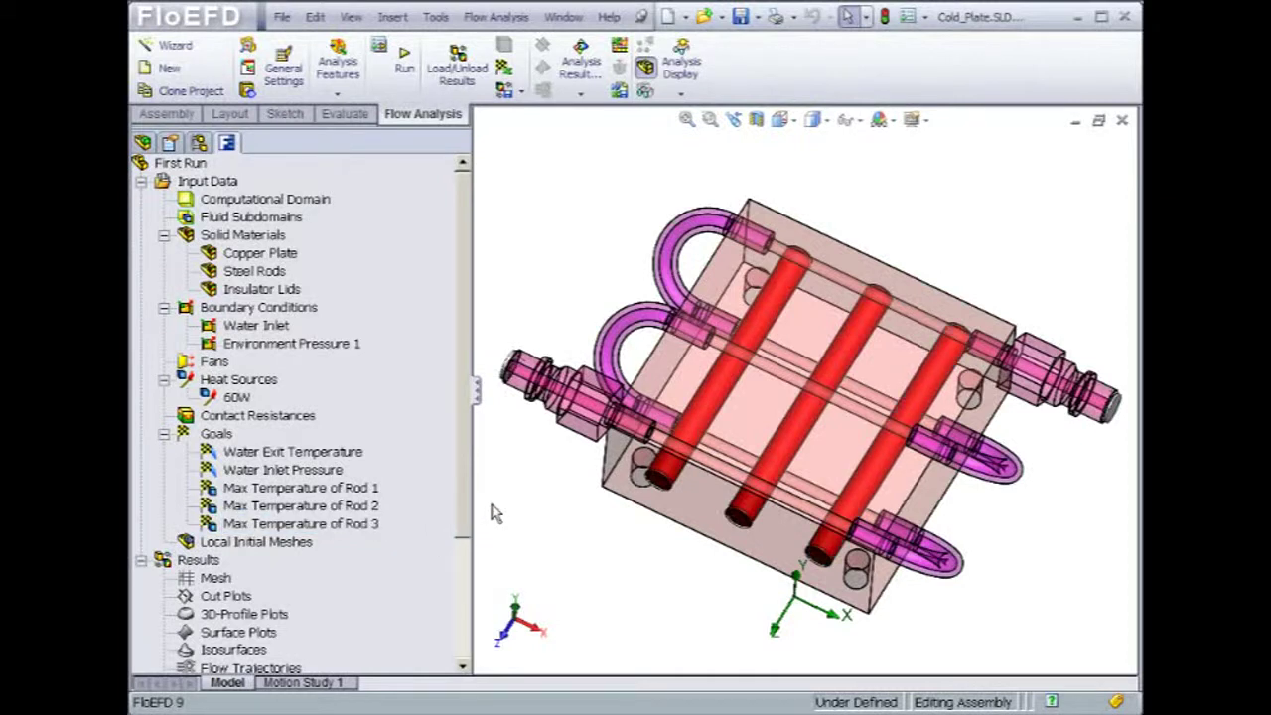
- Run First Run as a standalone solver session on this computer
{"action": "left_click", "coordinate": [405, 65]}
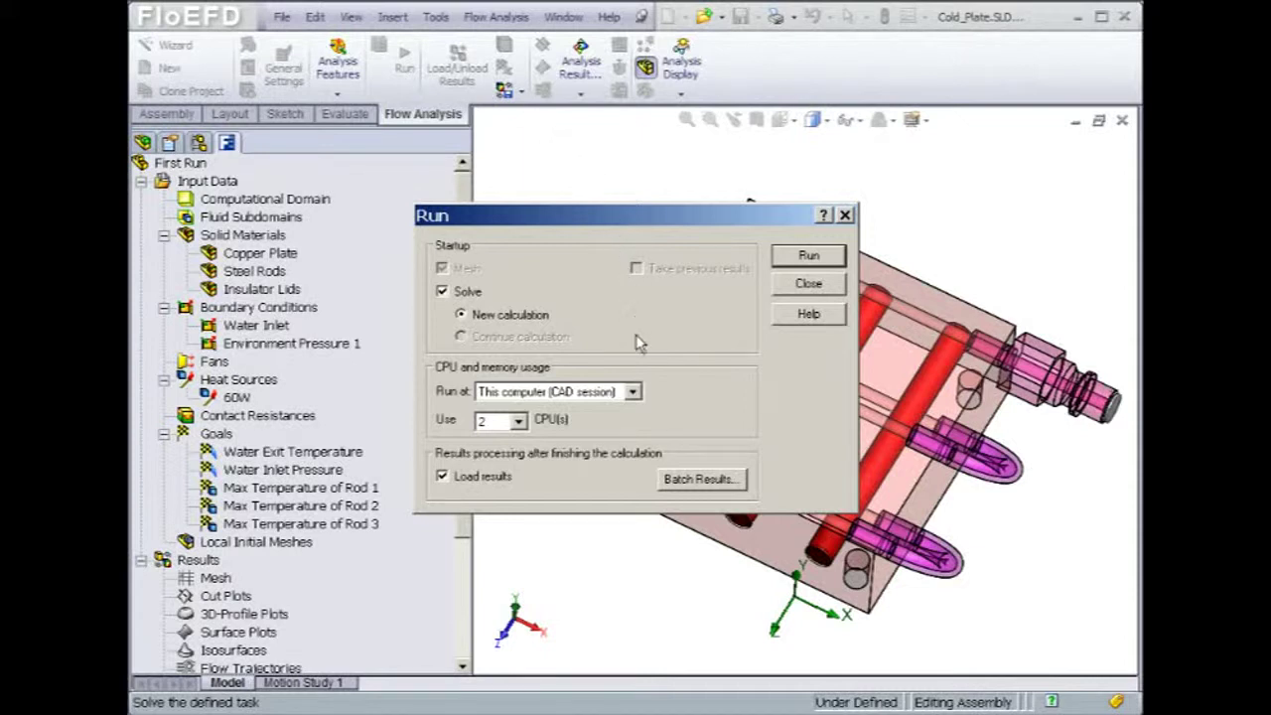
{"action": "left_click", "coordinate": [632, 392]}
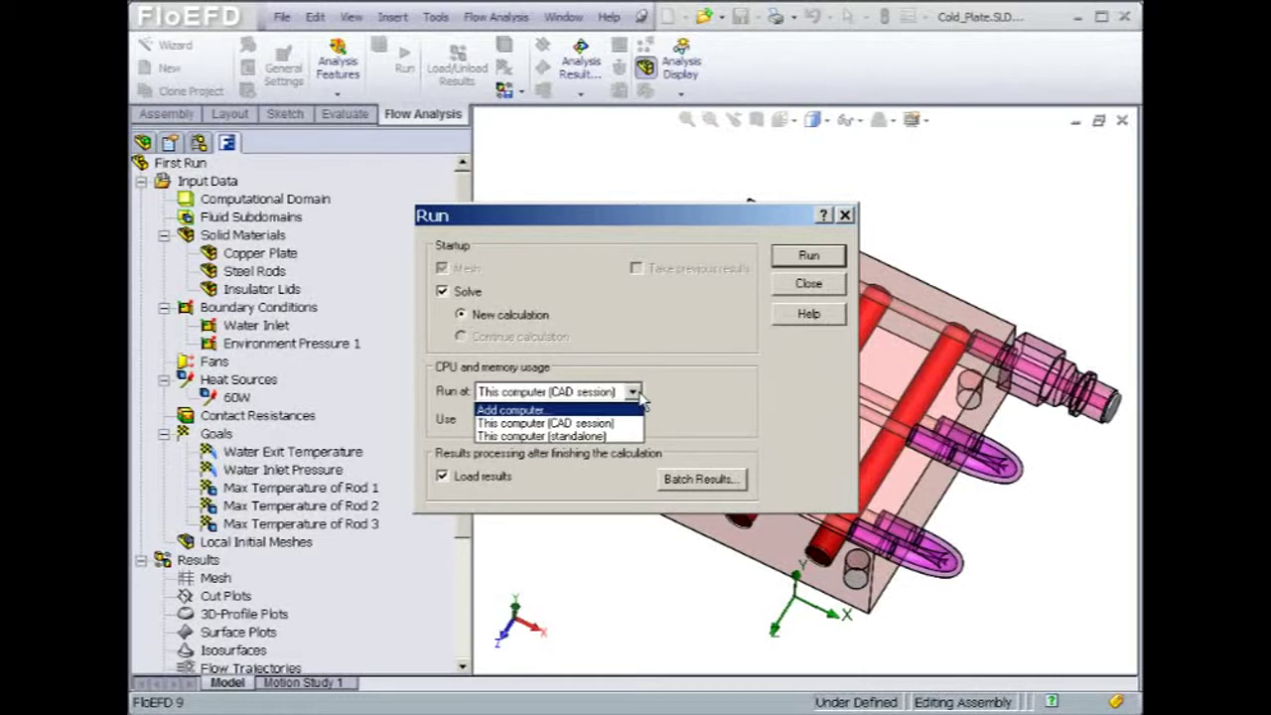
{"action": "left_click", "coordinate": [626, 436]}
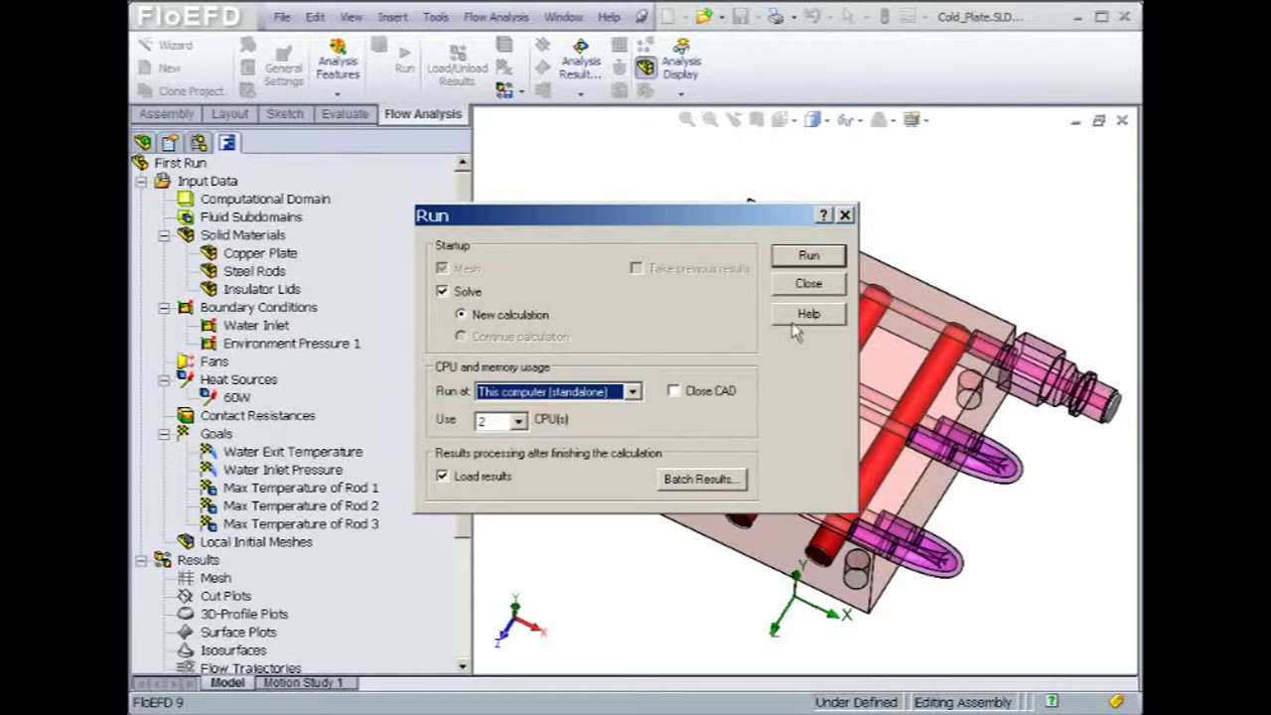
{"action": "left_click", "coordinate": [809, 258]}
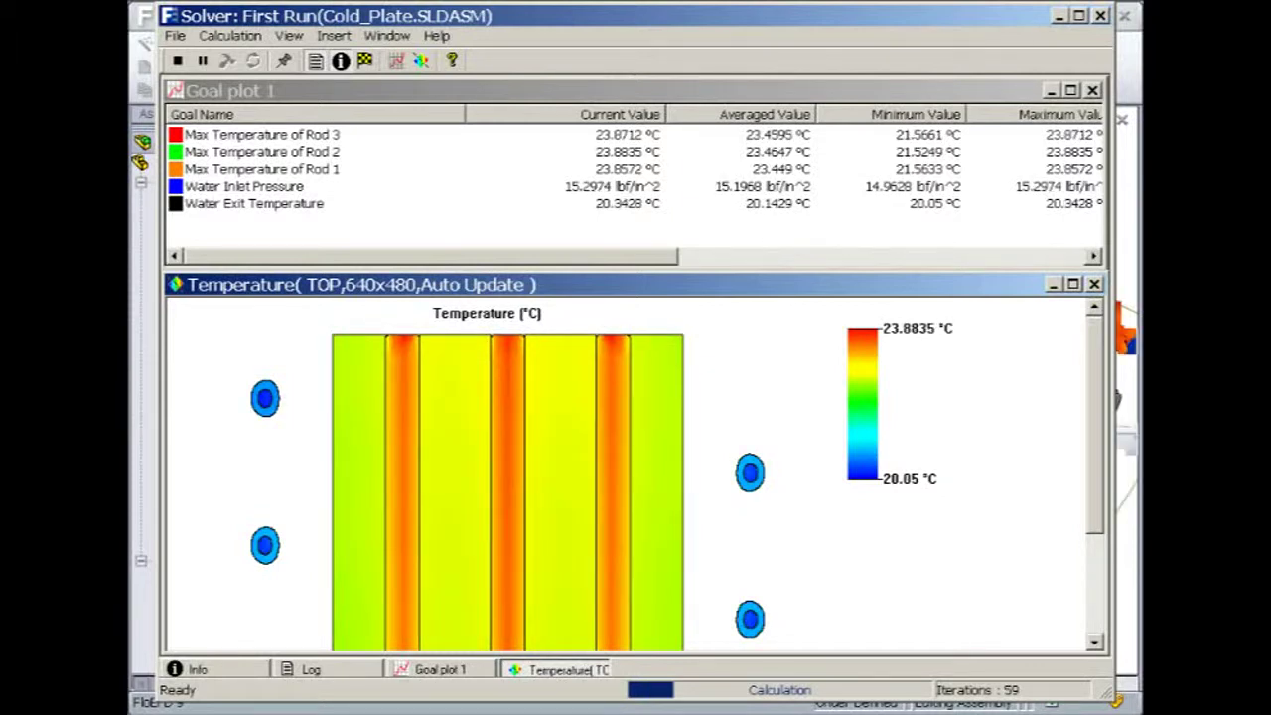
- Watch the Goal plot 1 table until the solver finishes at 243 iterations with goals achieved
{"action": "left_click", "coordinate": [261, 134]}
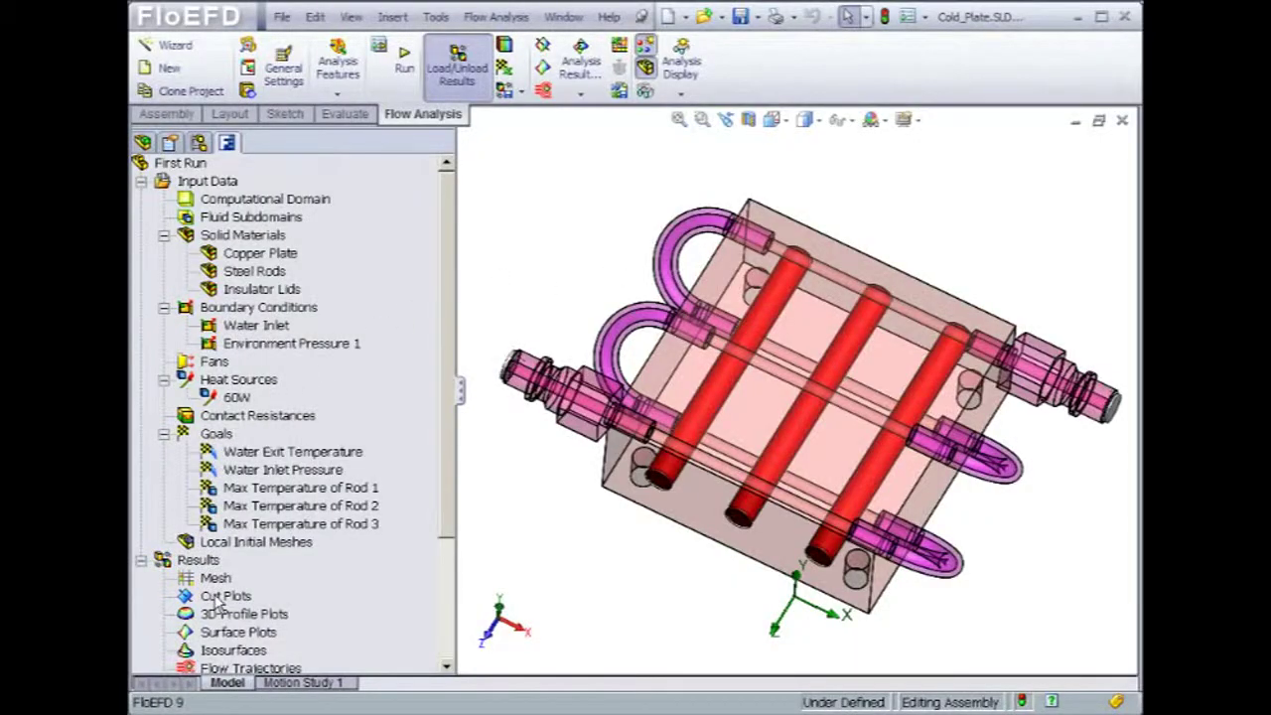
- Insert a temperature cut plot on the TOP plane, offset to about 0.133 m through the water ducts
{"action": "right_click", "coordinate": [214, 600]}
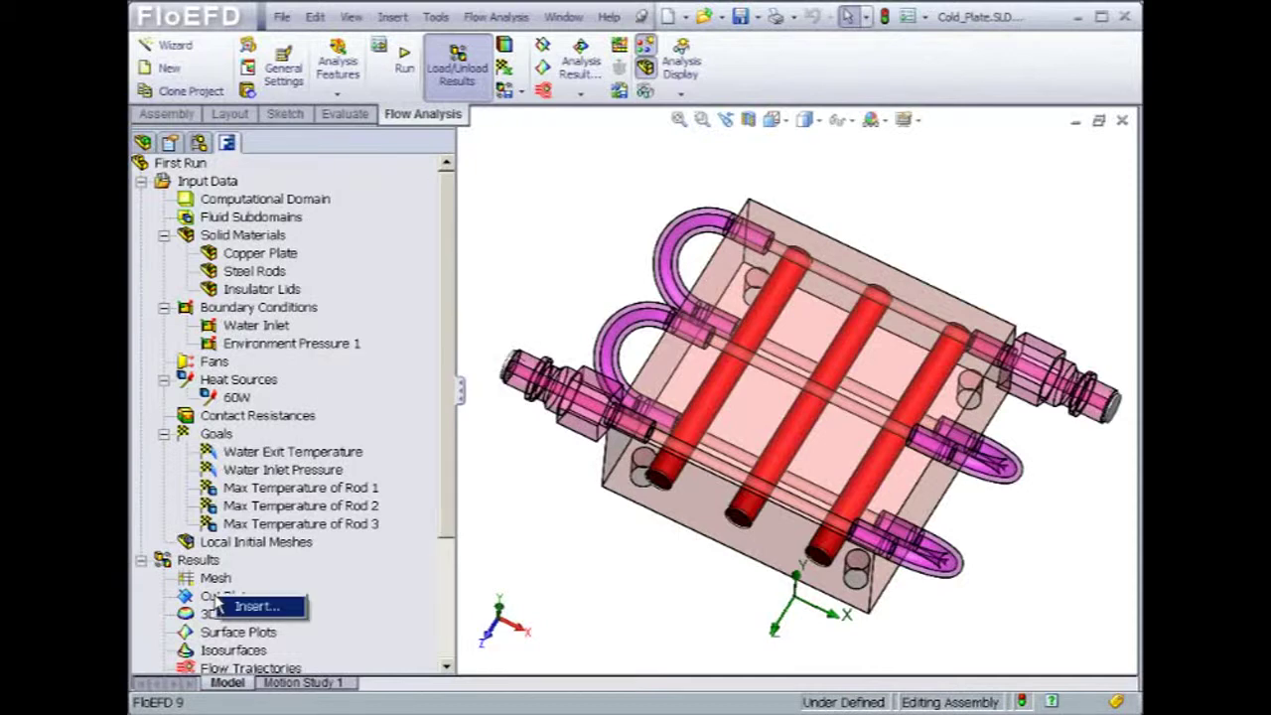
{"action": "left_click", "coordinate": [254, 607]}
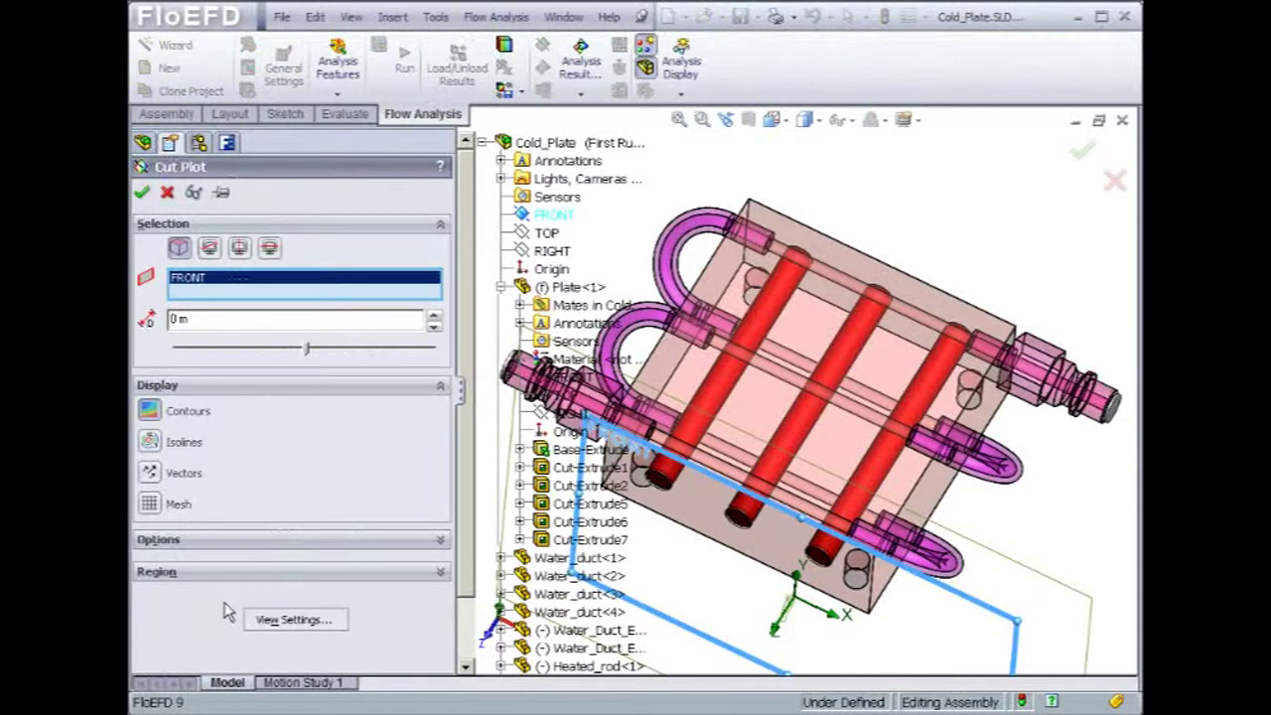
{"action": "left_click", "coordinate": [524, 234]}
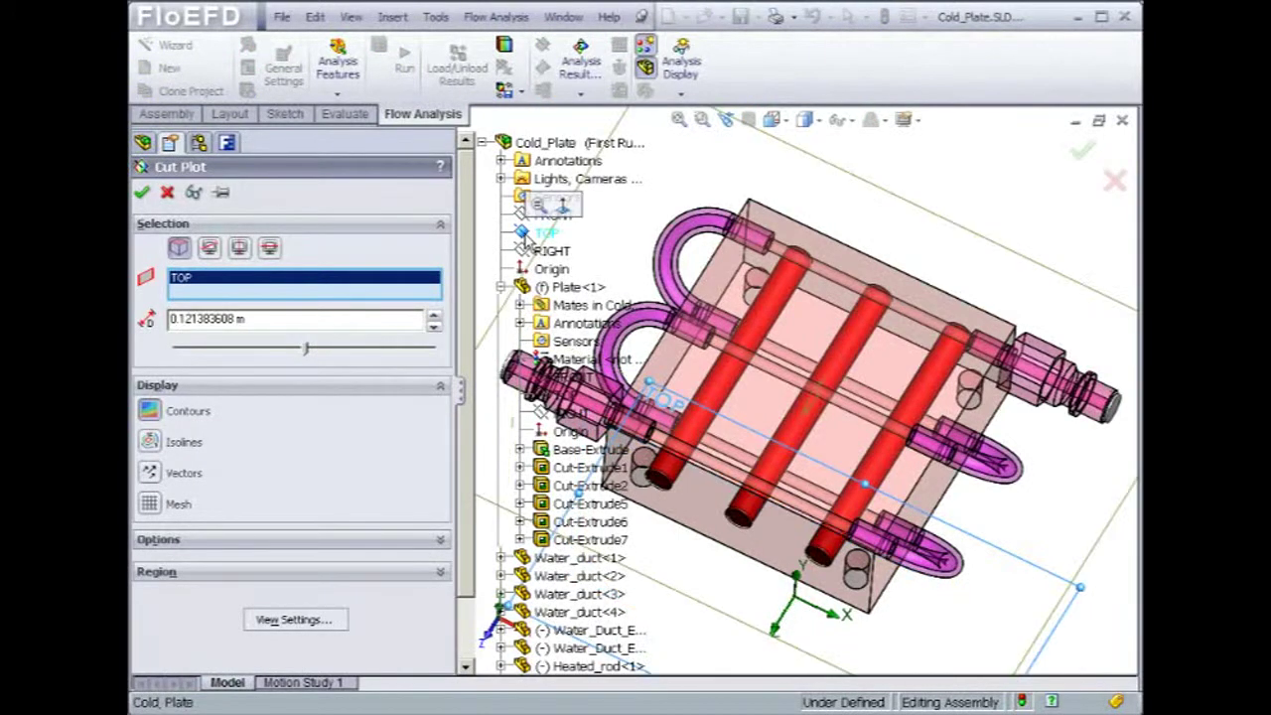
{"action": "left_click", "coordinate": [194, 195]}
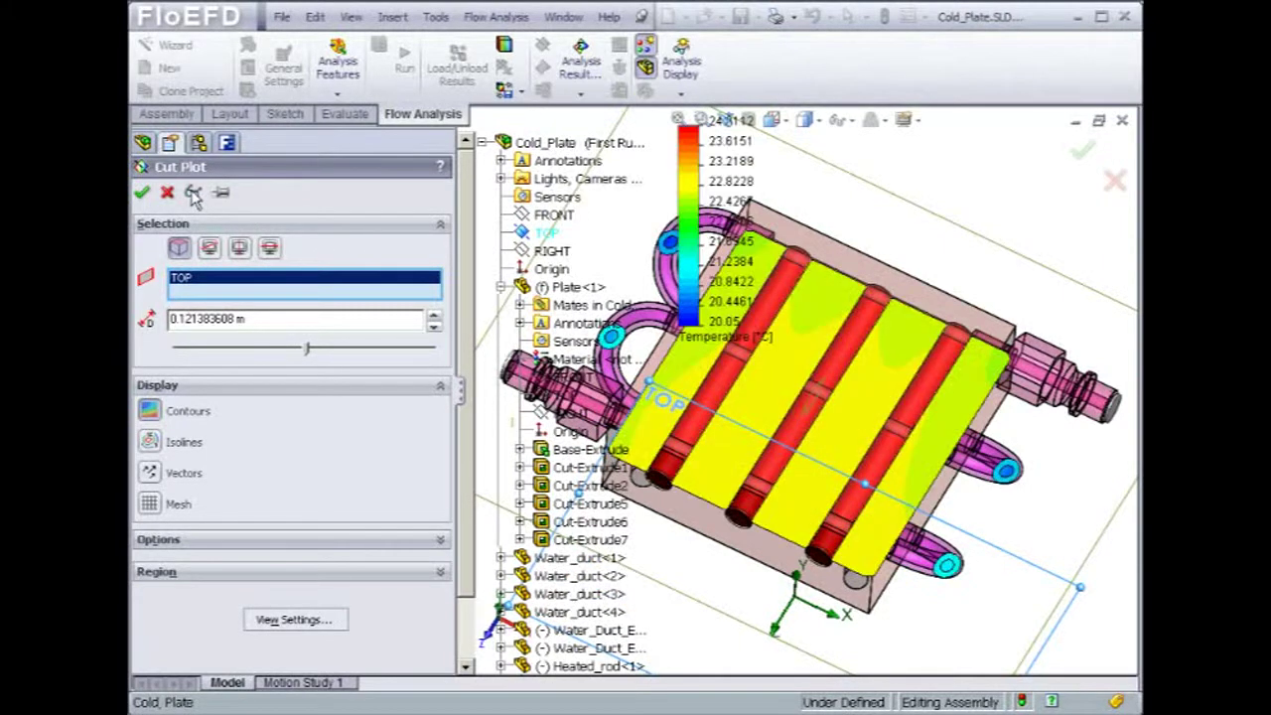
{"action": "left_click_drag", "start_coordinate": [314, 356], "coordinate": [375, 357]}
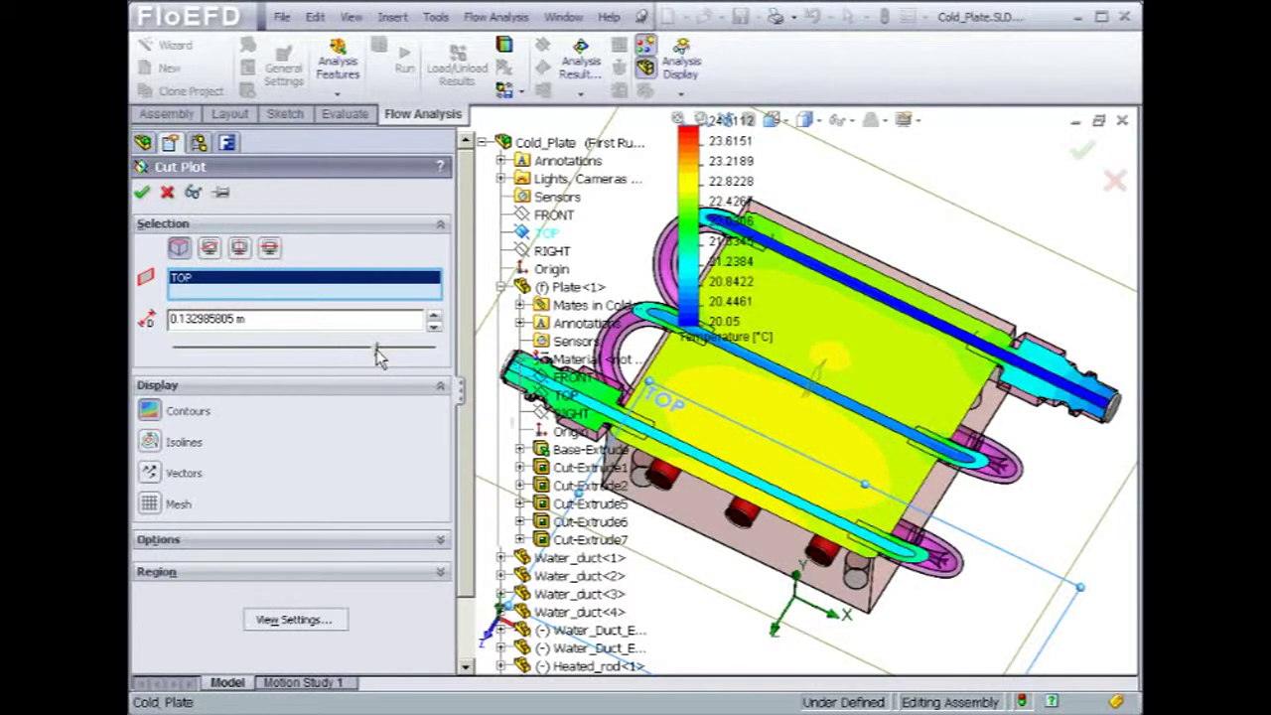
{"action": "left_click", "coordinate": [142, 193]}
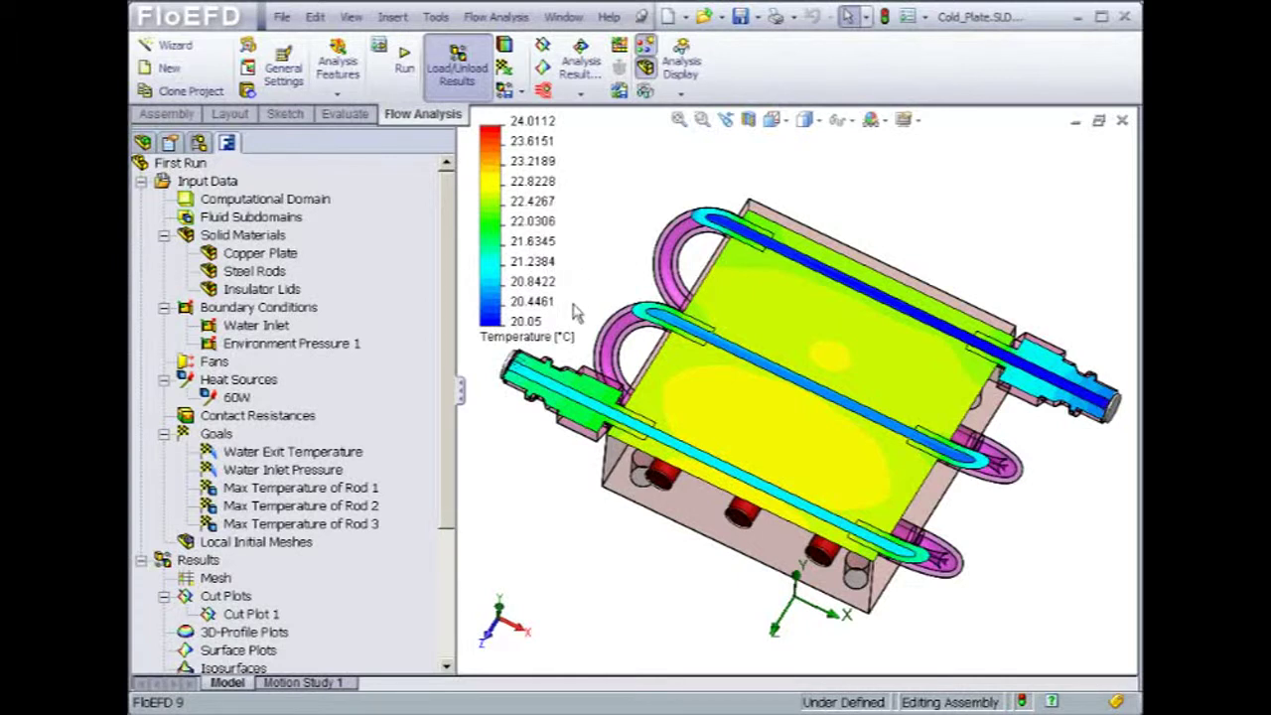
{"action": "left_click", "coordinate": [500, 338]}
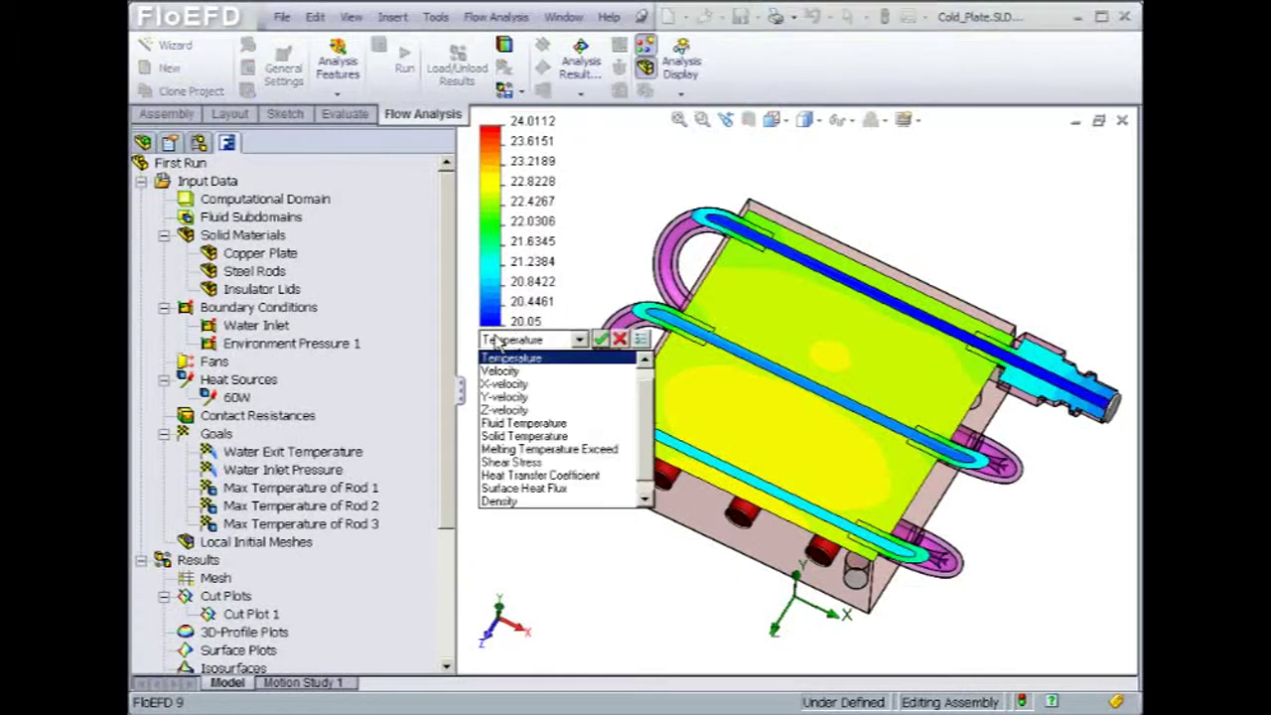
{"action": "left_click", "coordinate": [512, 424]}
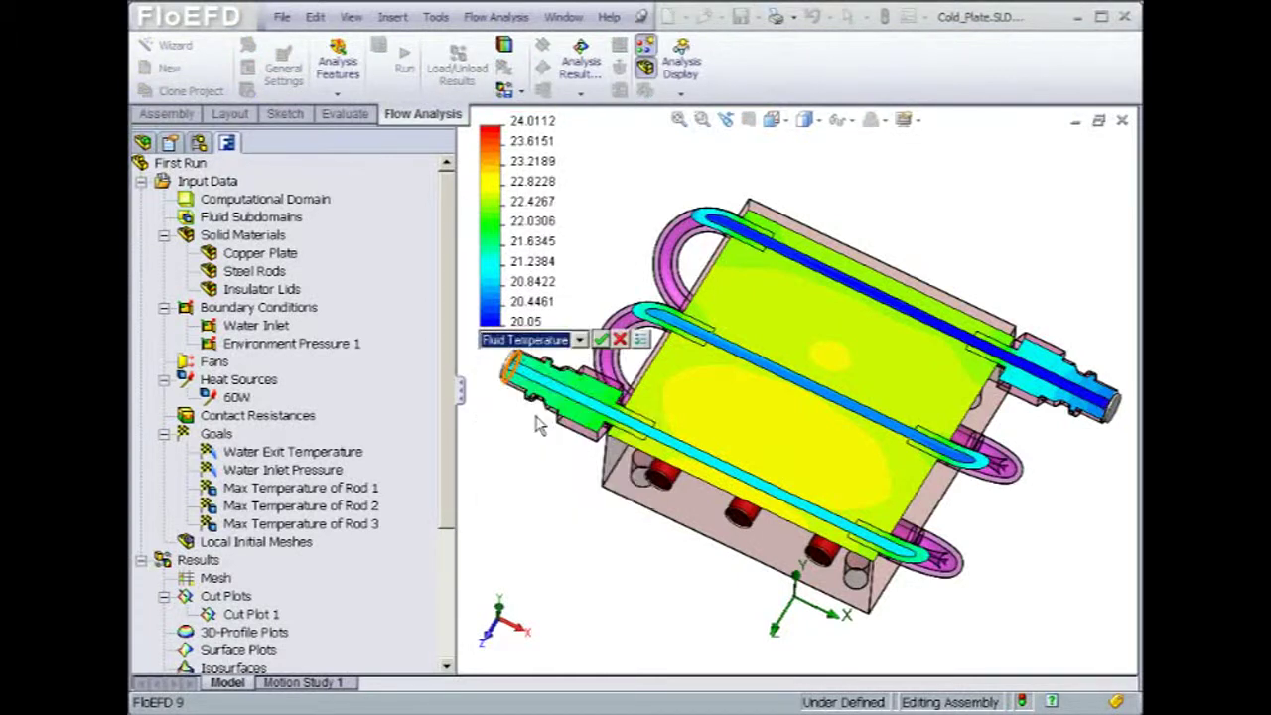
{"action": "left_click", "coordinate": [600, 339]}
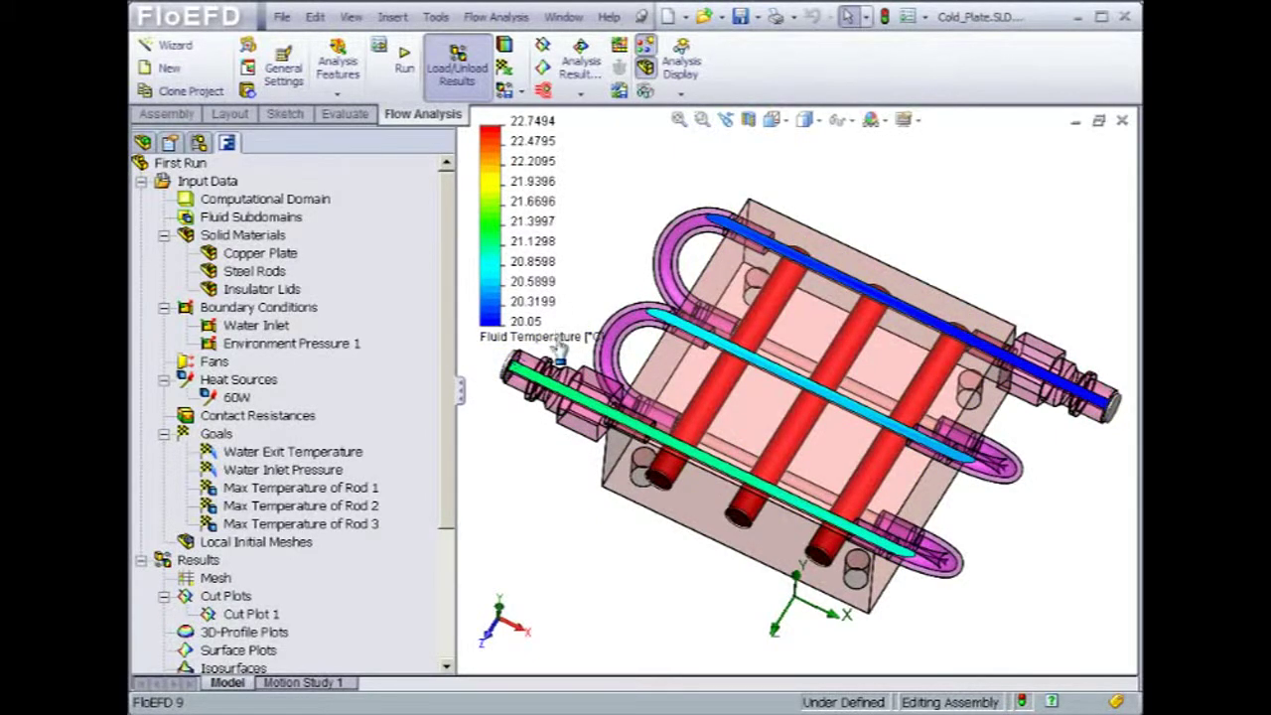
{"action": "left_click", "coordinate": [558, 343]}
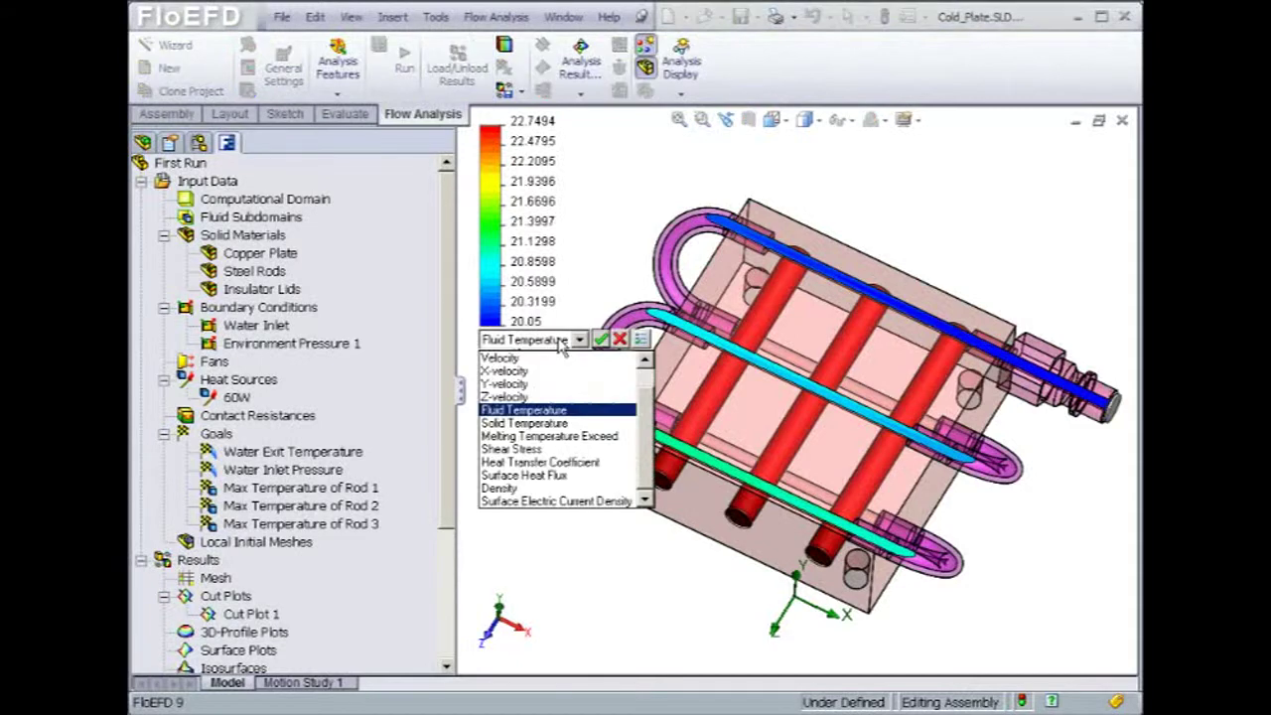
{"action": "left_click", "coordinate": [536, 423]}
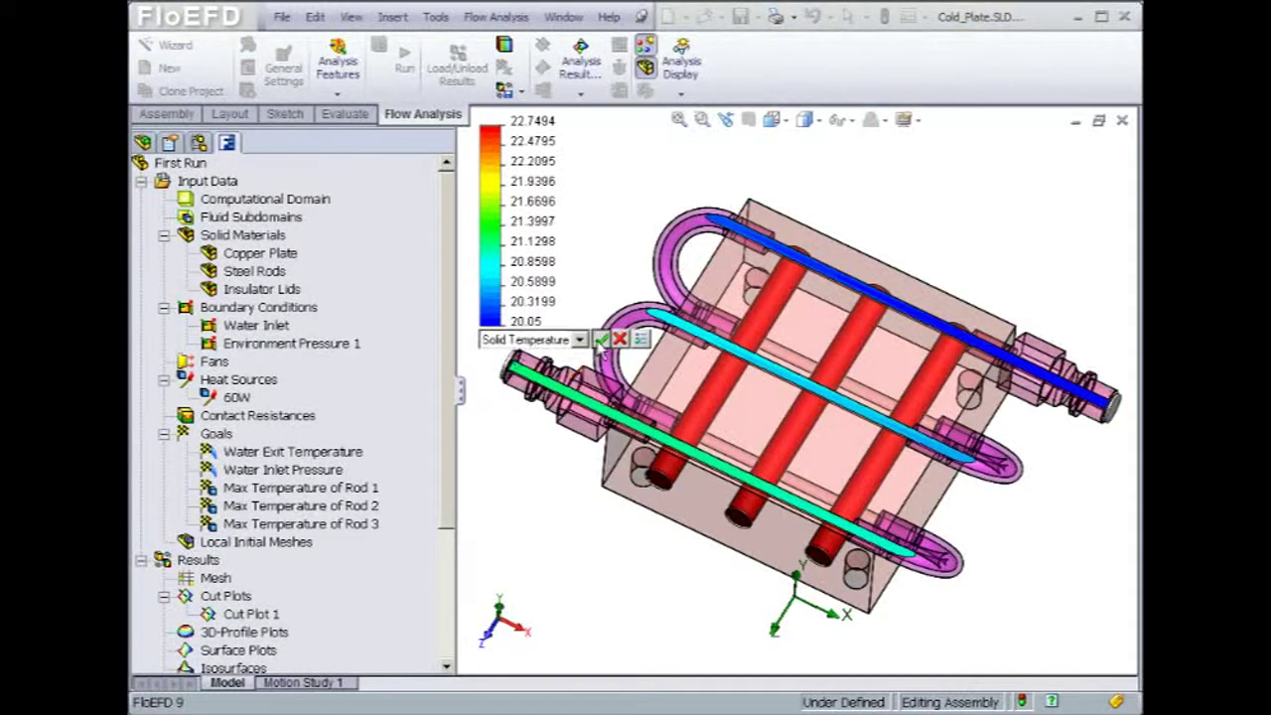
{"action": "left_click", "coordinate": [599, 341]}
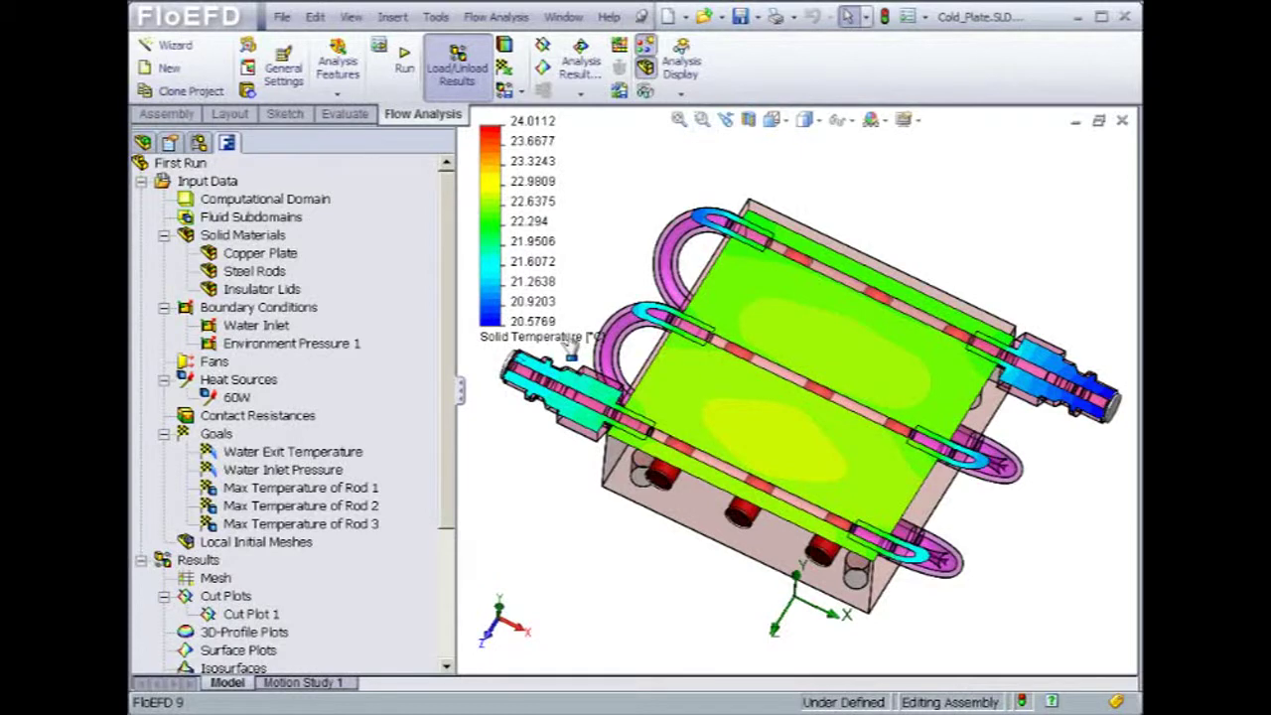
{"action": "left_click", "coordinate": [571, 340]}
{"action": "scroll", "coordinate": [624, 397], "scroll_direction": "up", "scroll_amount": 1}
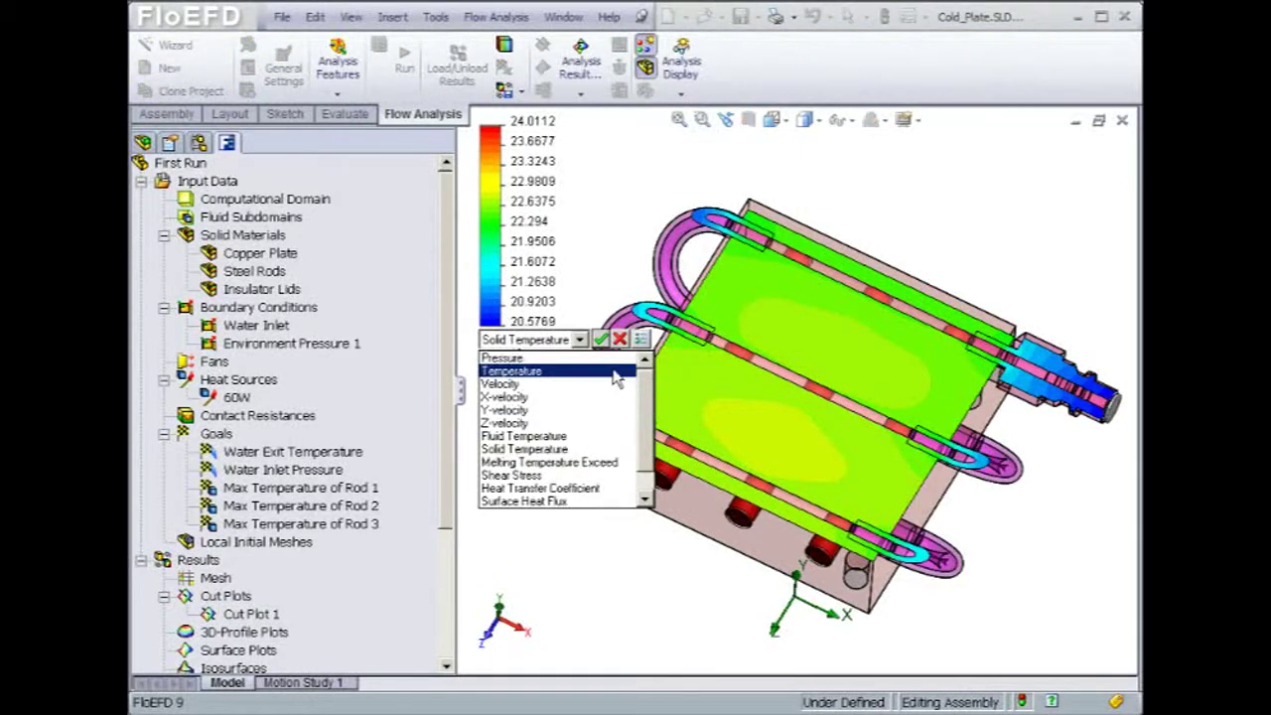
{"action": "left_click", "coordinate": [613, 371]}
{"action": "left_click", "coordinate": [600, 339]}
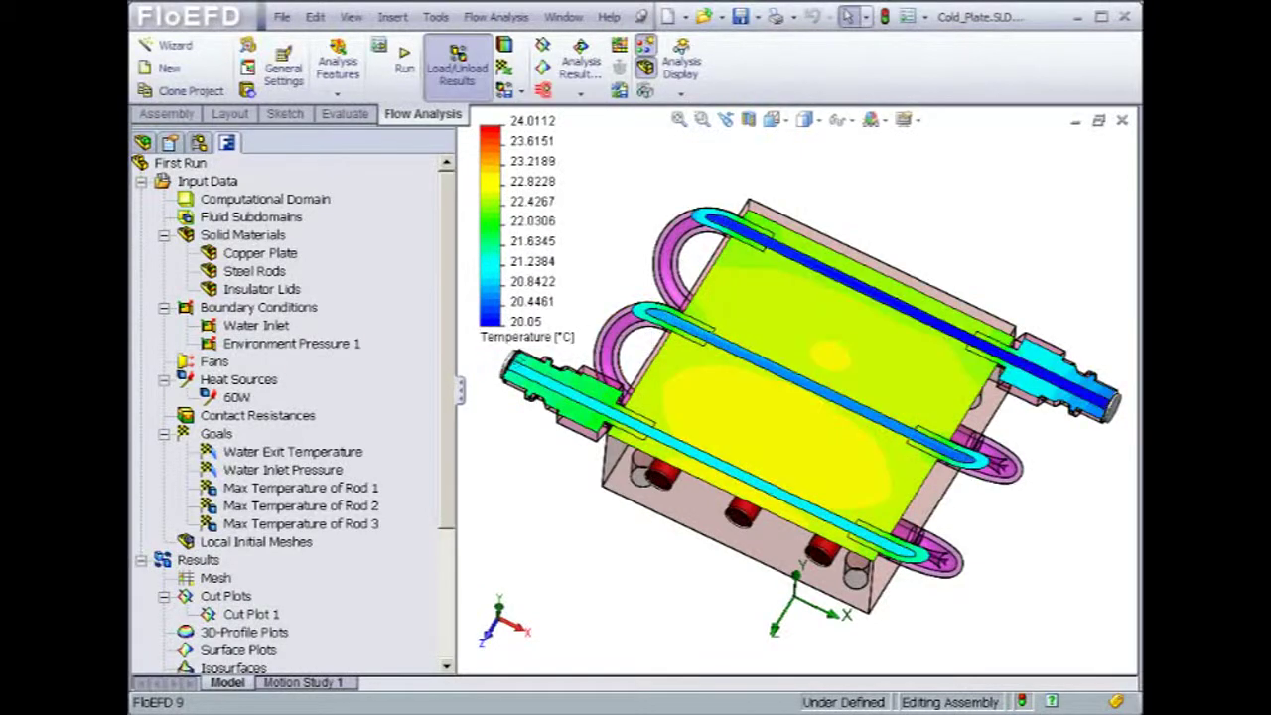
- Probe temperatures at two plate points (22.7785 °C, 22.699 °C) and the inlet (21.1388 °C)
{"action": "right_click", "coordinate": [213, 563]}
{"action": "left_click", "coordinate": [236, 624]}
{"action": "left_click", "coordinate": [751, 433]}
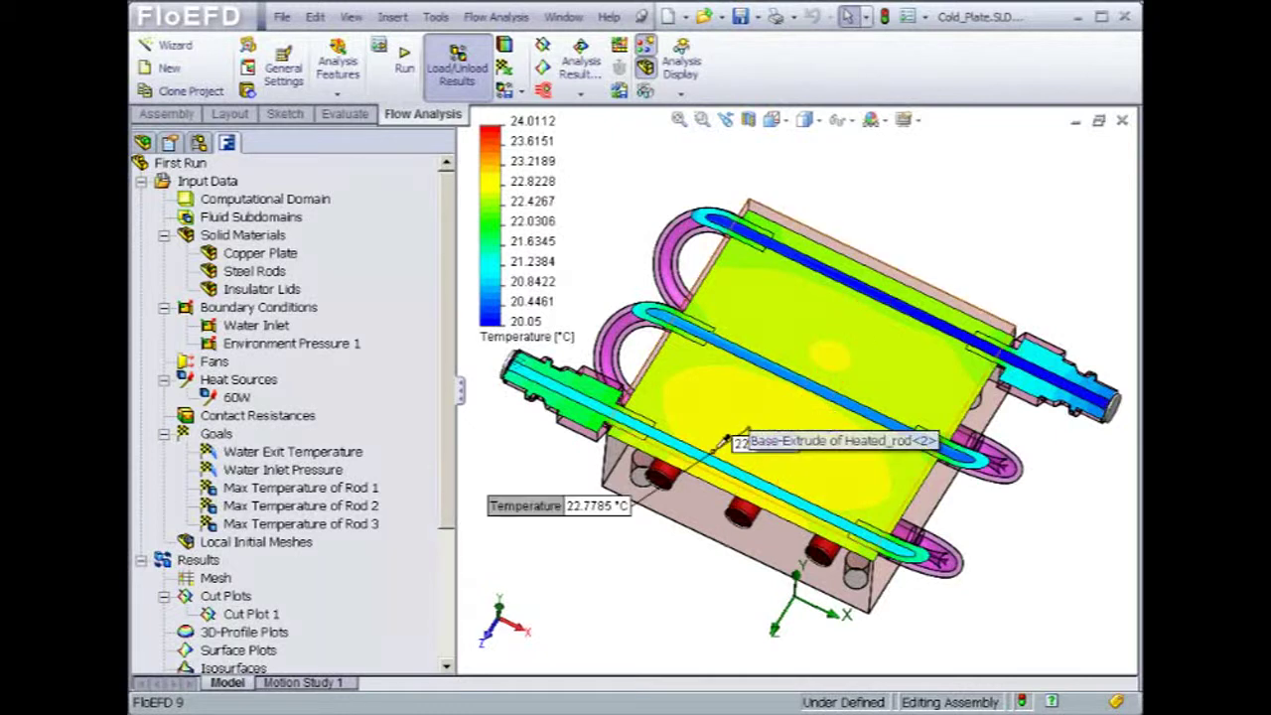
{"action": "left_click", "coordinate": [832, 350]}
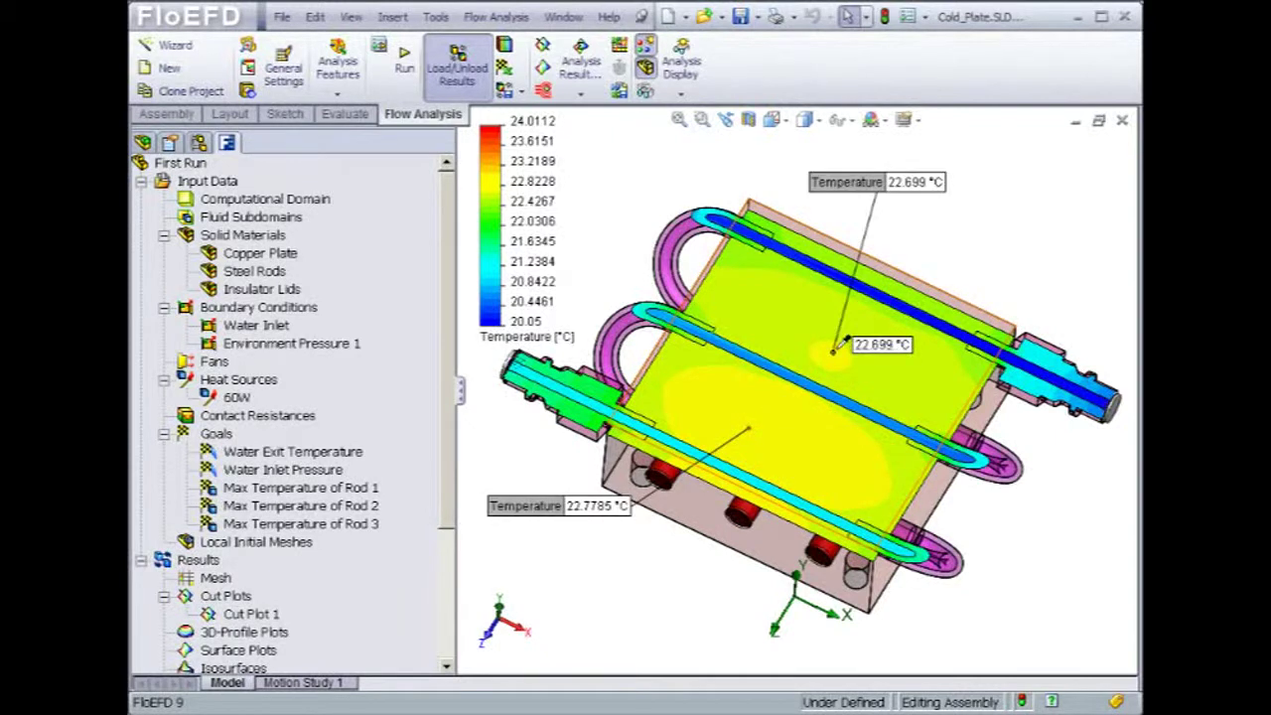
{"action": "left_click", "coordinate": [555, 384]}
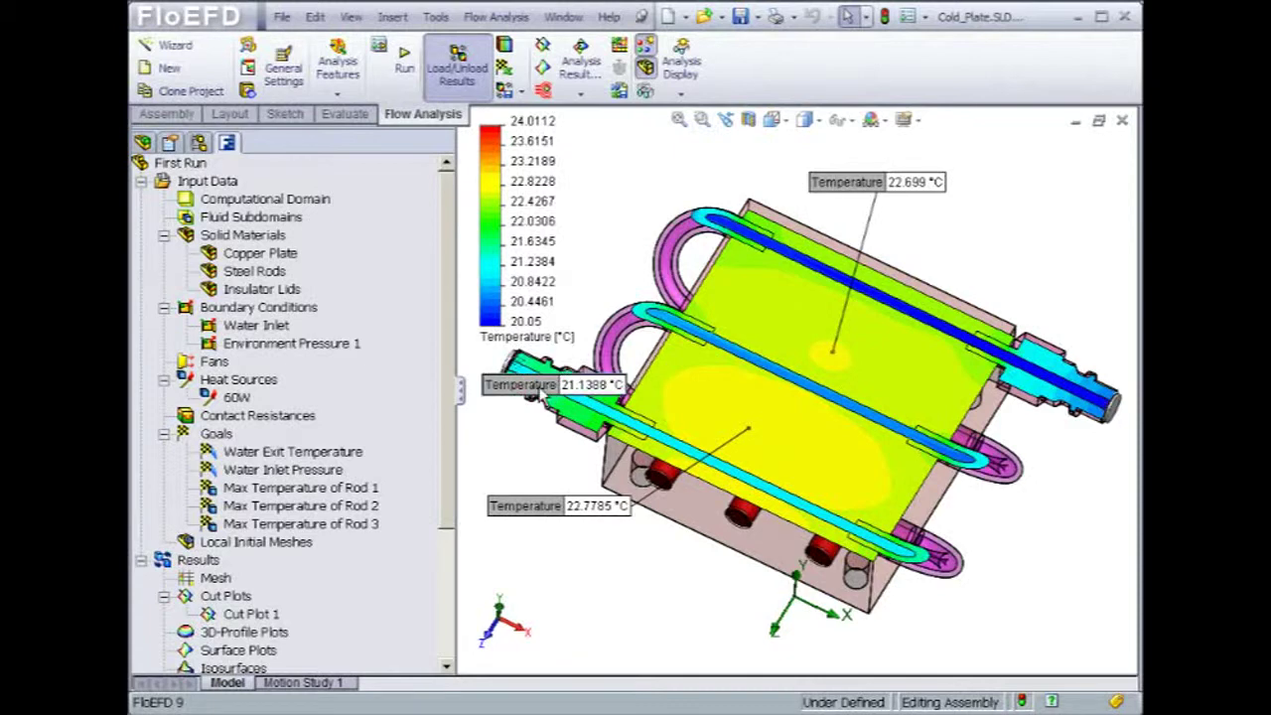
{"action": "left_click_drag", "start_coordinate": [507, 389], "coordinate": [502, 475]}
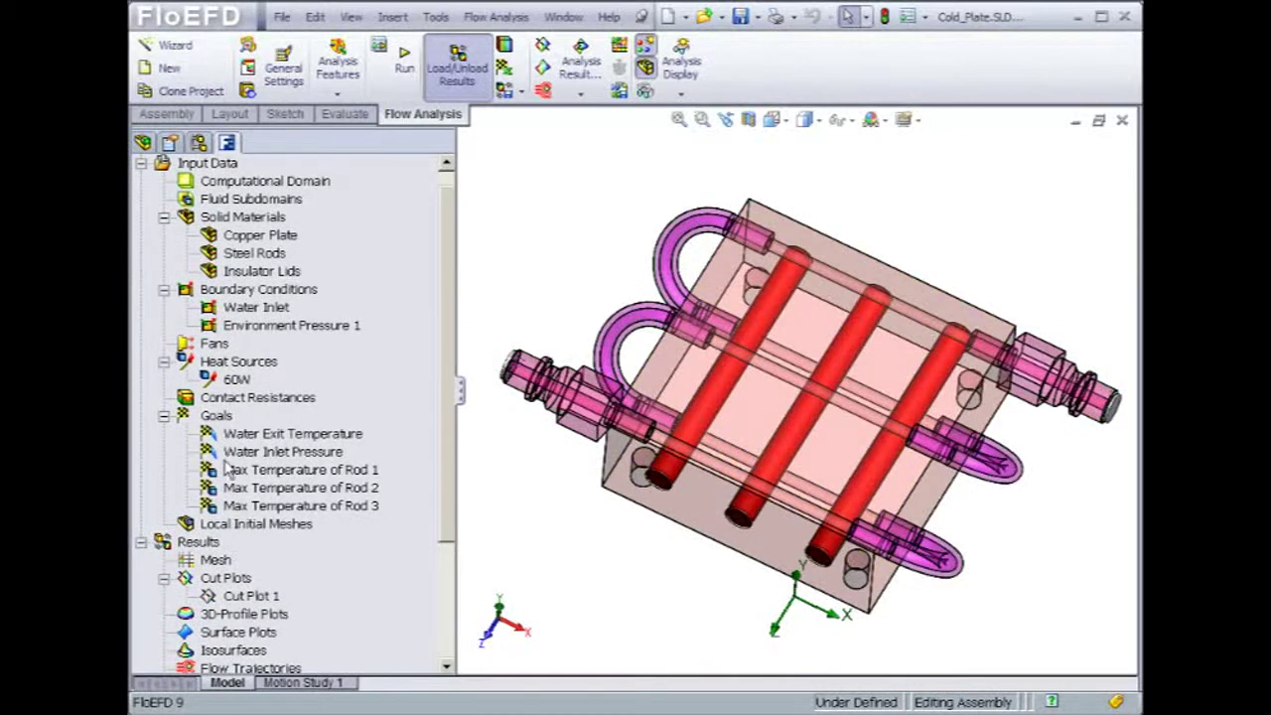
- Create Surface Plot 1, a pressure surface plot using all faces of the model
{"action": "right_click", "coordinate": [230, 636]}
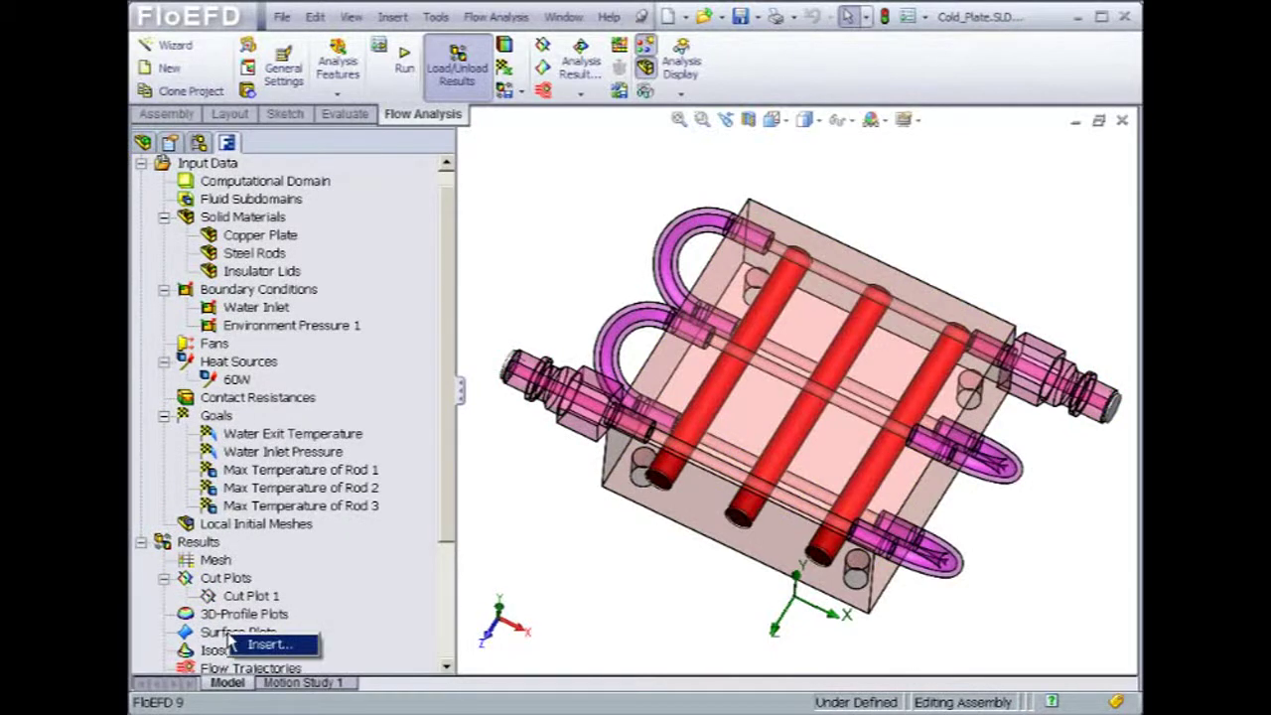
{"action": "left_click", "coordinate": [266, 646]}
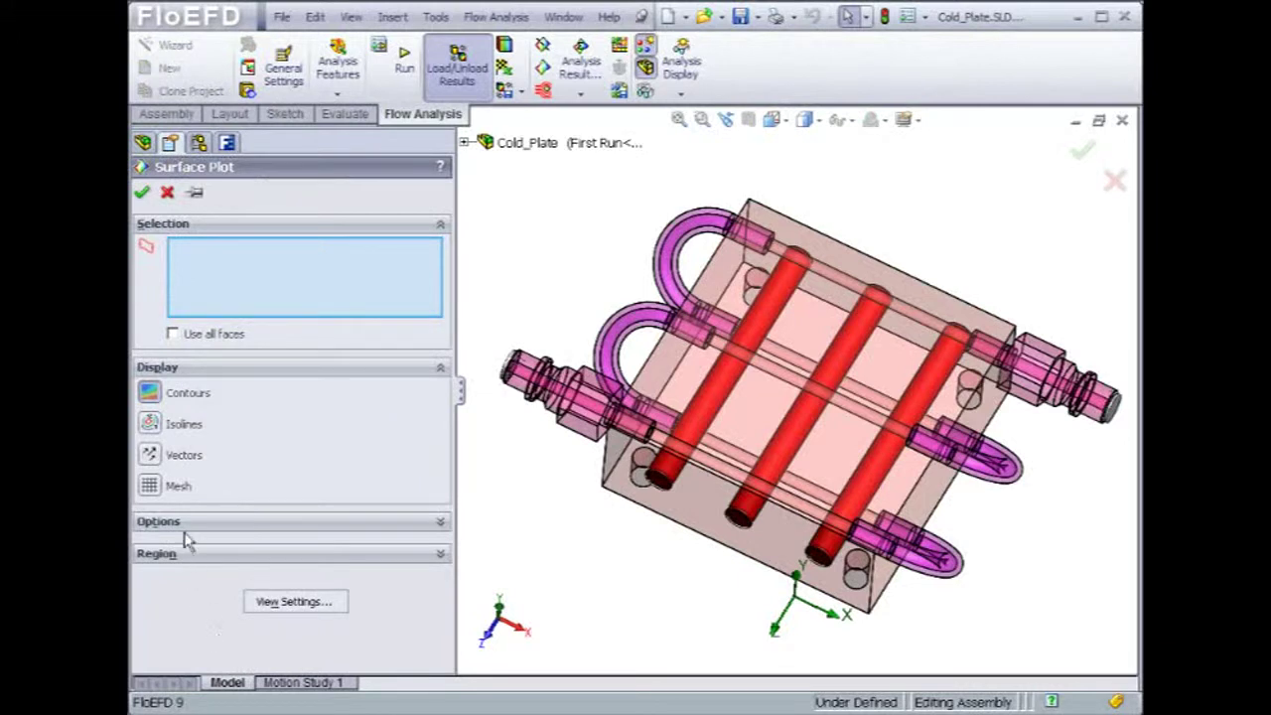
{"action": "left_click", "coordinate": [173, 335]}
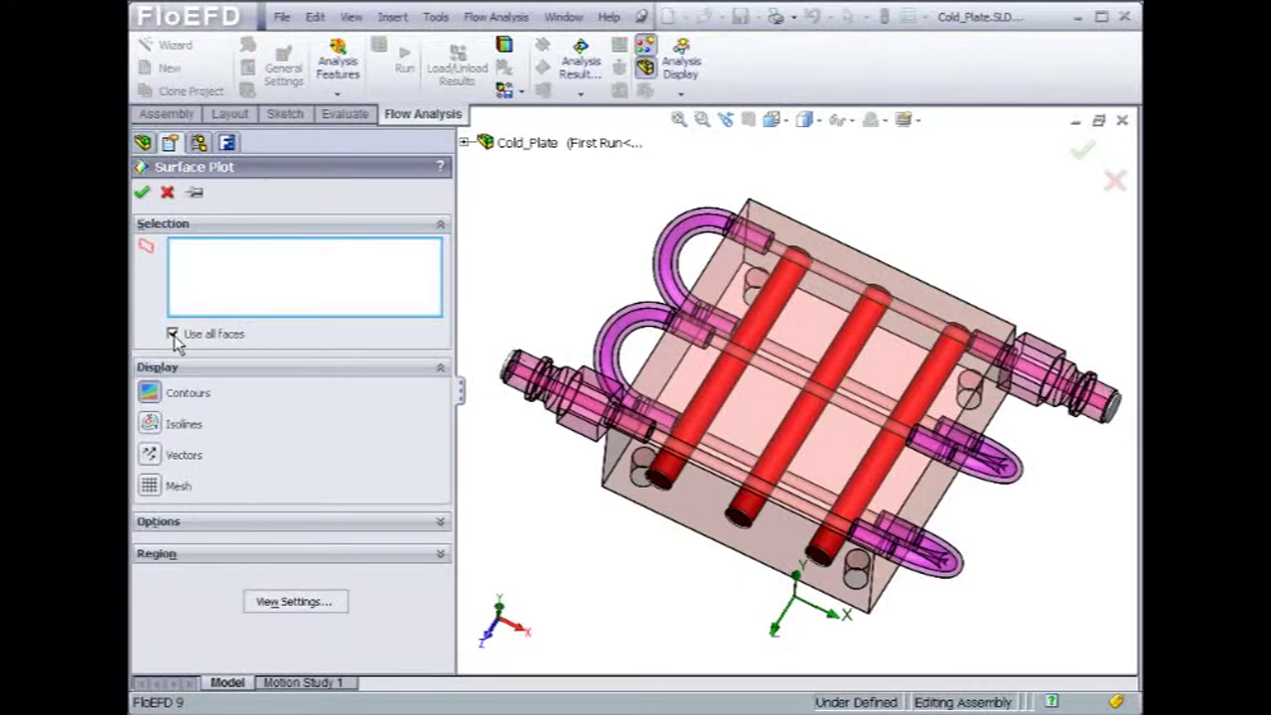
{"action": "left_click", "coordinate": [142, 192]}
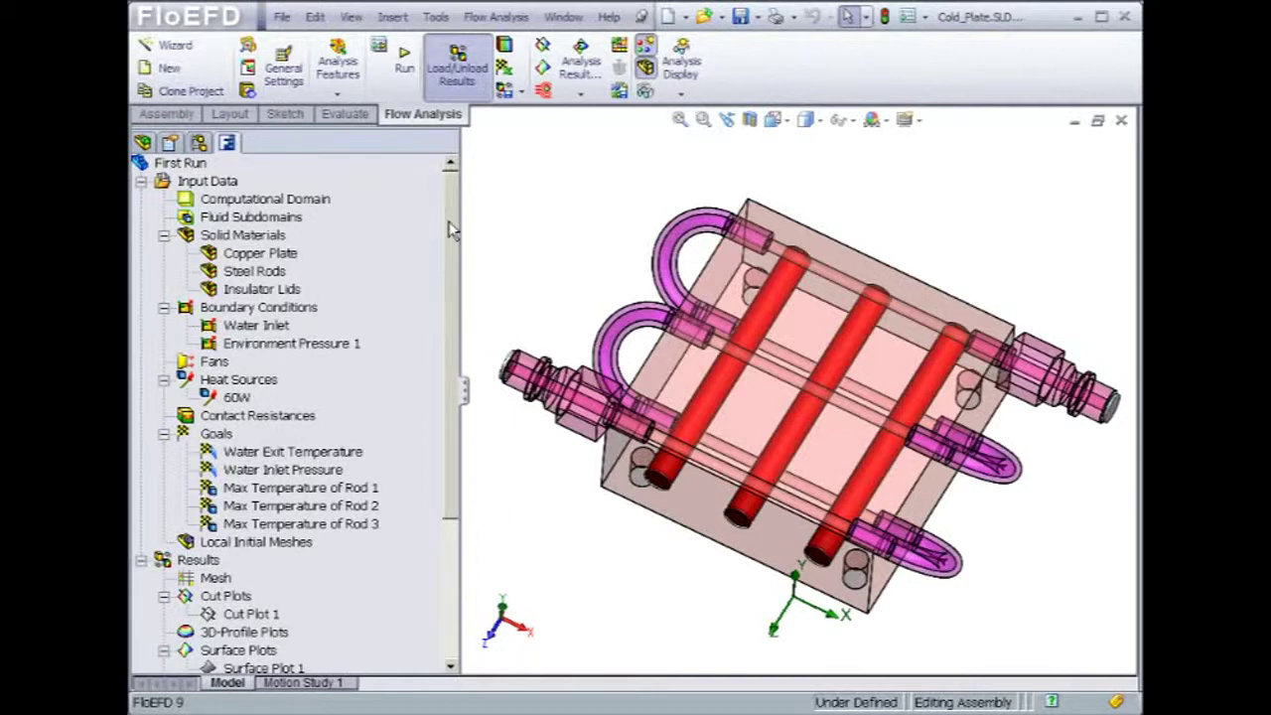
- Start a flow trajectories plot with 20 trajectories drawn as arrows
{"action": "scroll", "coordinate": [452, 246], "scroll_direction": "down", "scroll_amount": 2}
{"action": "left_click_drag", "start_coordinate": [452, 246], "coordinate": [452, 305]}
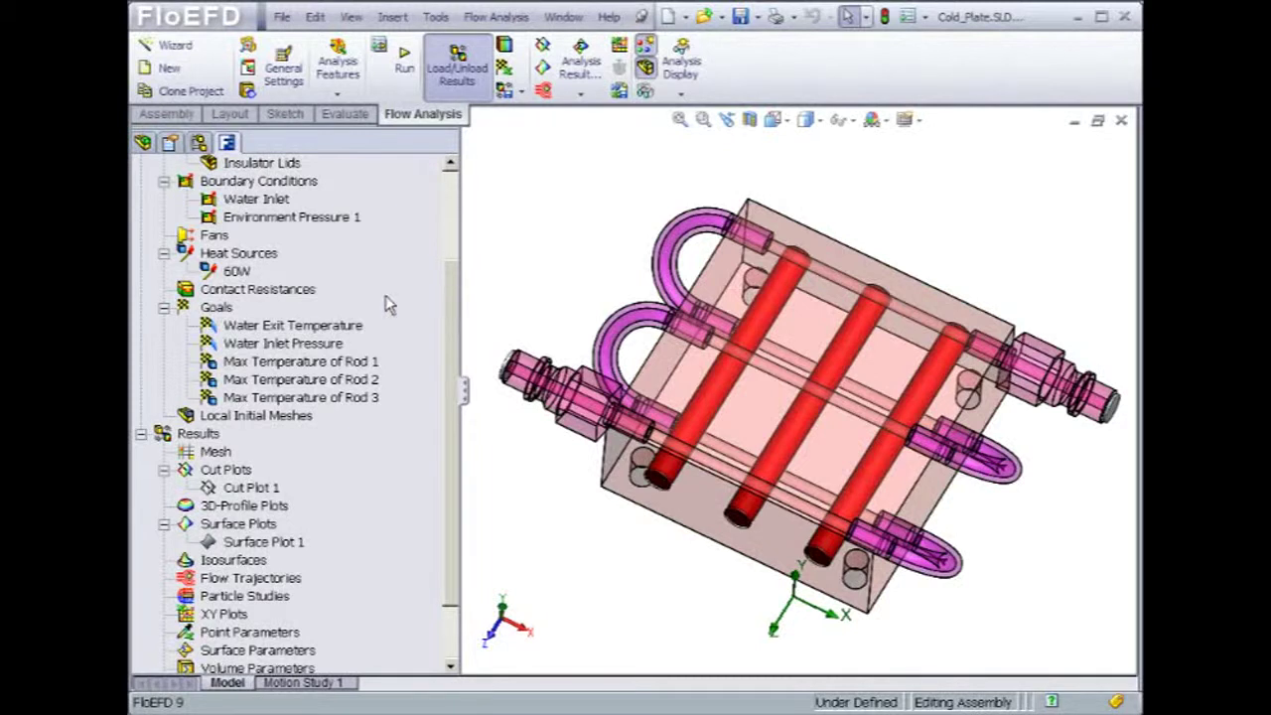
{"action": "left_click", "coordinate": [257, 199]}
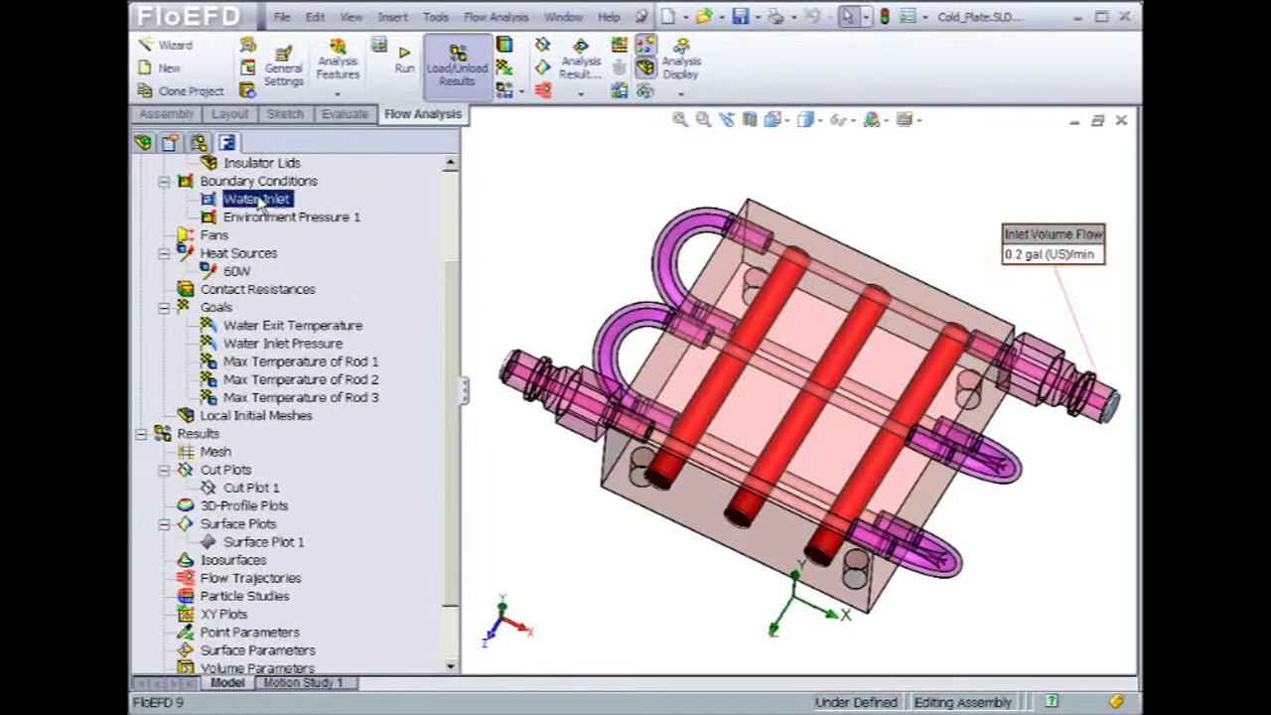
{"action": "right_click", "coordinate": [266, 585]}
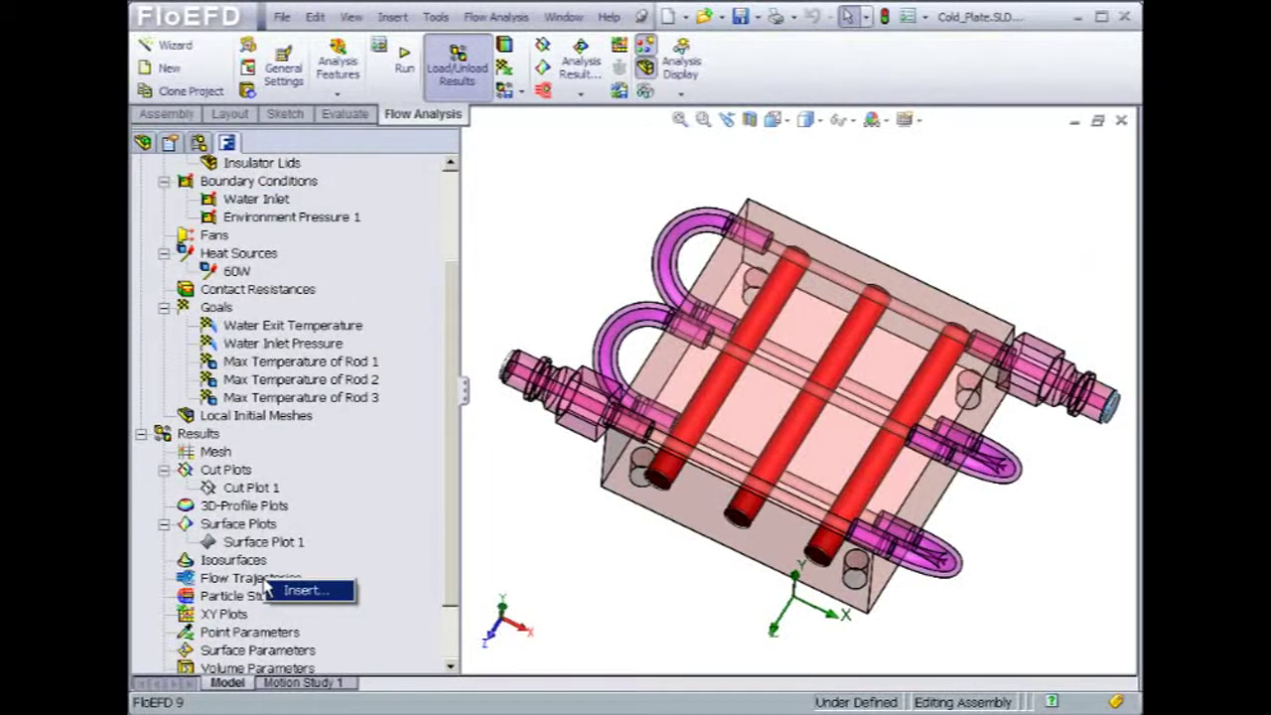
{"action": "left_click", "coordinate": [298, 591]}
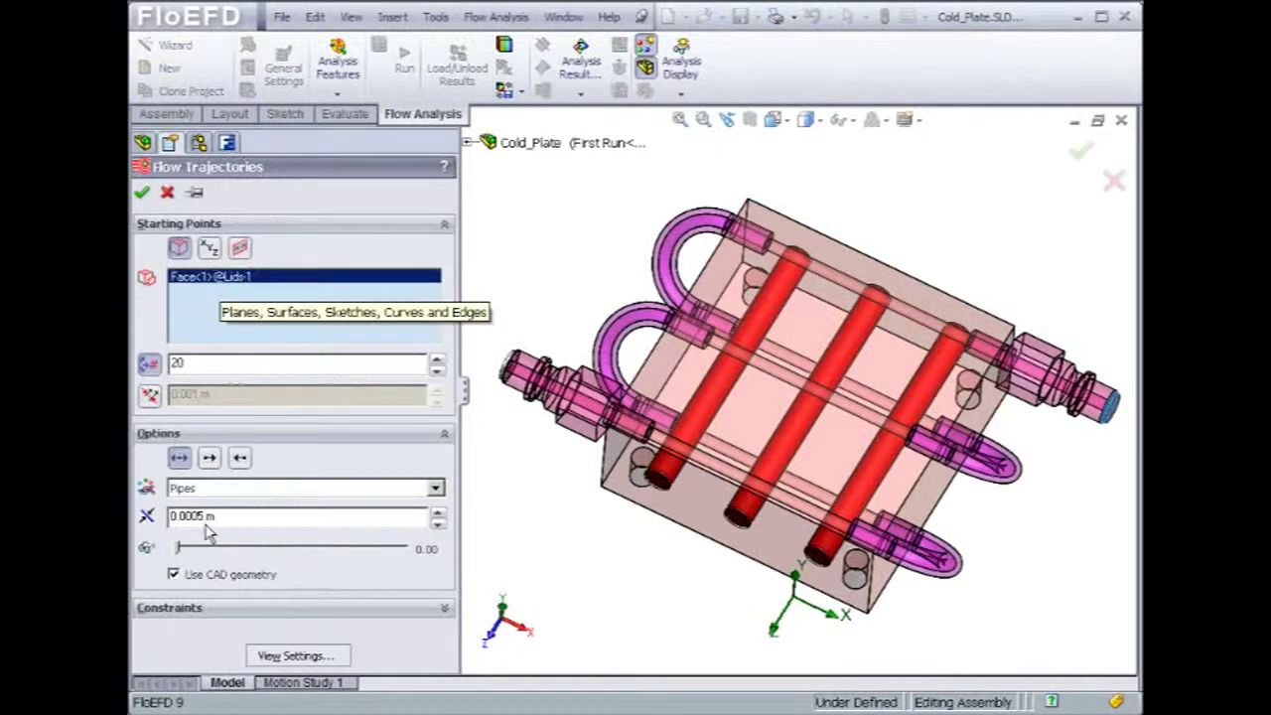
{"action": "double_click", "coordinate": [189, 367]}
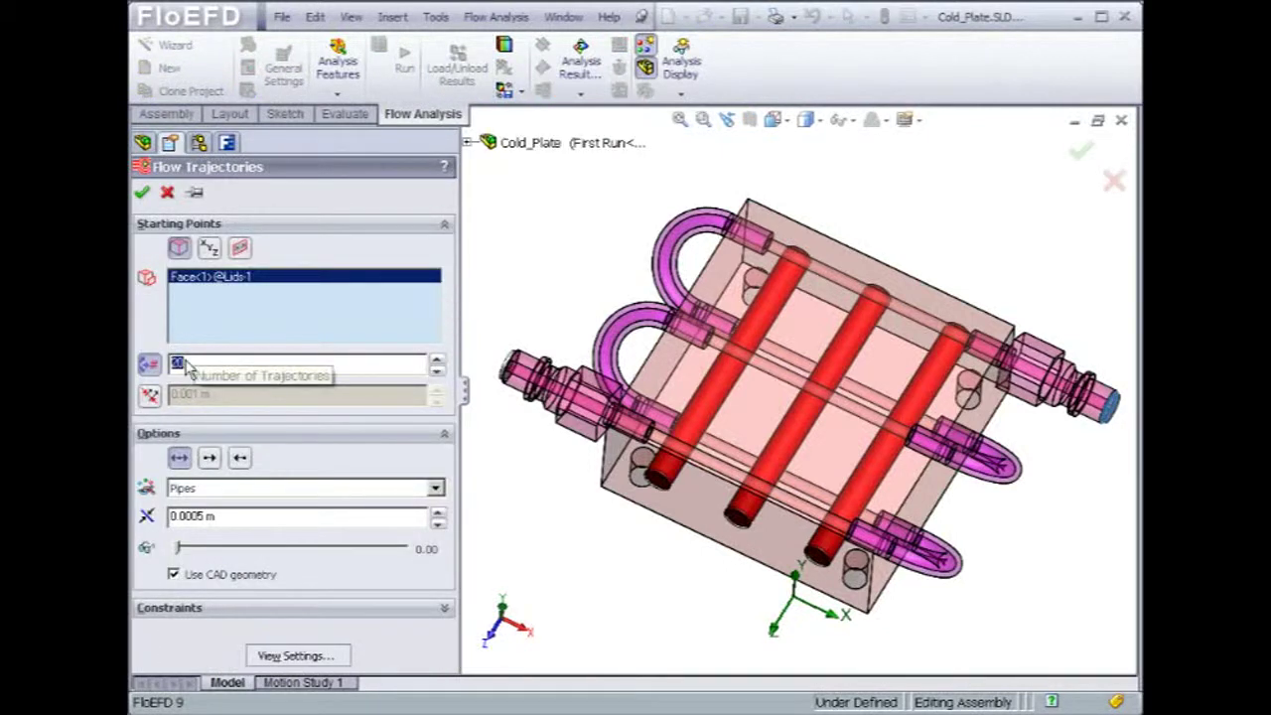
{"action": "left_click", "coordinate": [434, 491]}
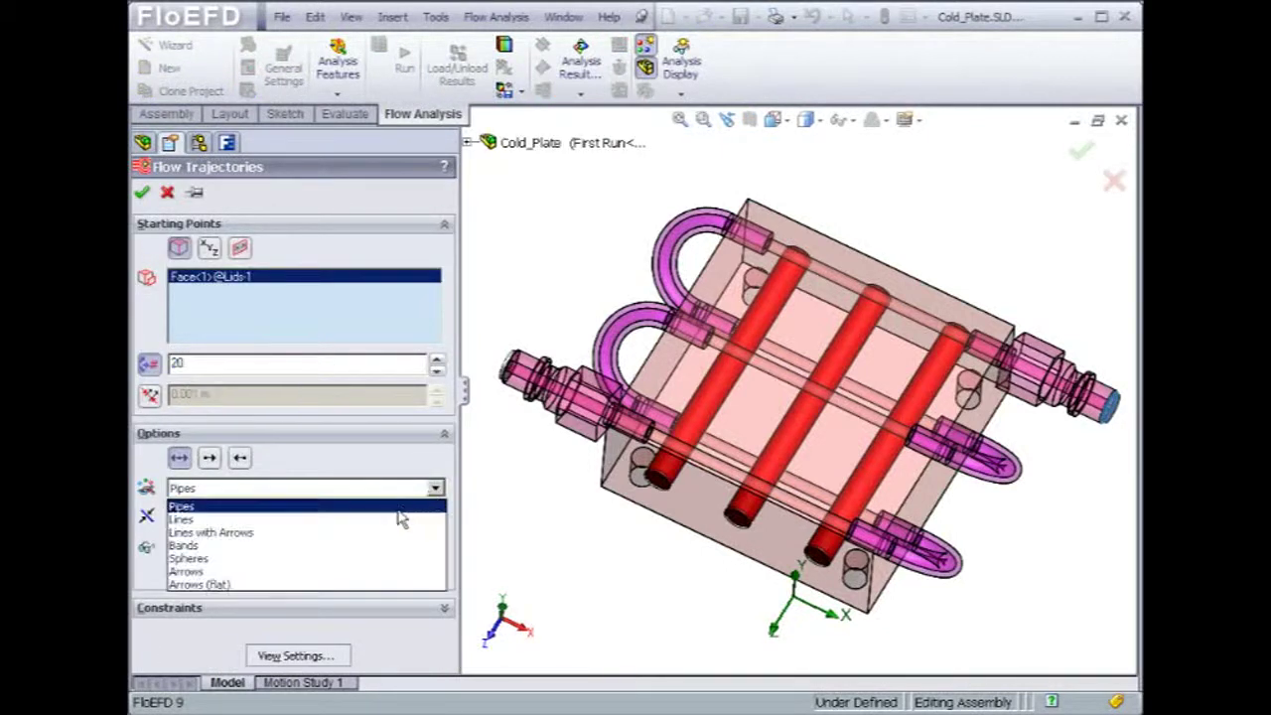
{"action": "left_click", "coordinate": [390, 574]}
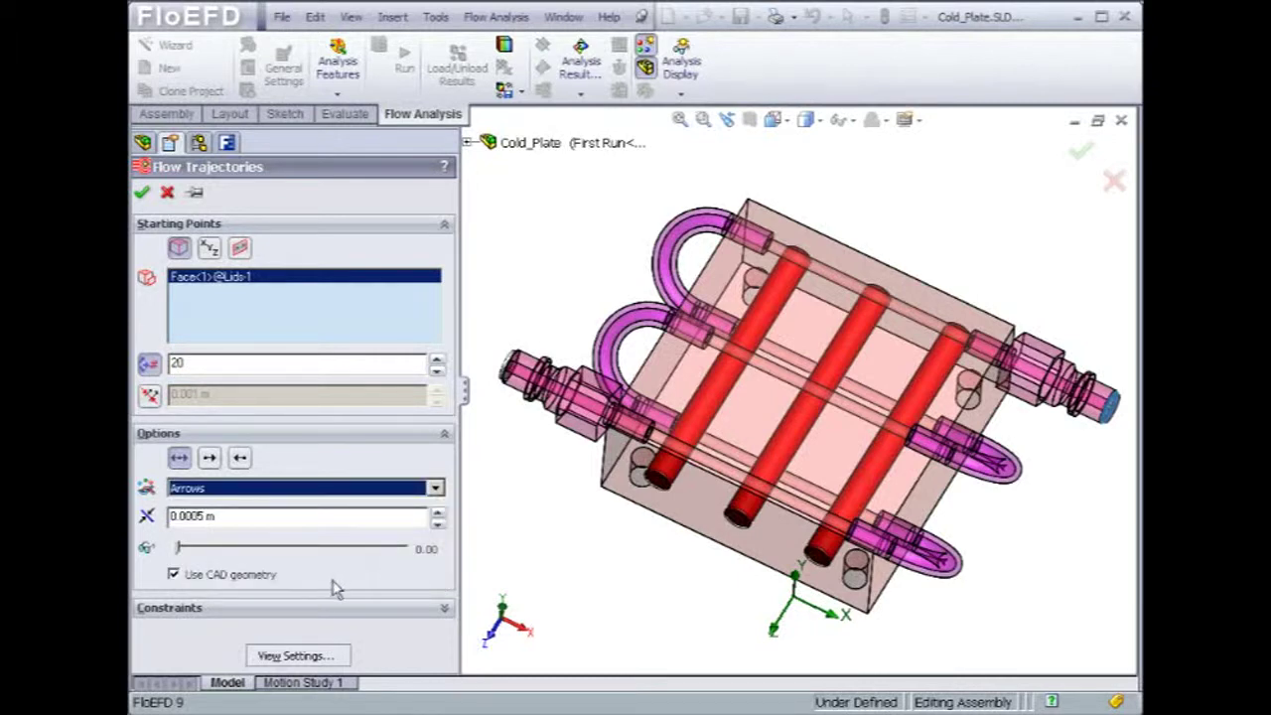
- Colour the trajectories by Fluid Temperature and create the plot
{"action": "left_click", "coordinate": [306, 655]}
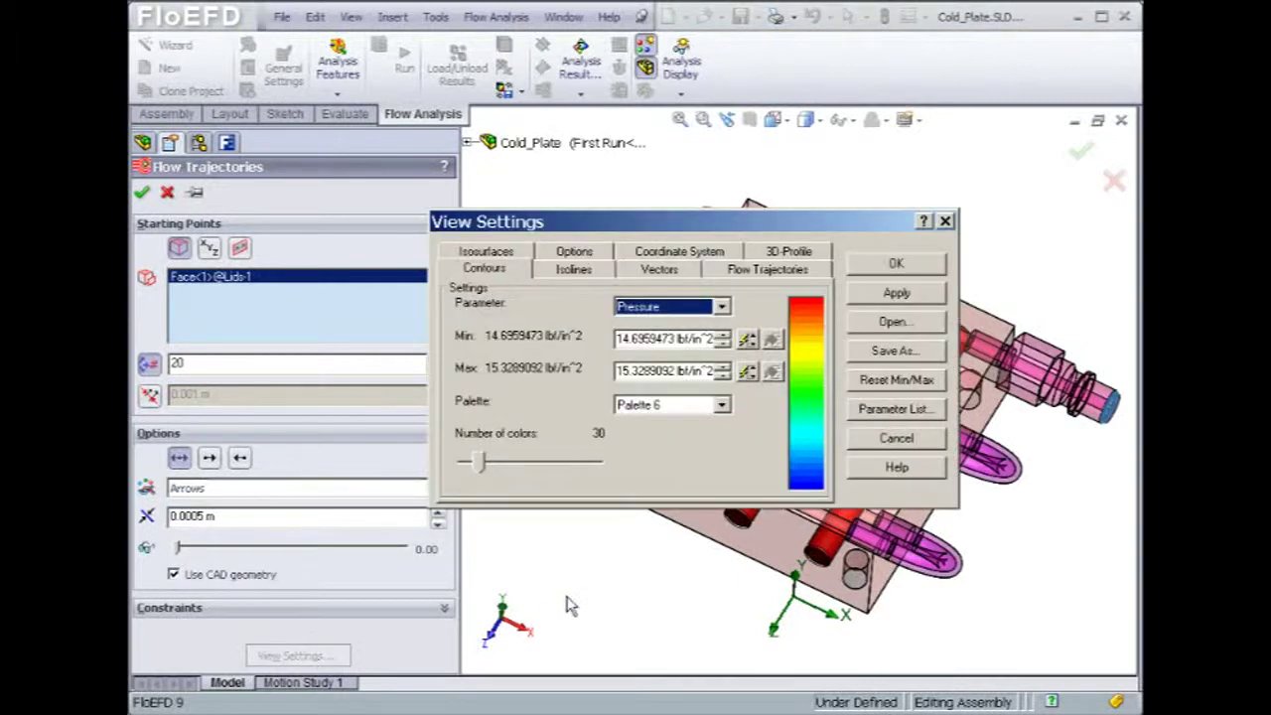
{"action": "left_click", "coordinate": [722, 306]}
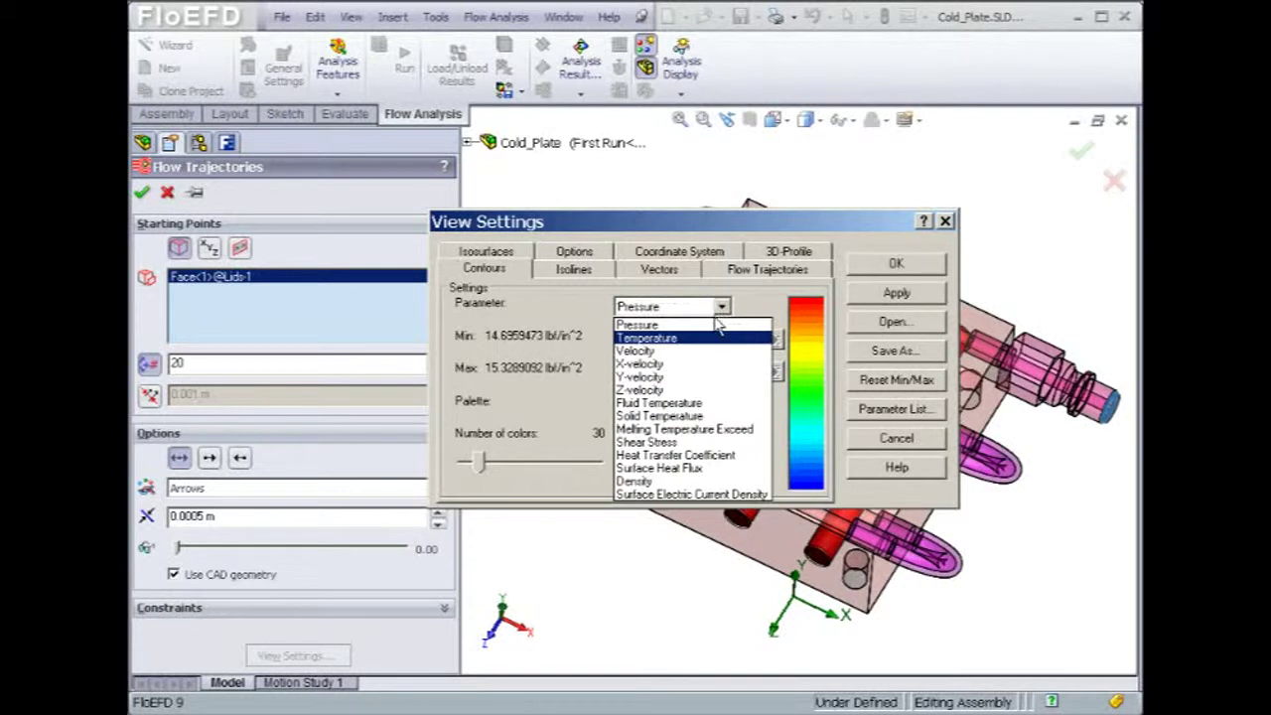
{"action": "left_click", "coordinate": [709, 403]}
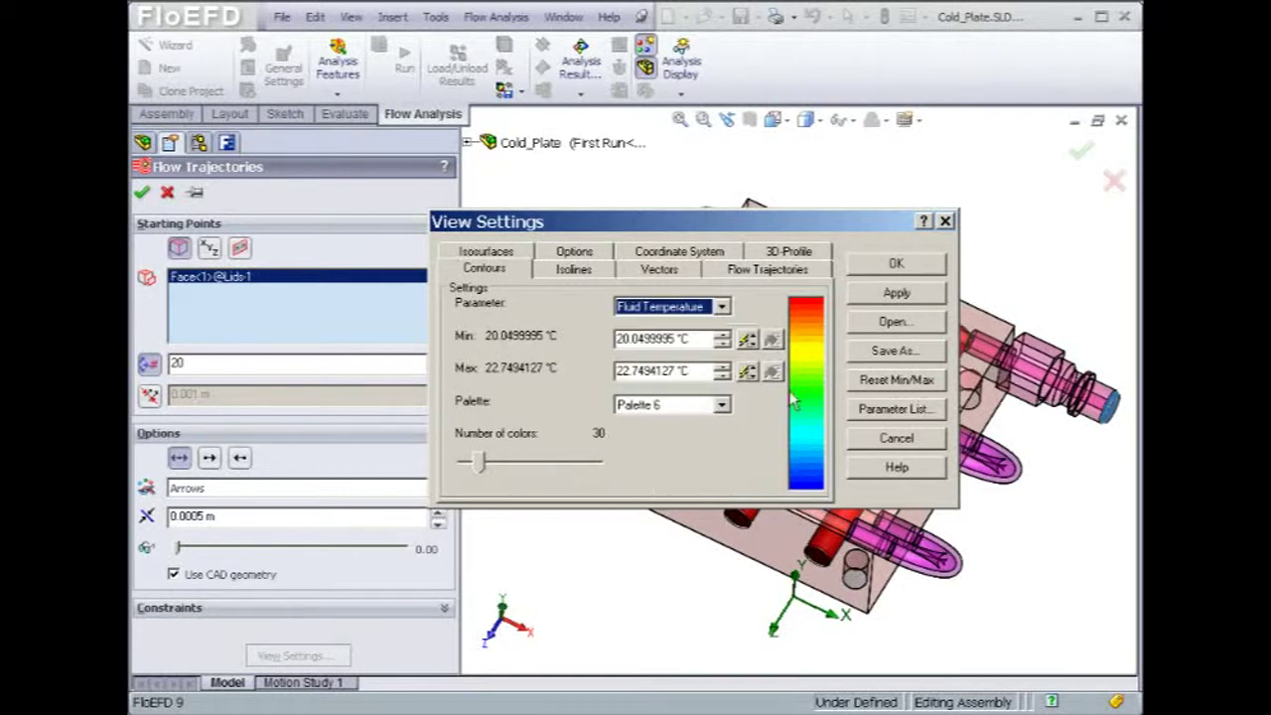
{"action": "left_click", "coordinate": [867, 264]}
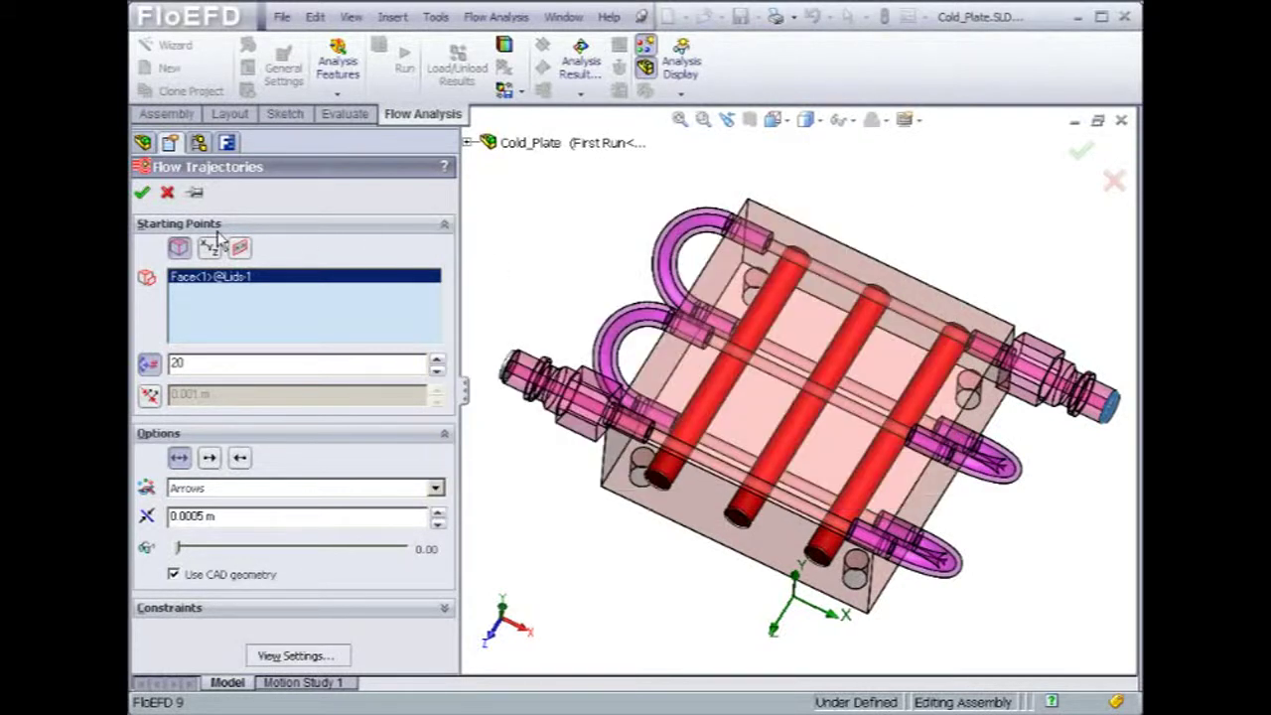
{"action": "left_click", "coordinate": [142, 195]}
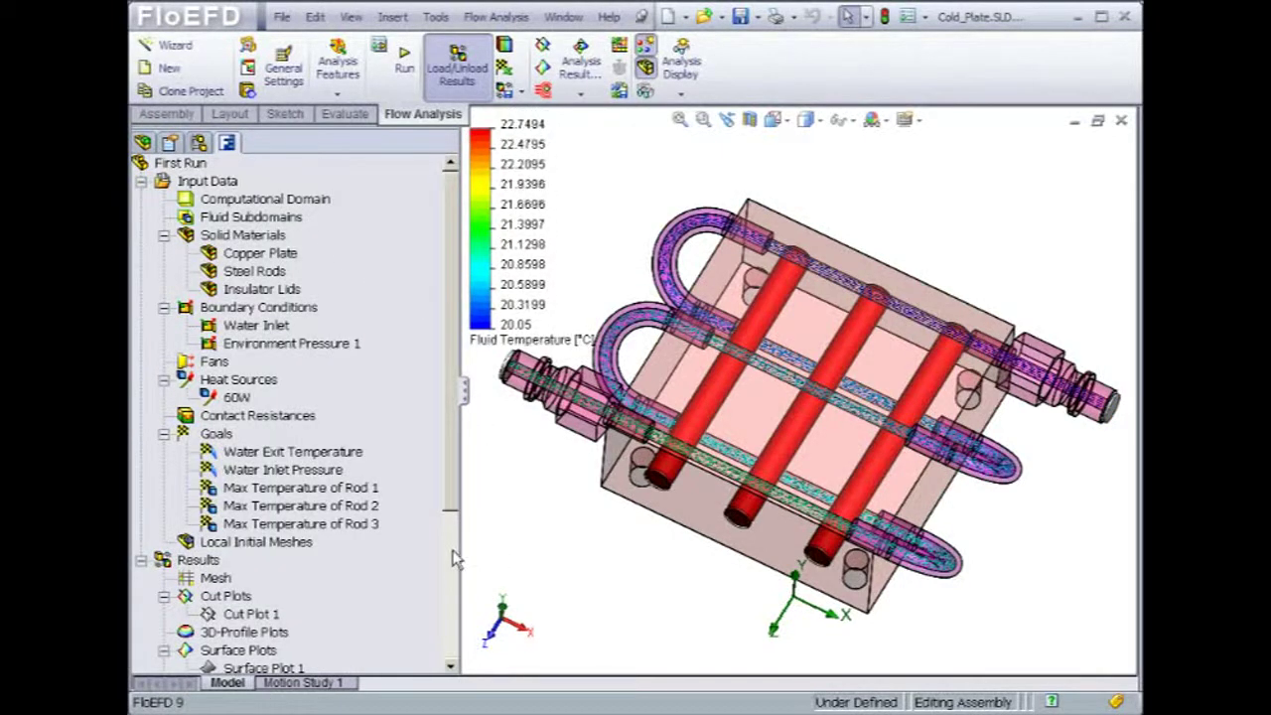
- Zoom, pan and orbit to inspect the trajectory arrows at the U-bend and inlet fitting
{"action": "left_click_drag", "start_coordinate": [455, 510], "coordinate": [446, 623]}
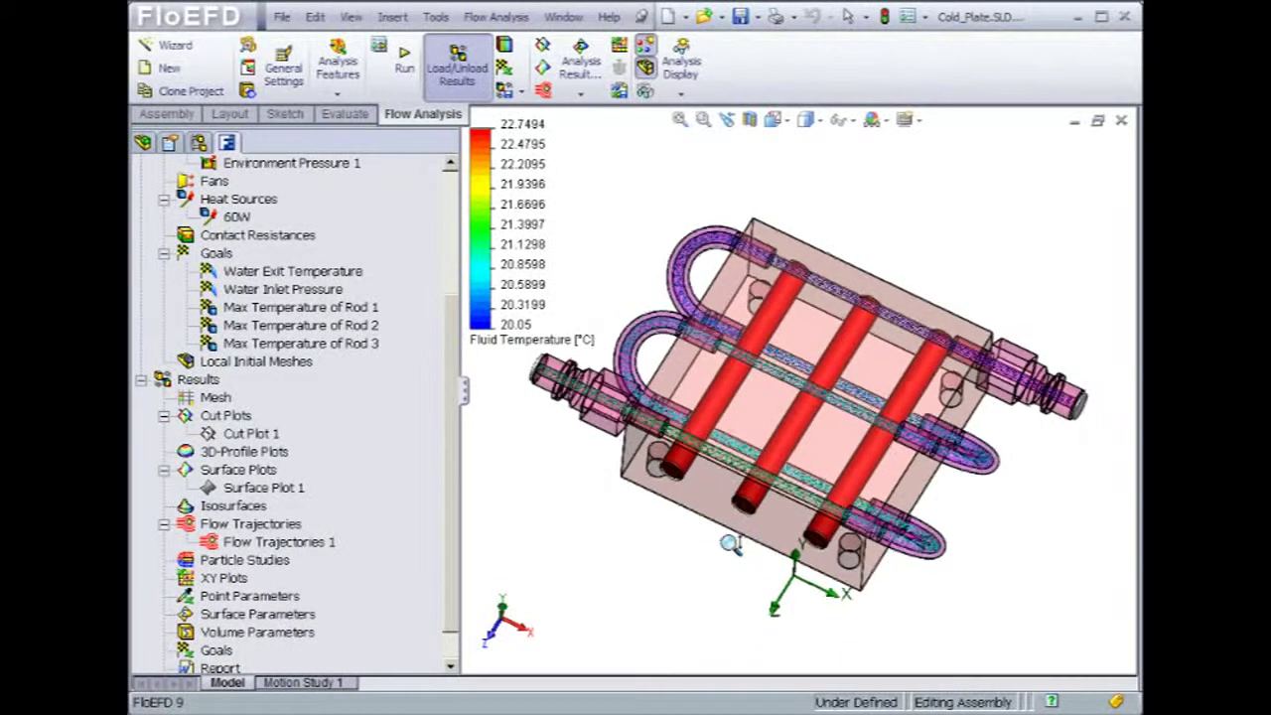
{"action": "scroll", "coordinate": [727, 546], "scroll_direction": "up", "scroll_amount": 2}
{"action": "scroll", "coordinate": [744, 562], "scroll_direction": "down", "scroll_amount": 4}
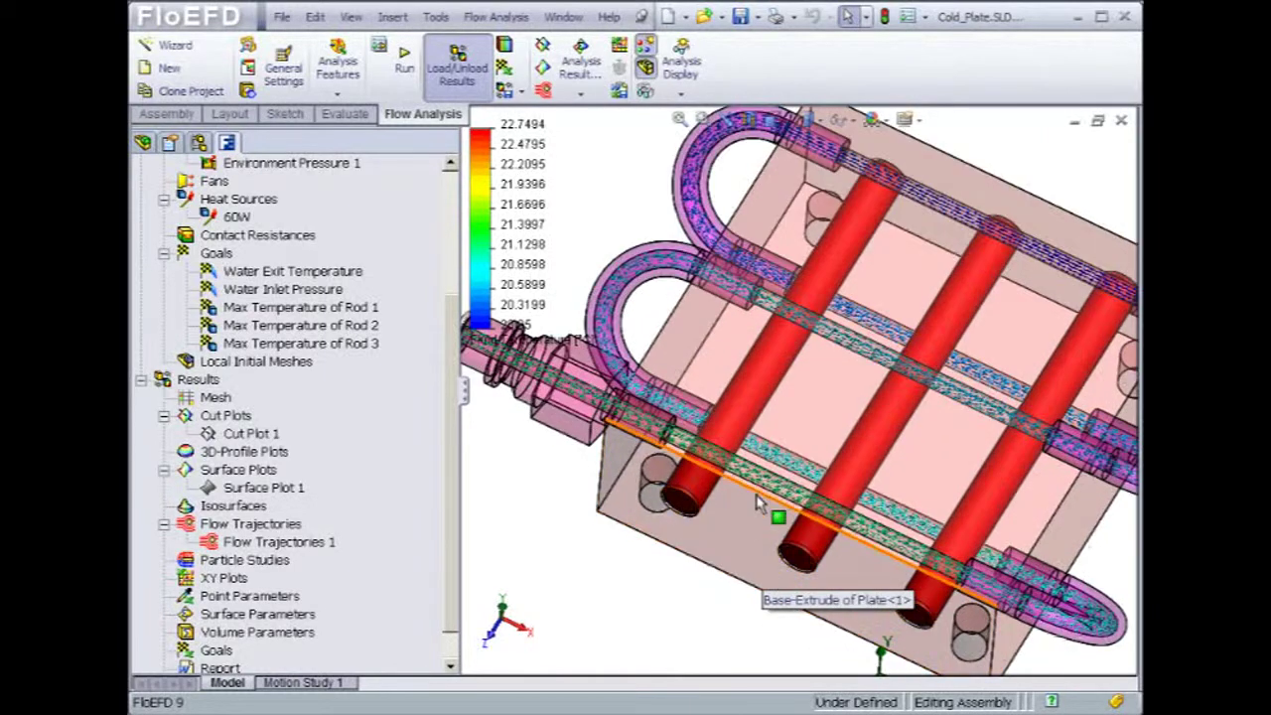
{"action": "middle_click_drag", "start_coordinate": [767, 509], "coordinate": [840, 589], "text": "ctrl"}
{"action": "scroll", "coordinate": [800, 516], "scroll_direction": "down", "scroll_amount": 4}
{"action": "middle_click_drag", "start_coordinate": [787, 490], "coordinate": [860, 494]}
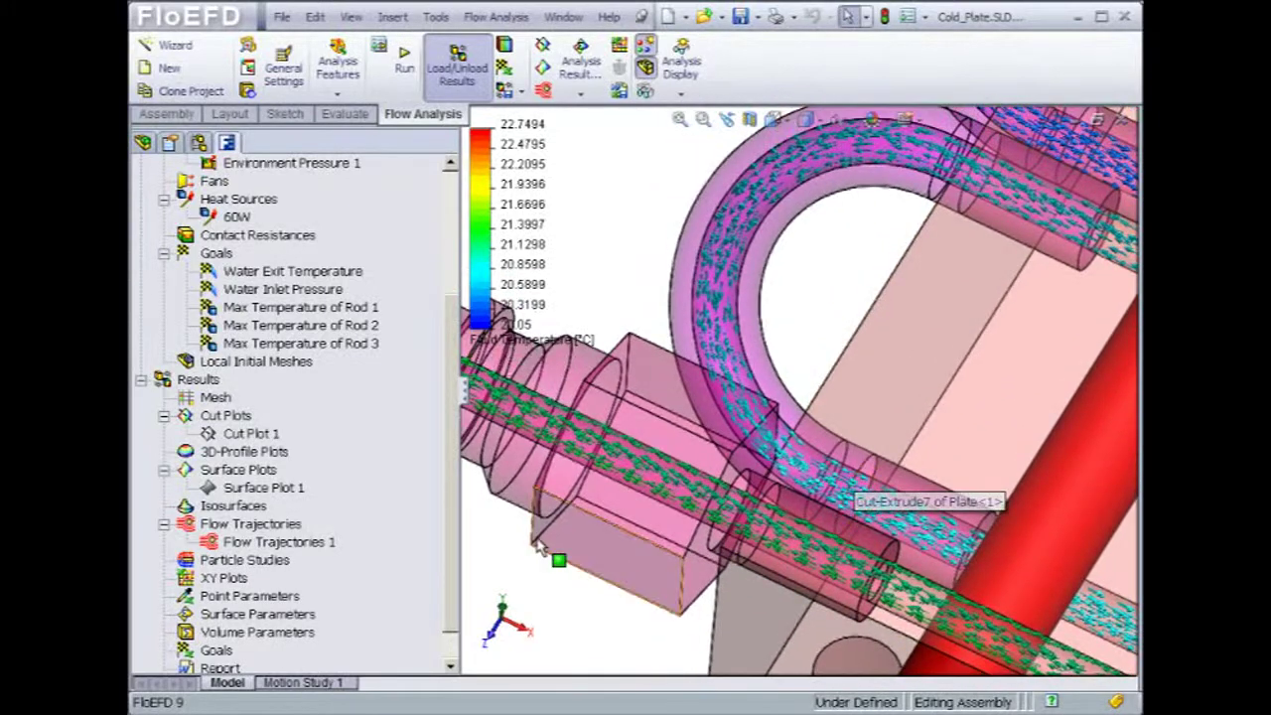
{"action": "right_click", "coordinate": [326, 553]}
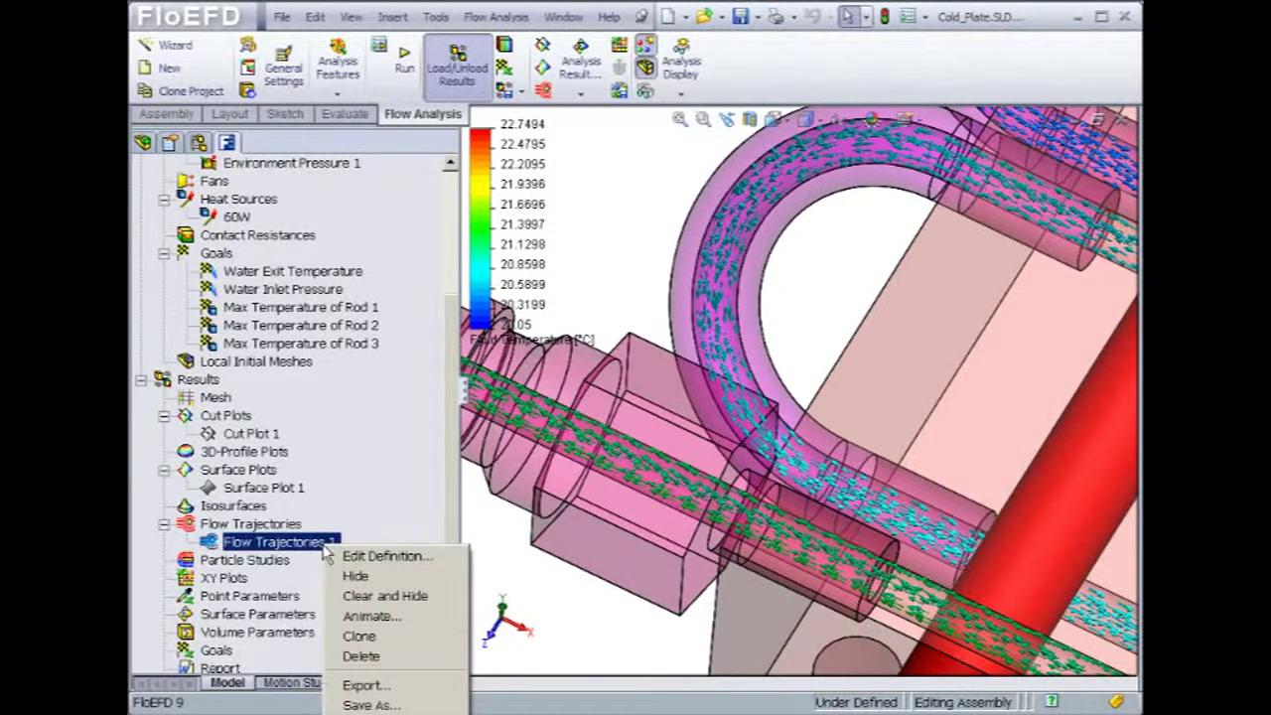
{"action": "left_click", "coordinate": [350, 616]}
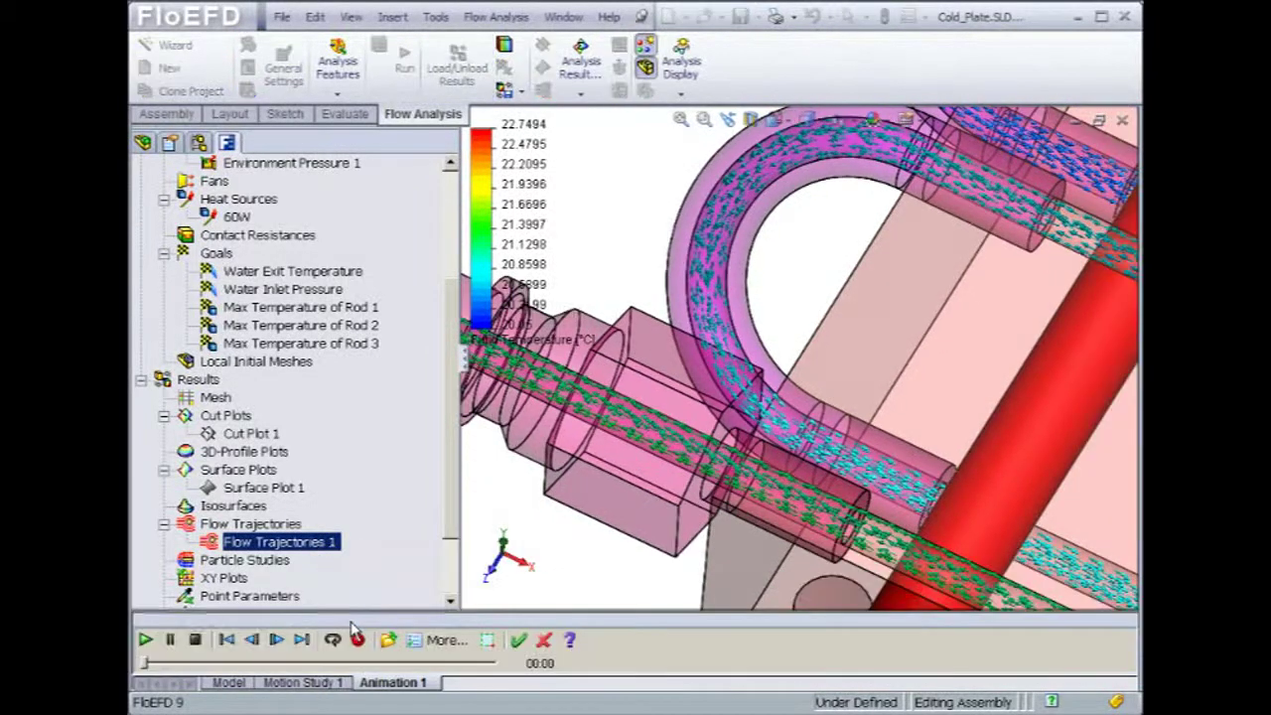
{"action": "left_click", "coordinate": [146, 641]}
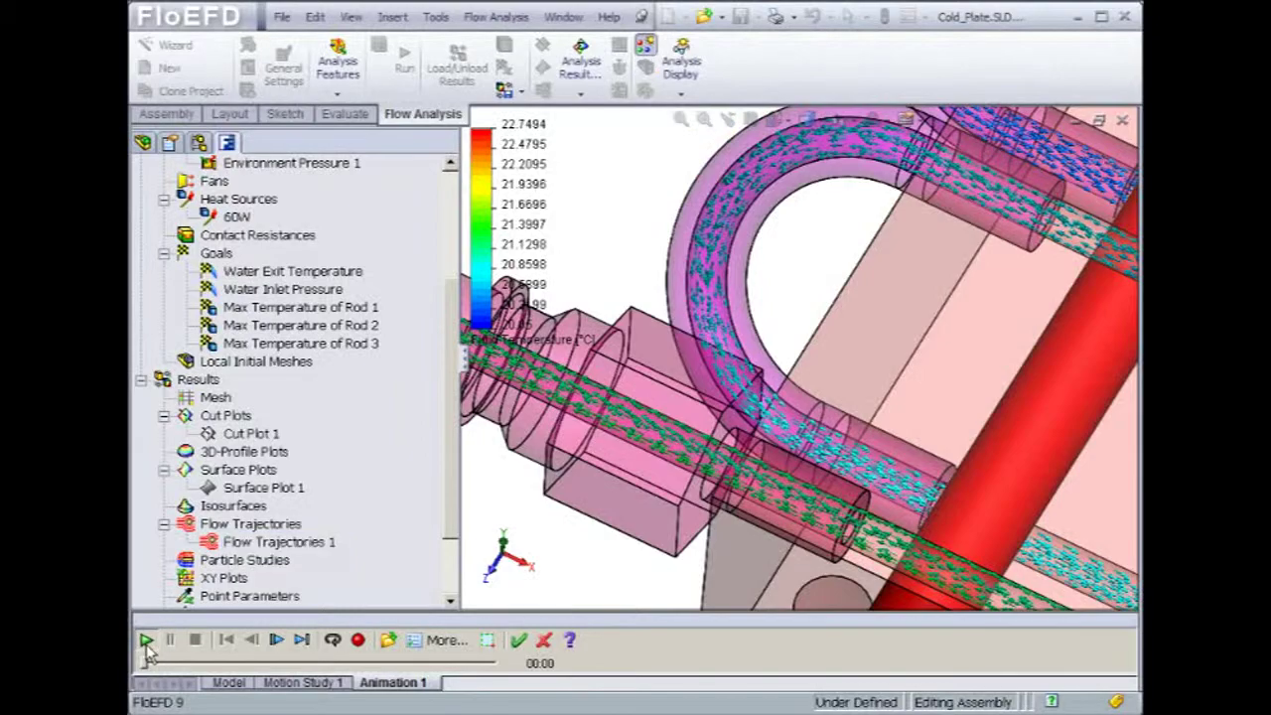
{"action": "left_click", "coordinate": [146, 641]}
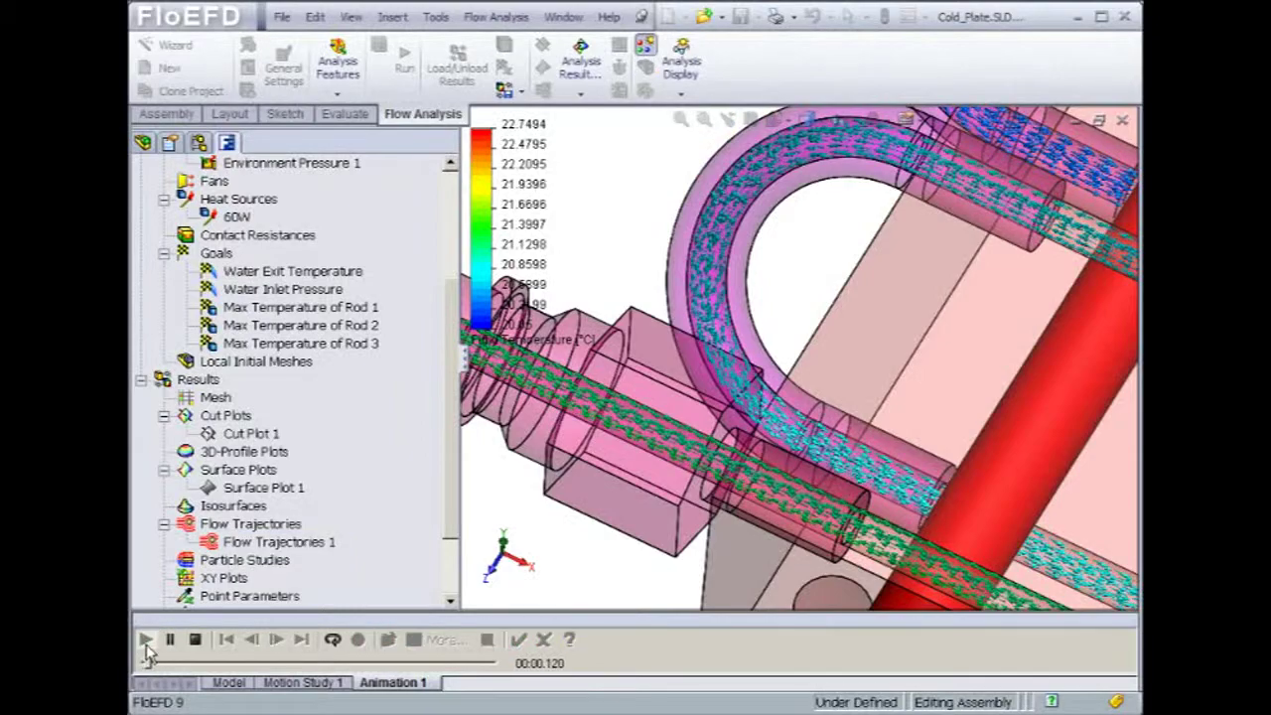
{"action": "left_click", "coordinate": [196, 641]}
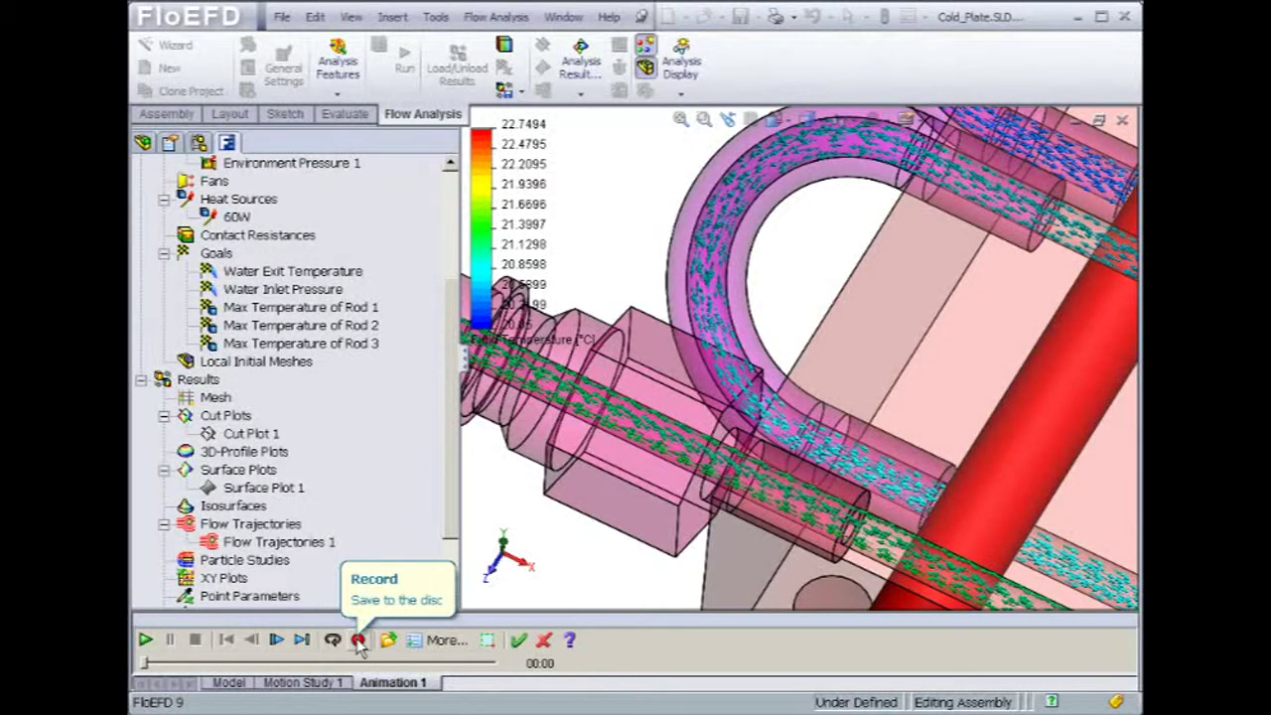
{"action": "left_click", "coordinate": [543, 641]}
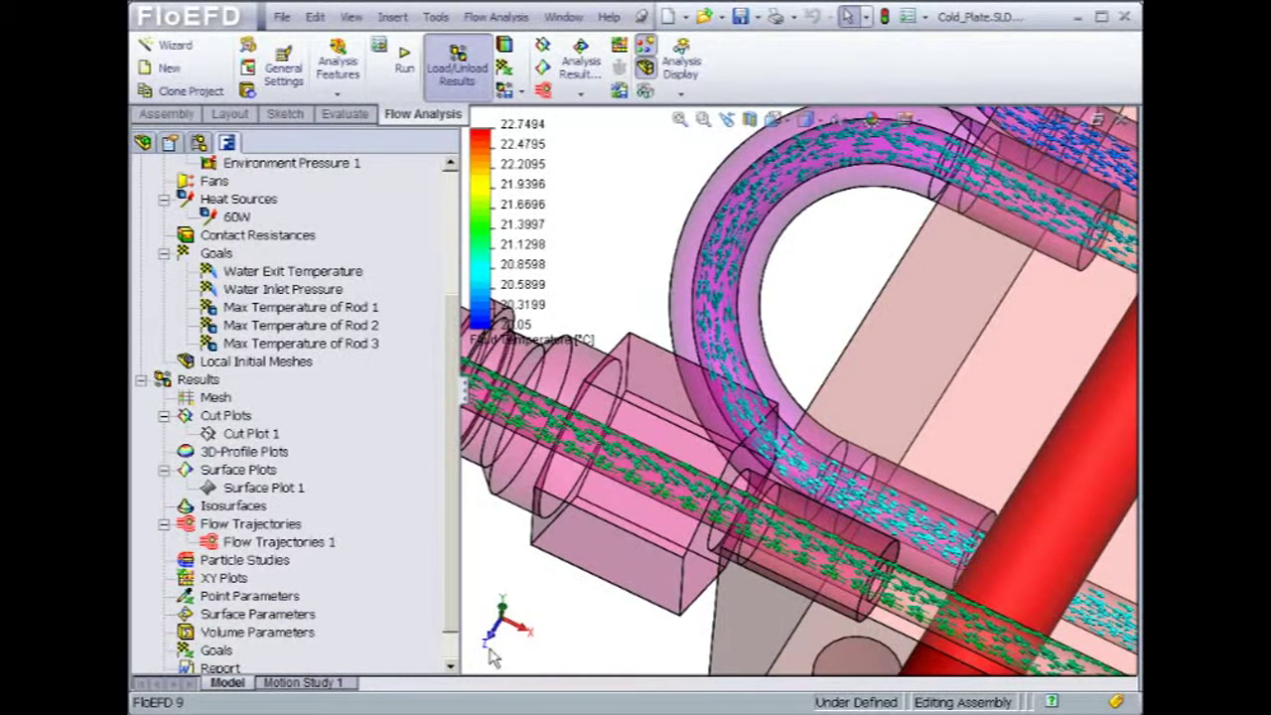
- Evaluate volume parameters for one heated rod and view its local min, max and average values
{"action": "right_click", "coordinate": [270, 635]}
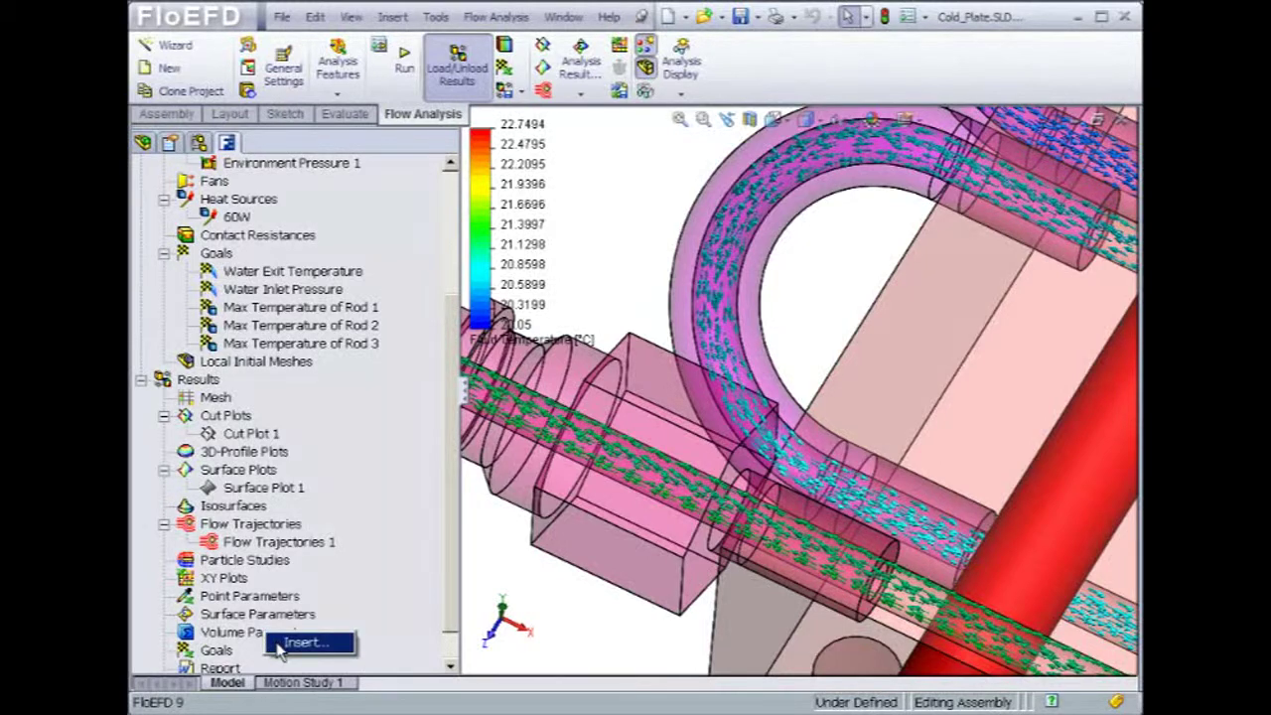
{"action": "left_click", "coordinate": [298, 642]}
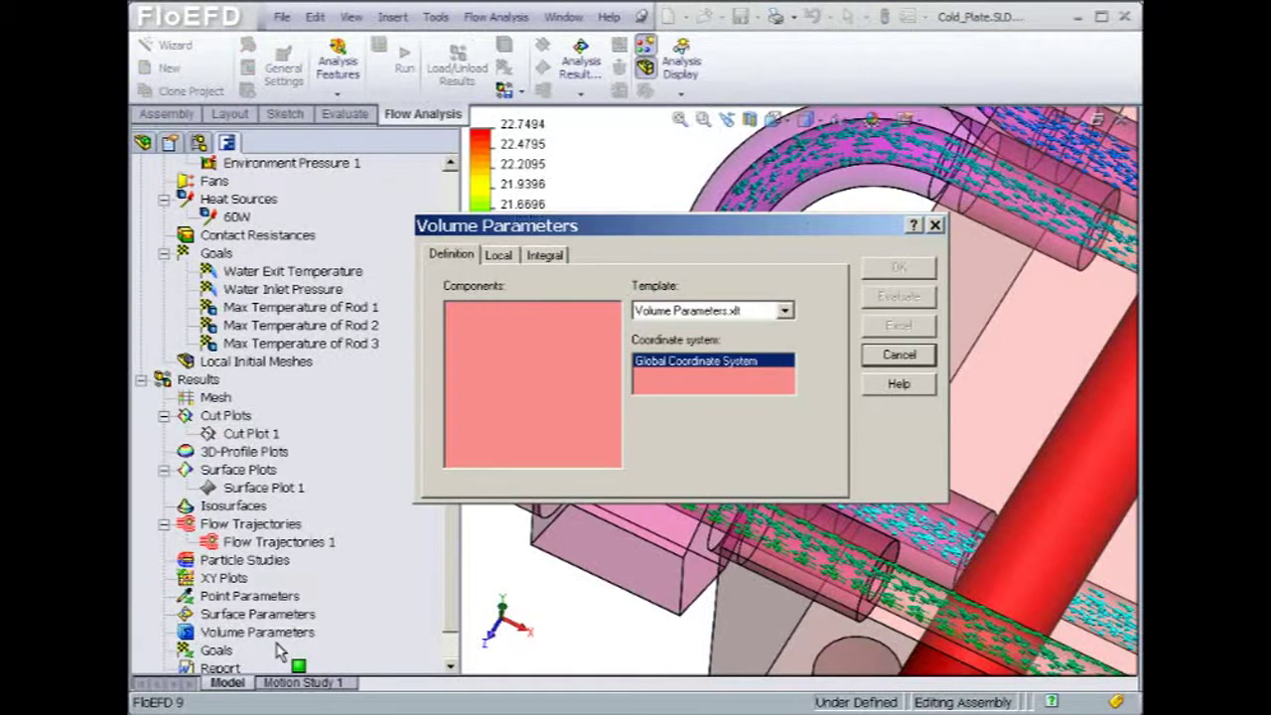
{"action": "left_click", "coordinate": [1085, 518]}
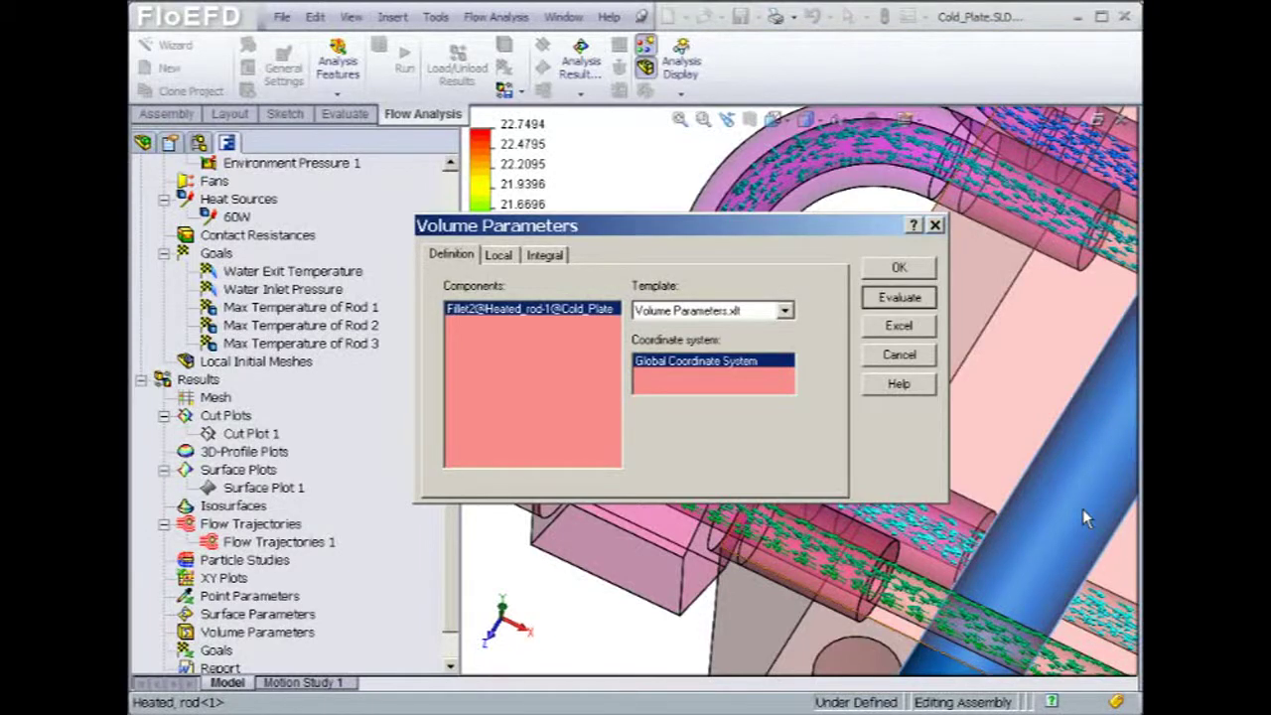
{"action": "left_click", "coordinate": [894, 300]}
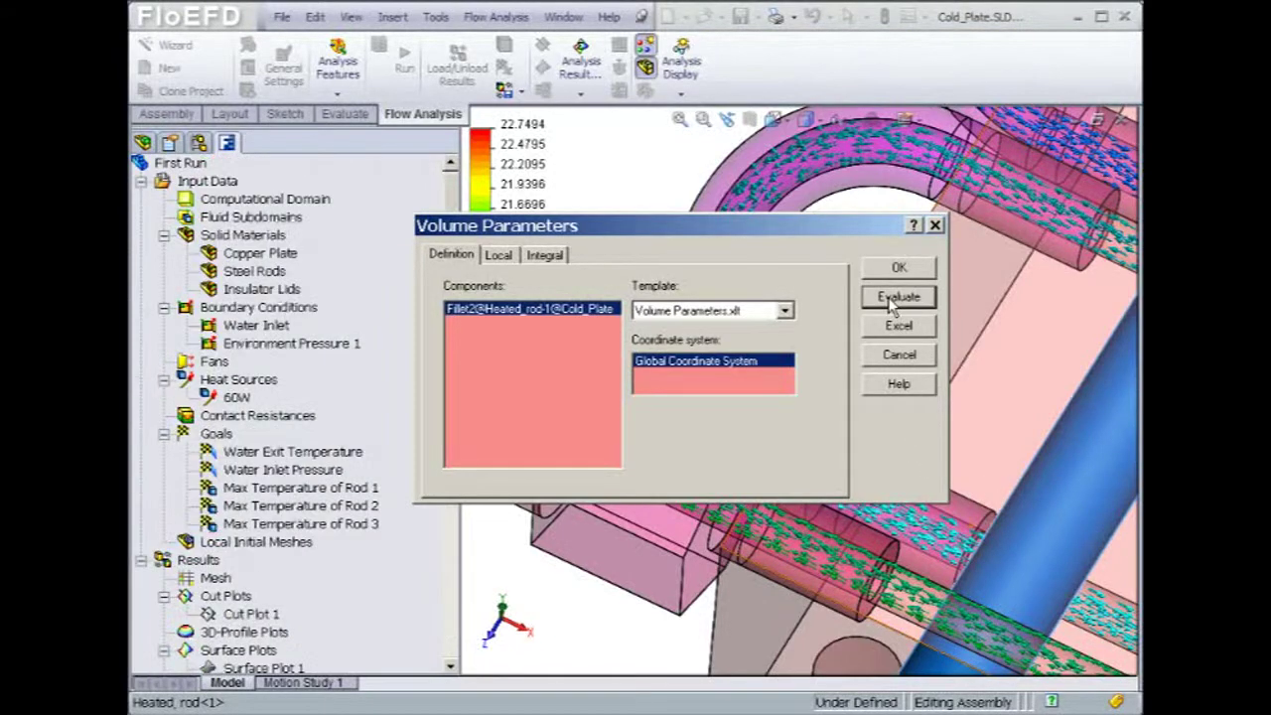
{"action": "left_click", "coordinate": [499, 256]}
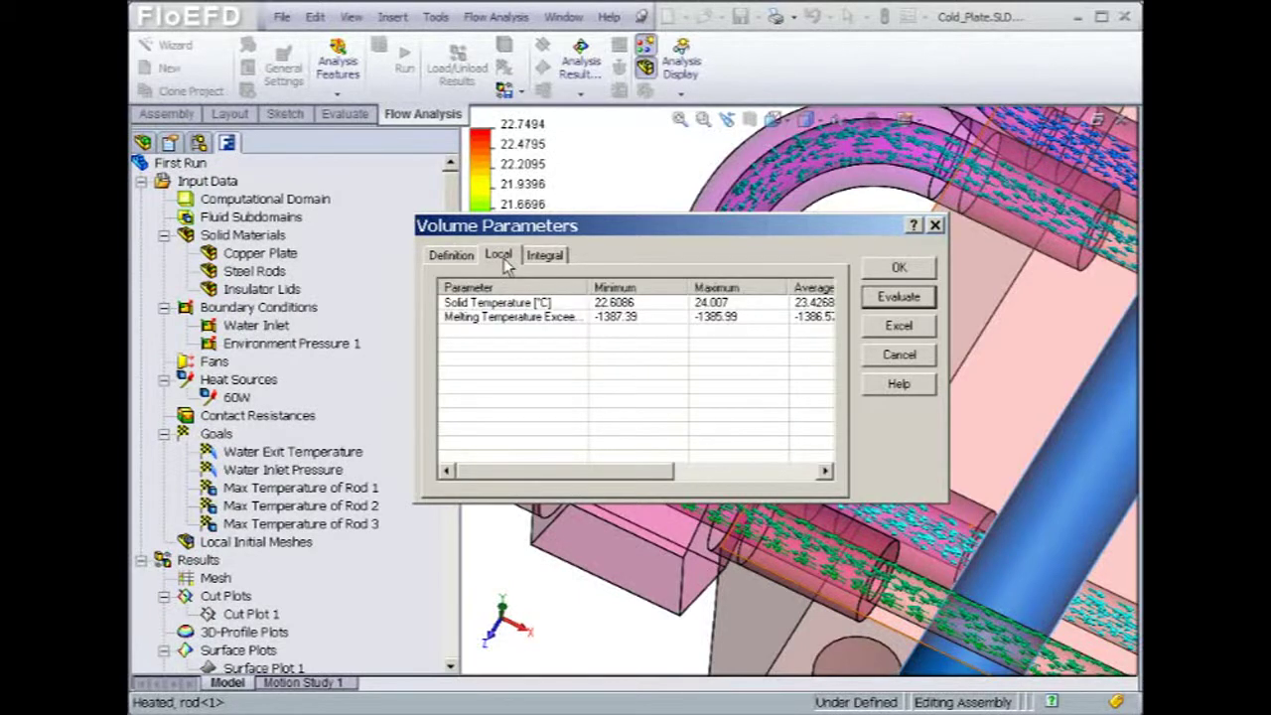
- Export the rod's solid temperature table to Excel, then close Excel and the dialog
{"action": "left_click", "coordinate": [899, 325]}
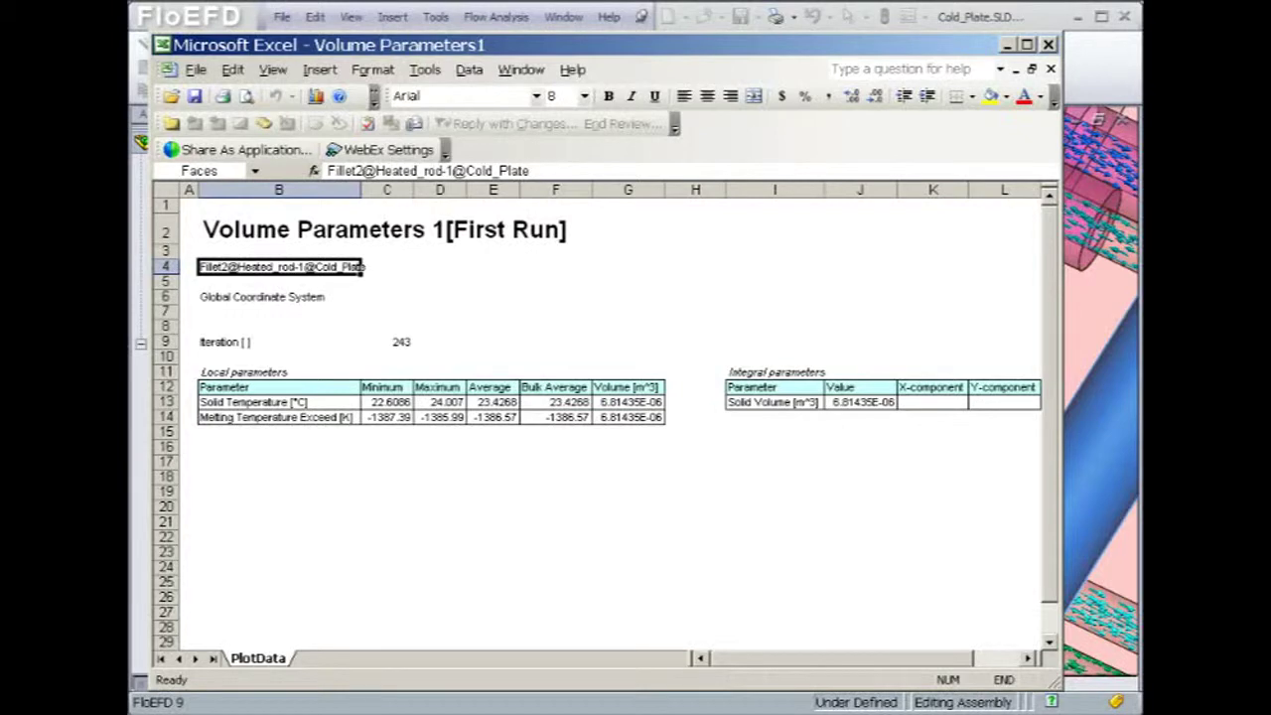
{"action": "key", "text": "alt+F4"}
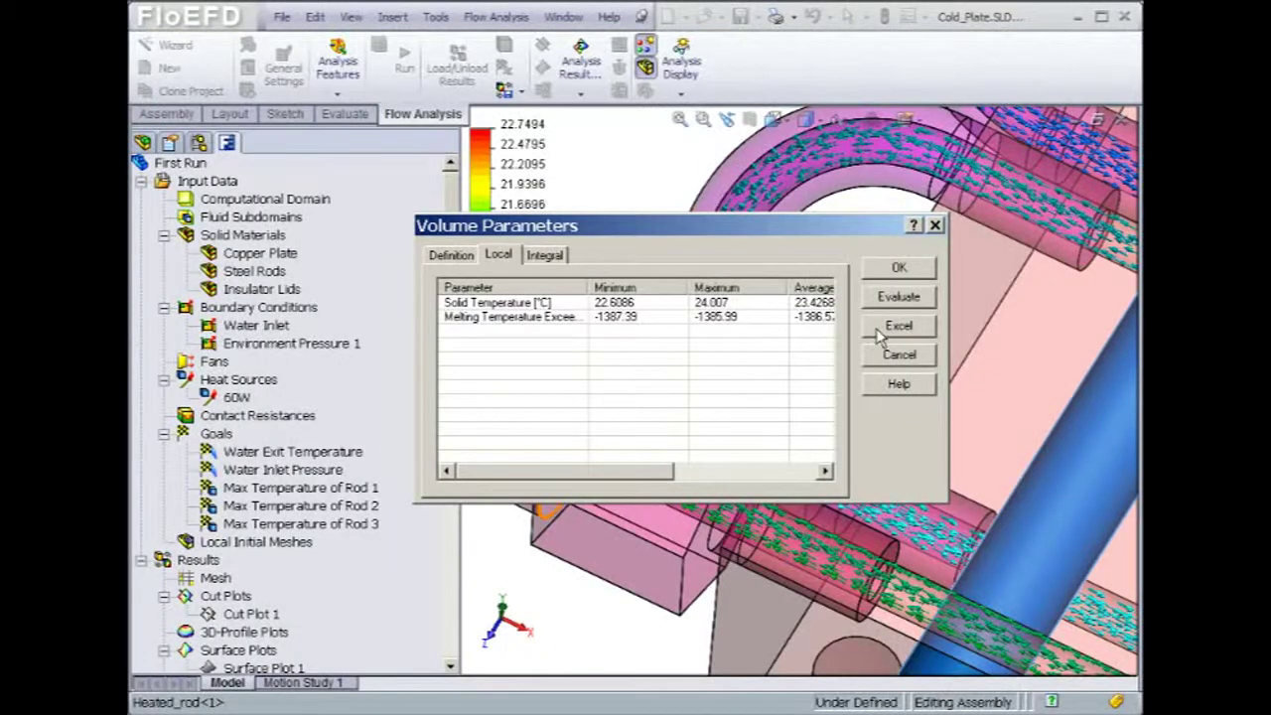
{"action": "left_click", "coordinate": [894, 354]}
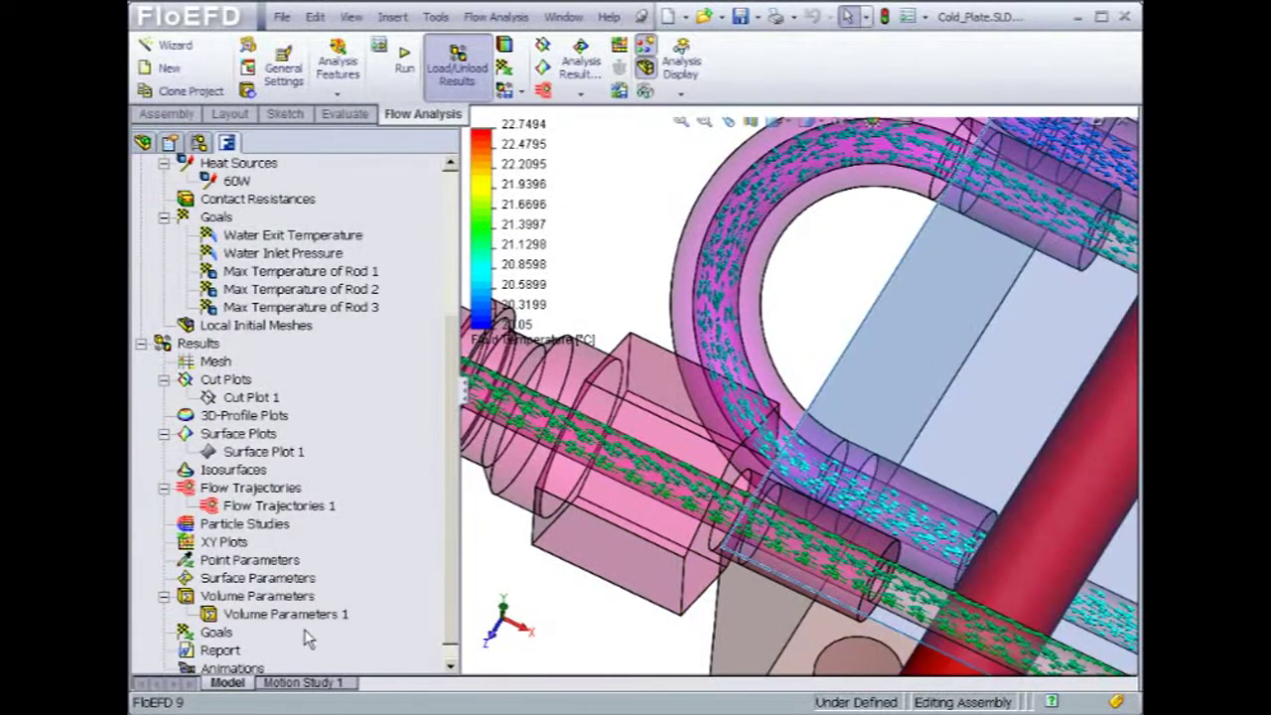
- Create a goals plot including all five goals and open it in Excel
{"action": "right_click", "coordinate": [216, 641]}
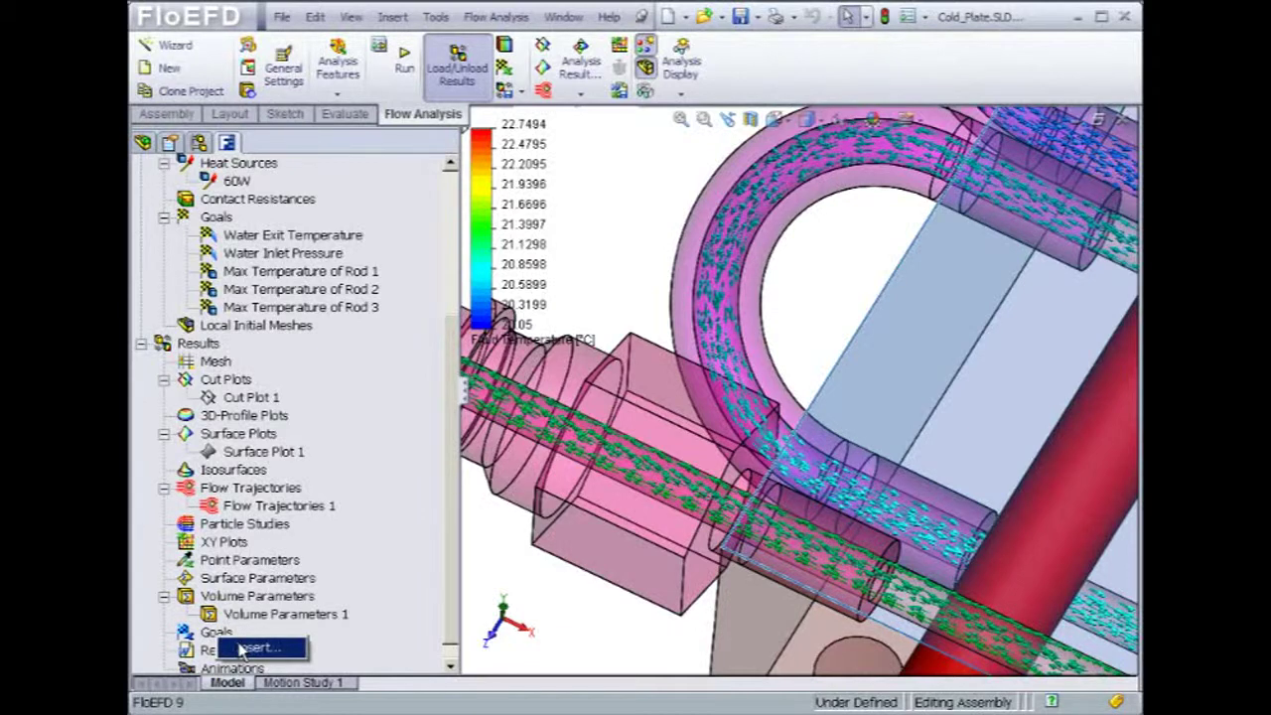
{"action": "left_click", "coordinate": [248, 648]}
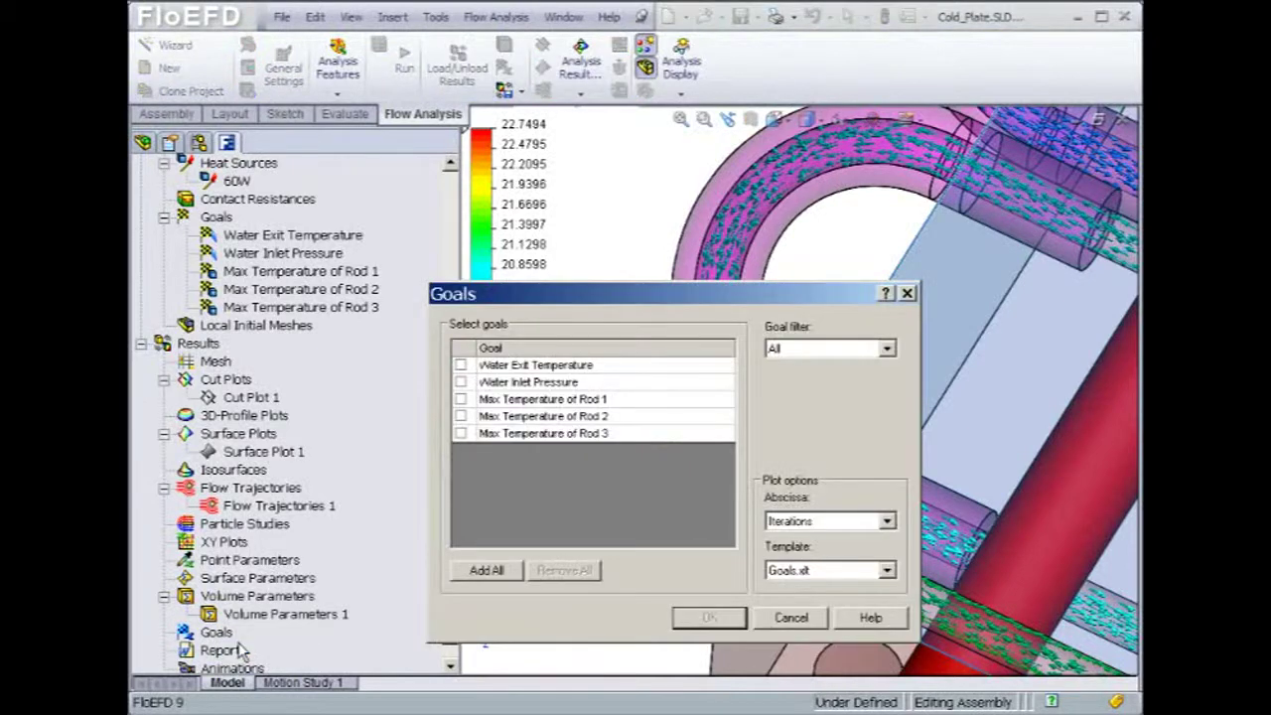
{"action": "left_click", "coordinate": [469, 572]}
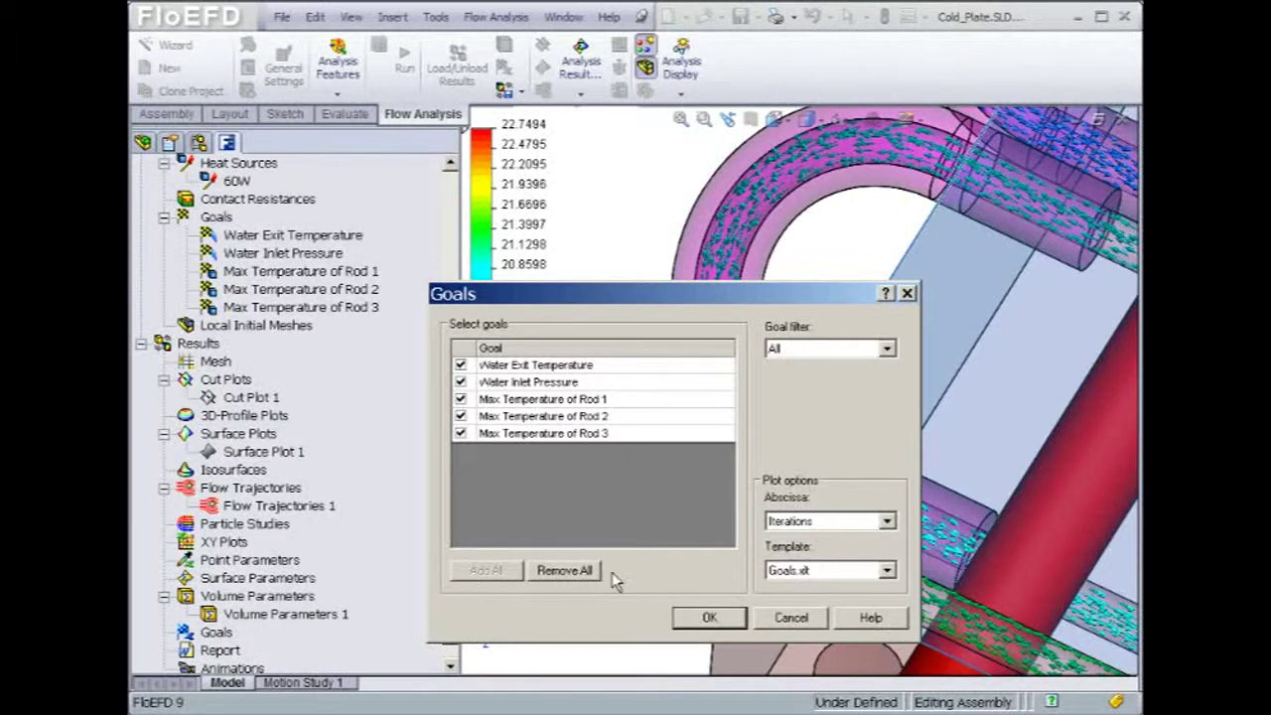
{"action": "left_click", "coordinate": [703, 616]}
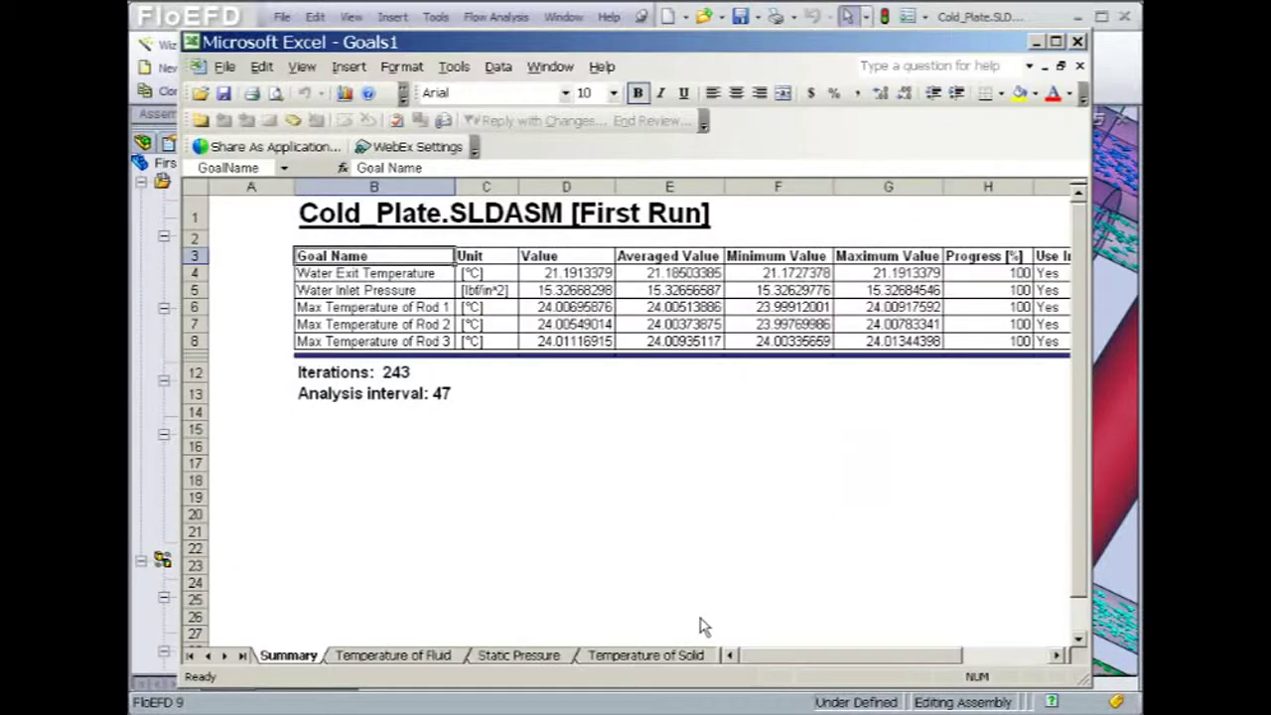
- Check values in D4, D5, D6:D8 and the fluid, pressure and solid temperature charts, then close
{"action": "left_click", "coordinate": [589, 283]}
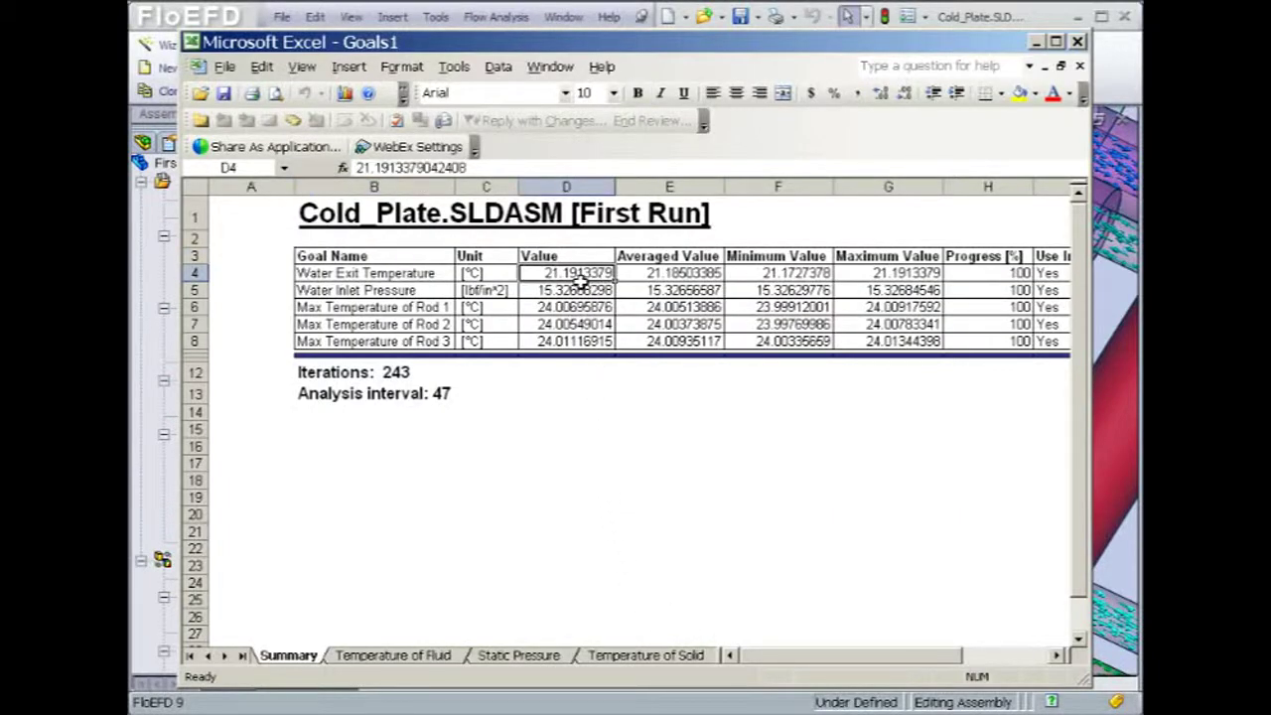
{"action": "left_click", "coordinate": [576, 290]}
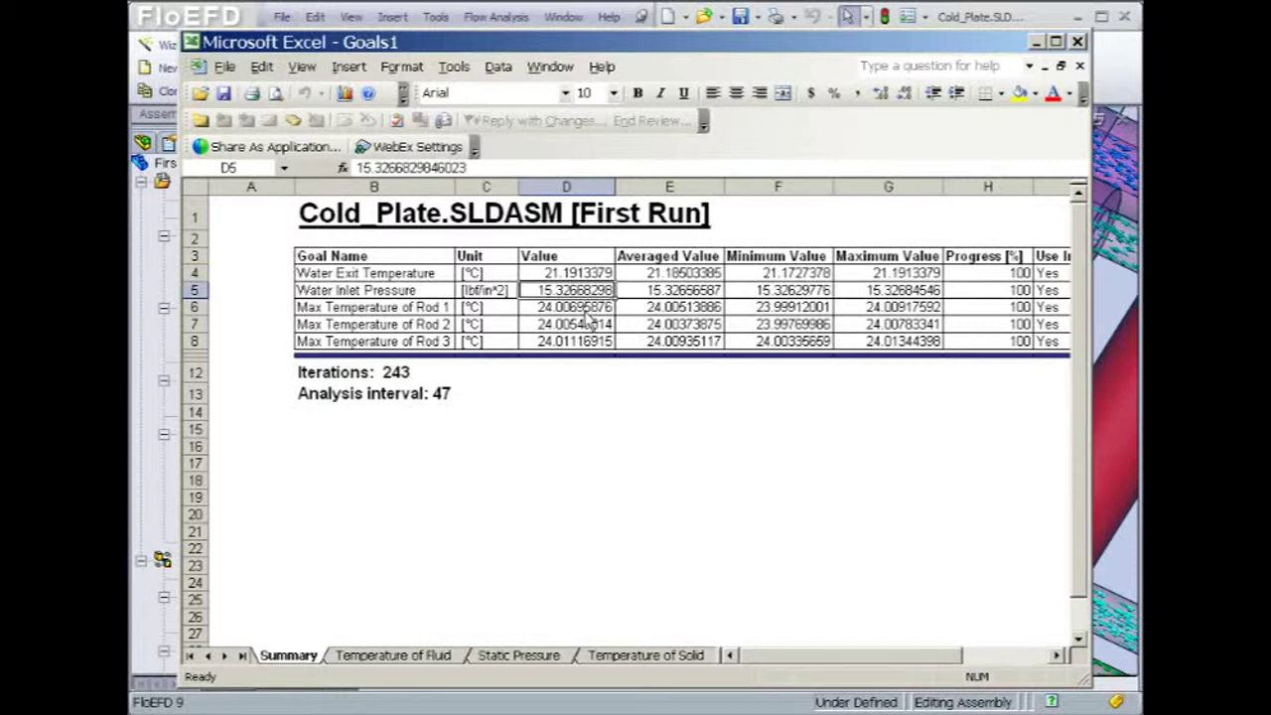
{"action": "left_click_drag", "start_coordinate": [590, 309], "coordinate": [584, 335]}
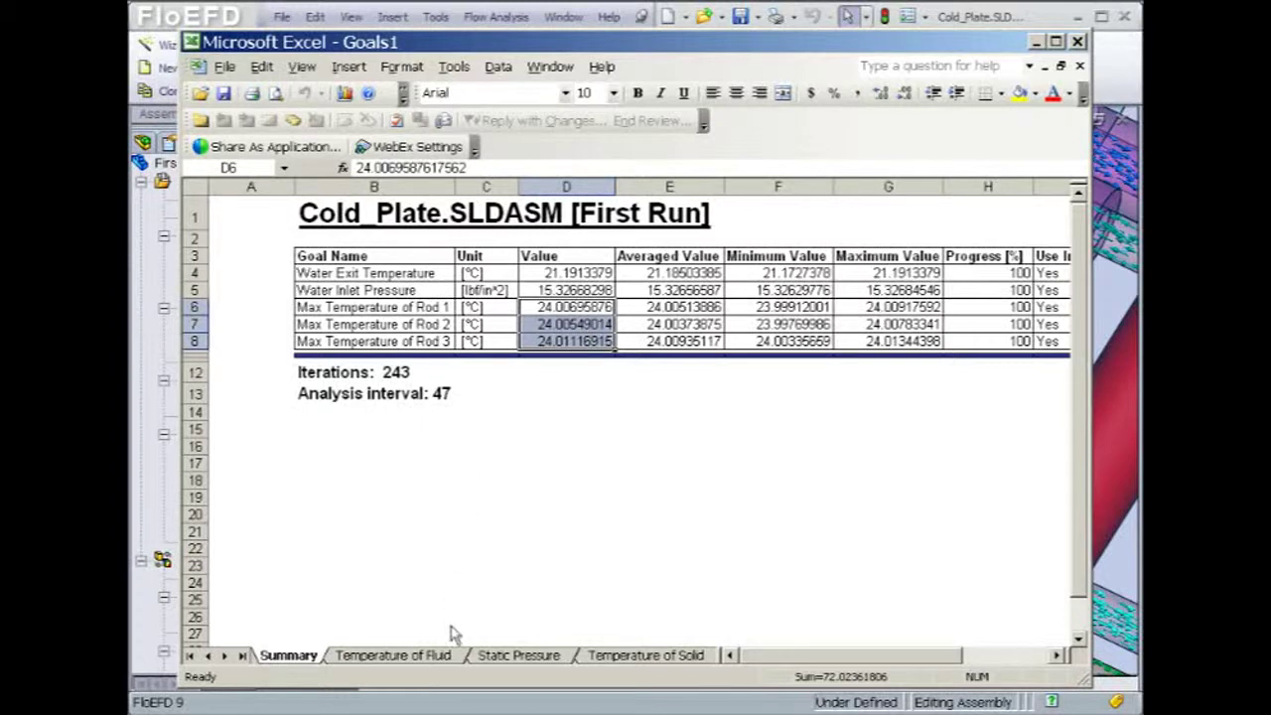
{"action": "left_click", "coordinate": [398, 656]}
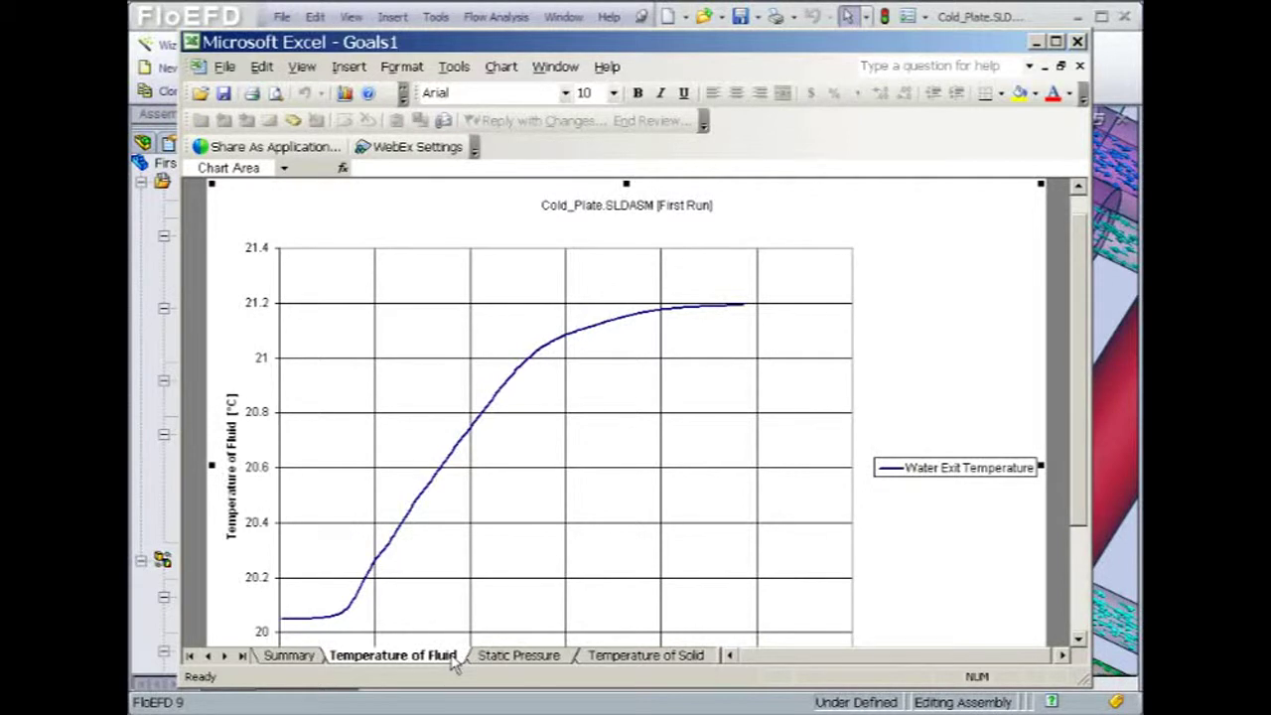
{"action": "left_click", "coordinate": [556, 658]}
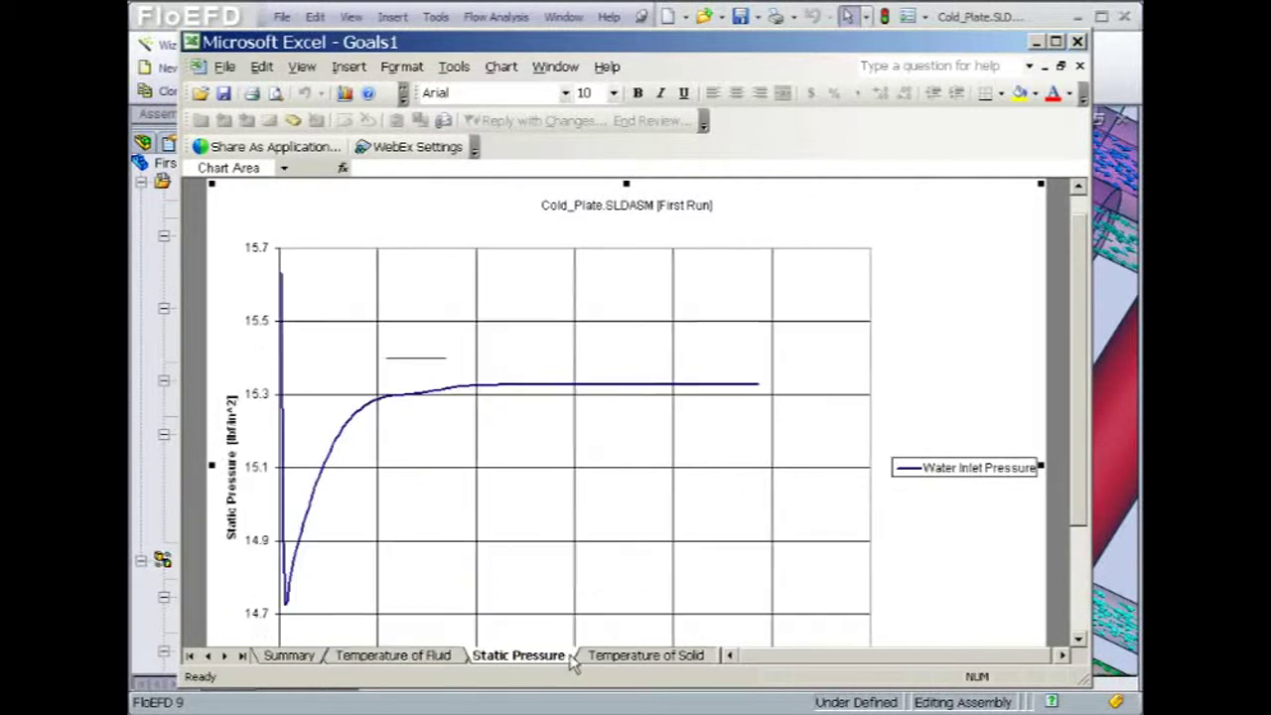
{"action": "left_click", "coordinate": [608, 659]}
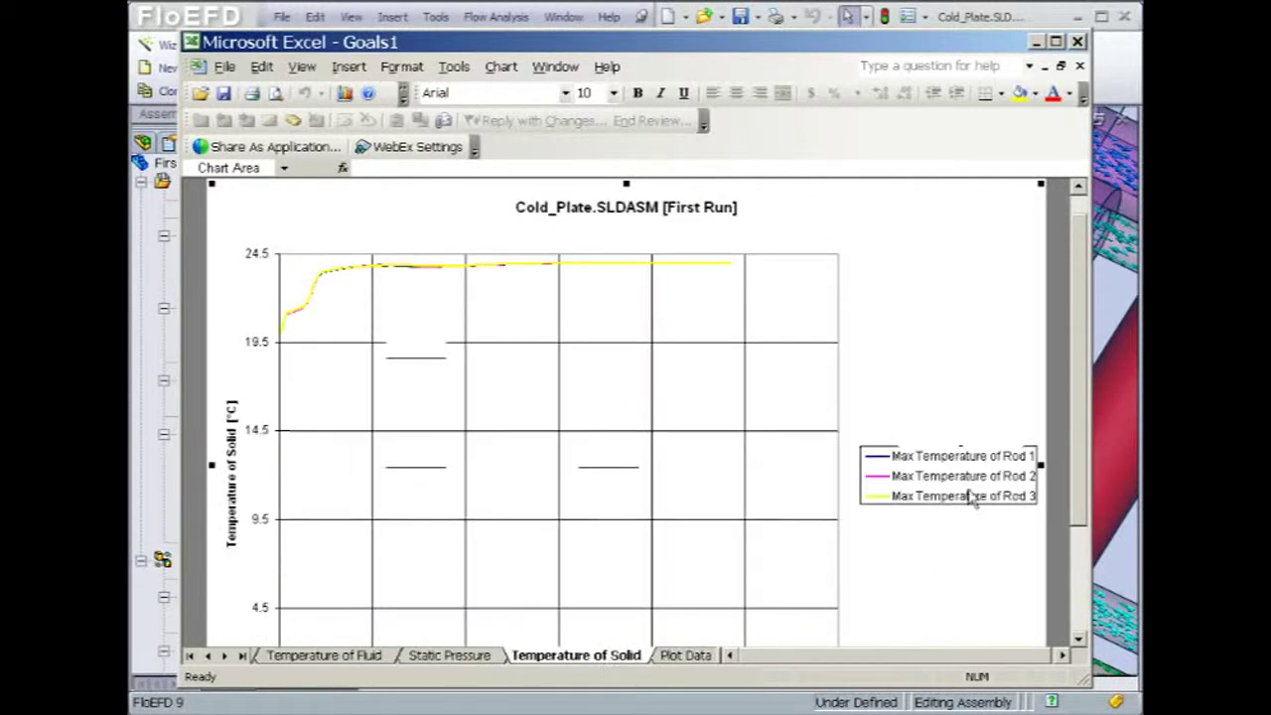
{"action": "left_click", "coordinate": [1078, 42]}
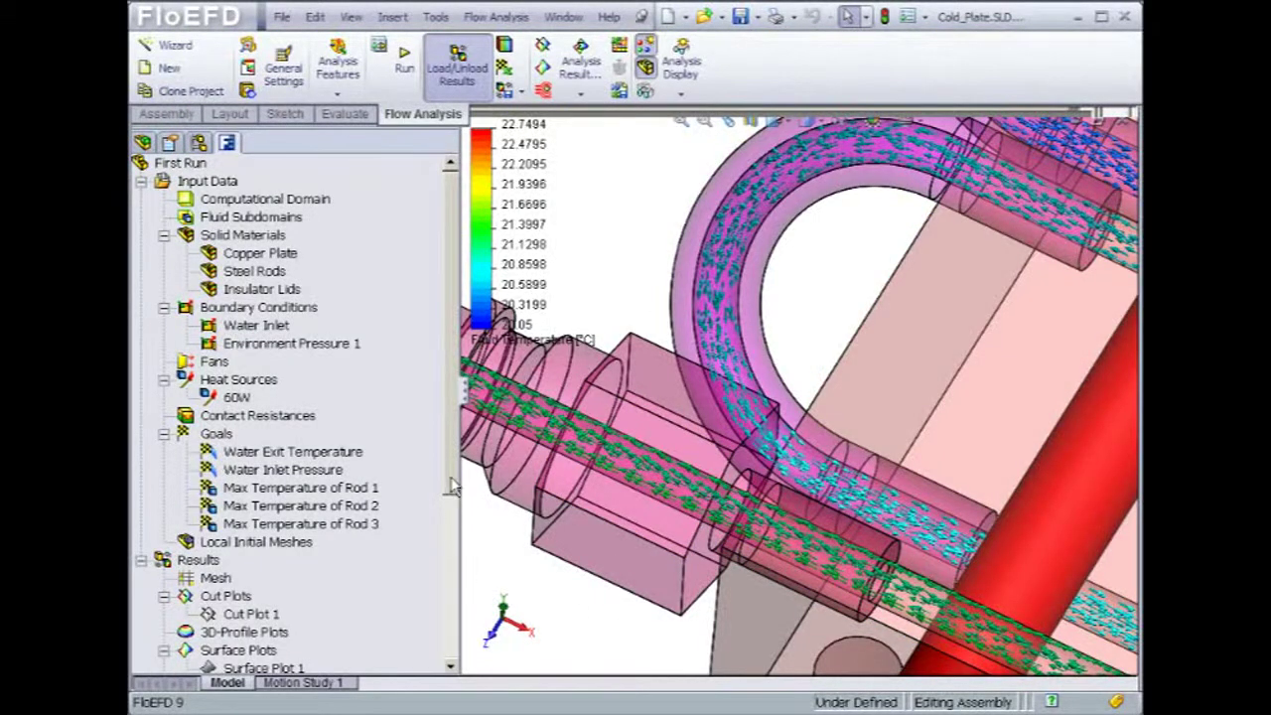
- Generate a Word report from the id_fullreport.dot template
{"action": "left_click_drag", "start_coordinate": [452, 484], "coordinate": [452, 656]}
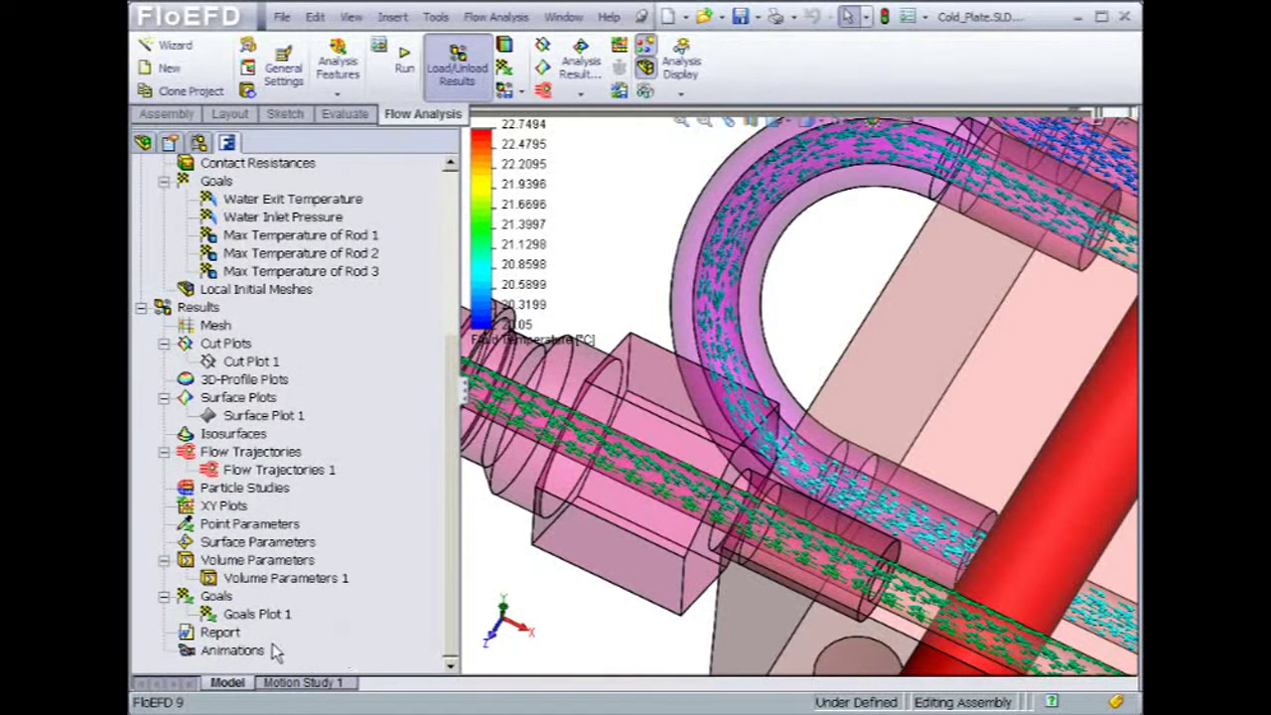
{"action": "right_click", "coordinate": [236, 641]}
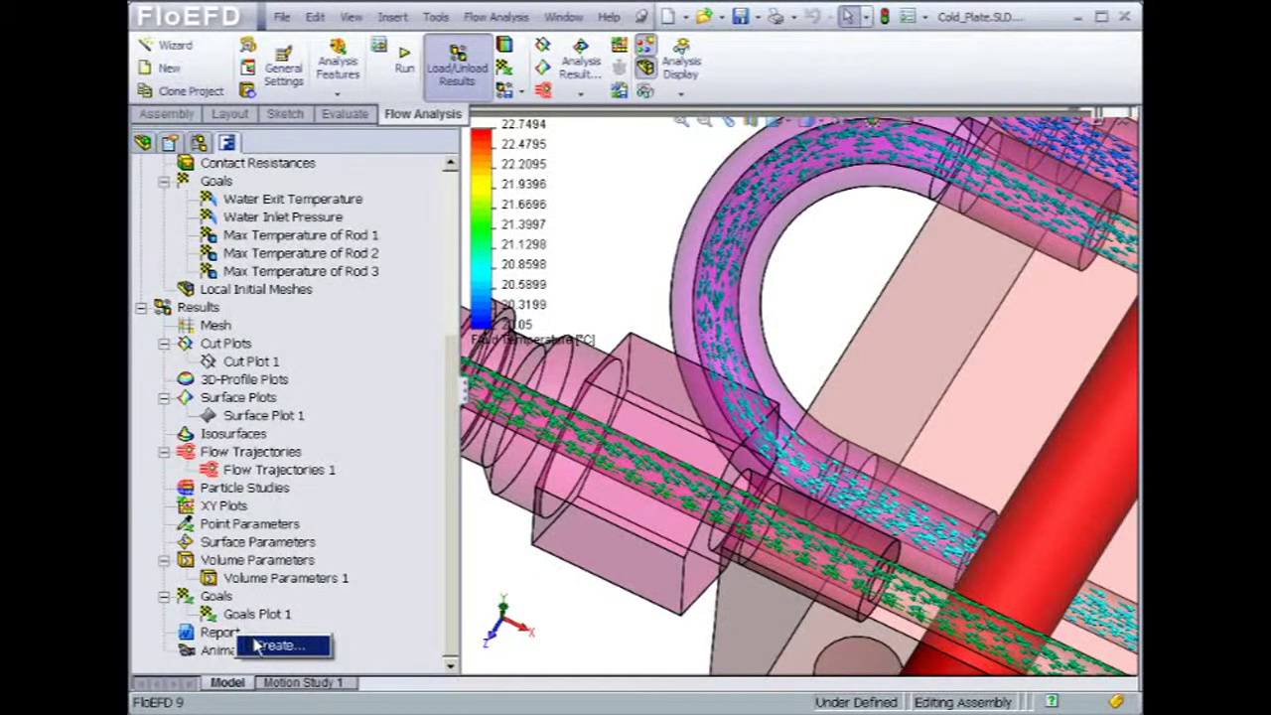
{"action": "left_click", "coordinate": [261, 648]}
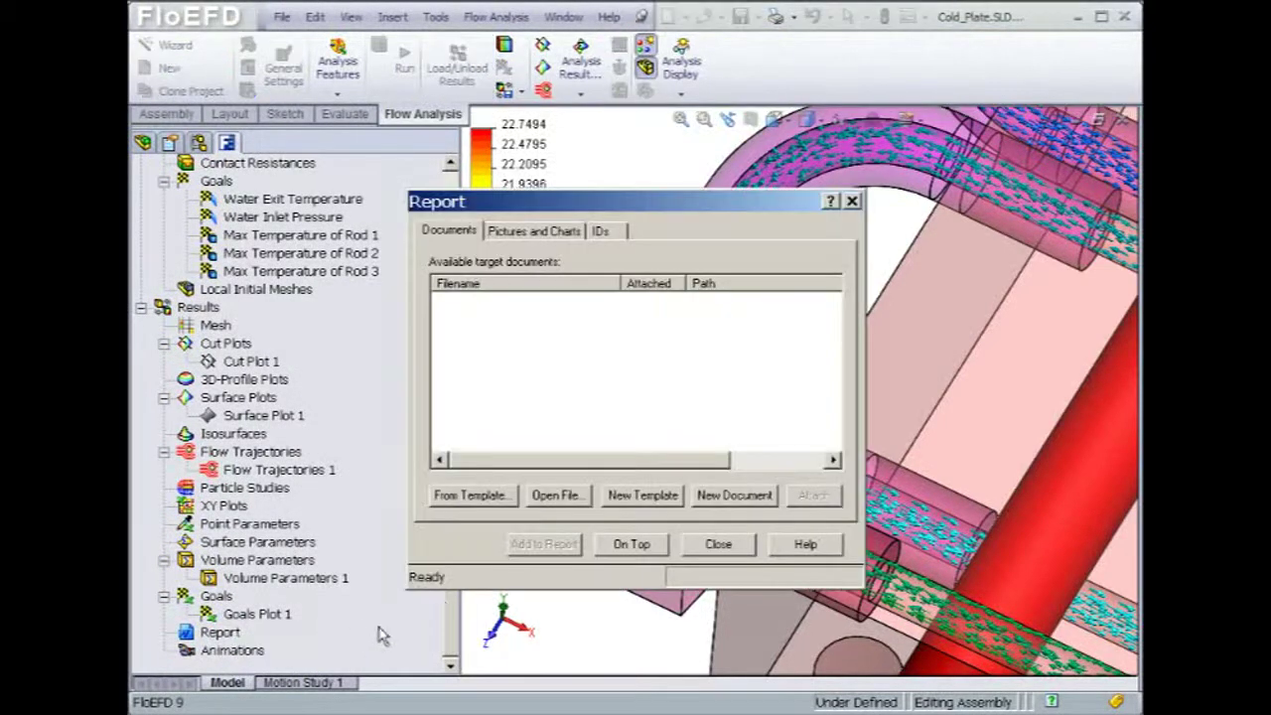
{"action": "left_click", "coordinate": [473, 496]}
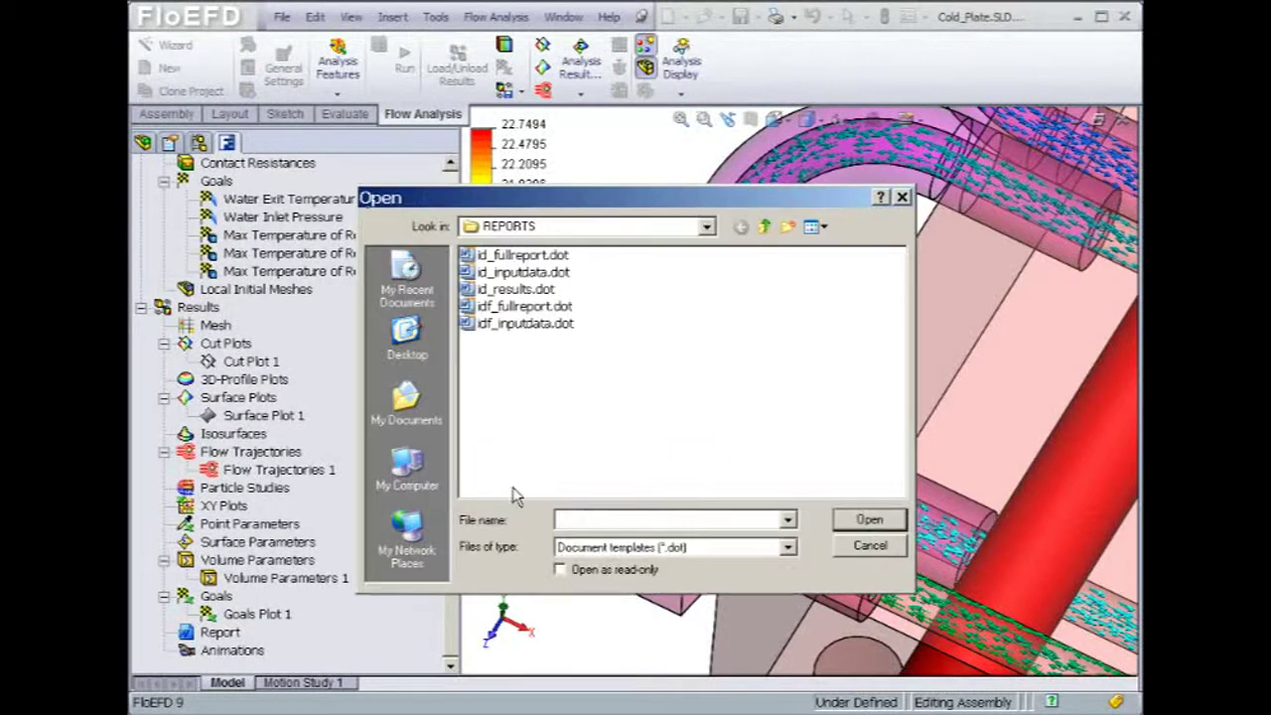
{"action": "left_click", "coordinate": [547, 257]}
{"action": "left_click", "coordinate": [860, 520]}
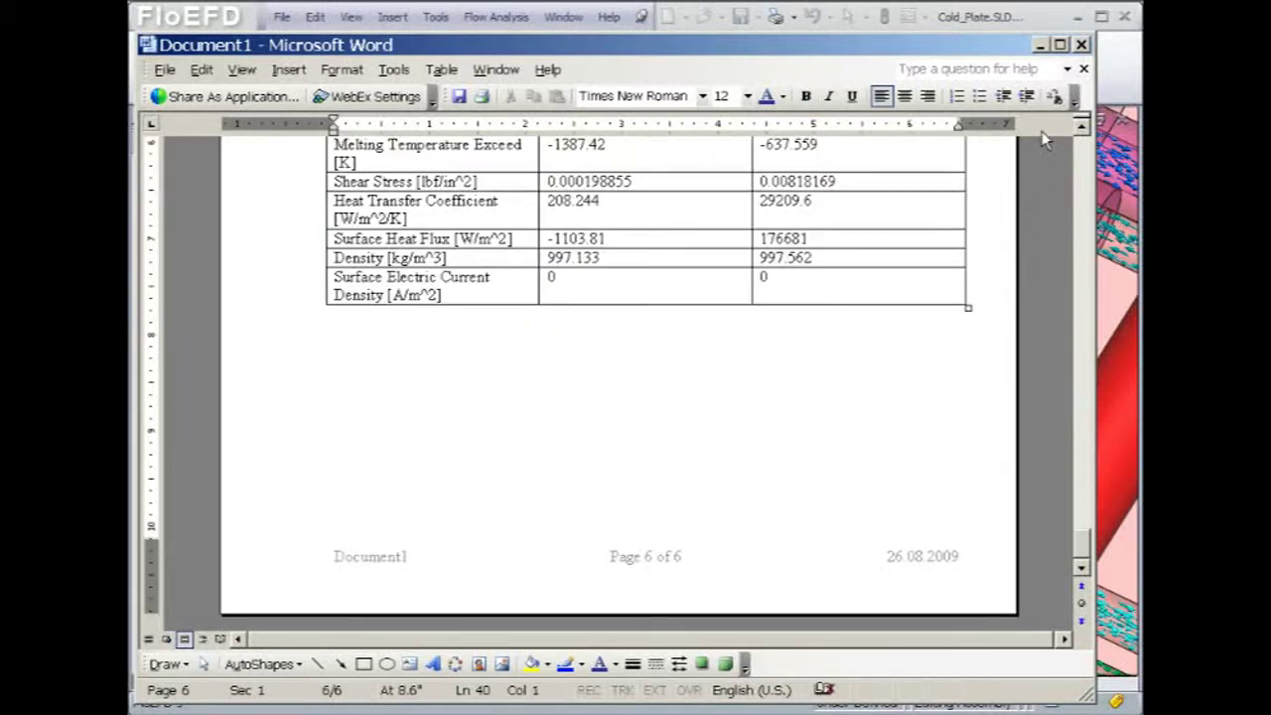
- Append the current trajectory model image to the report via Pictures and Charts
{"action": "left_click", "coordinate": [1040, 45]}
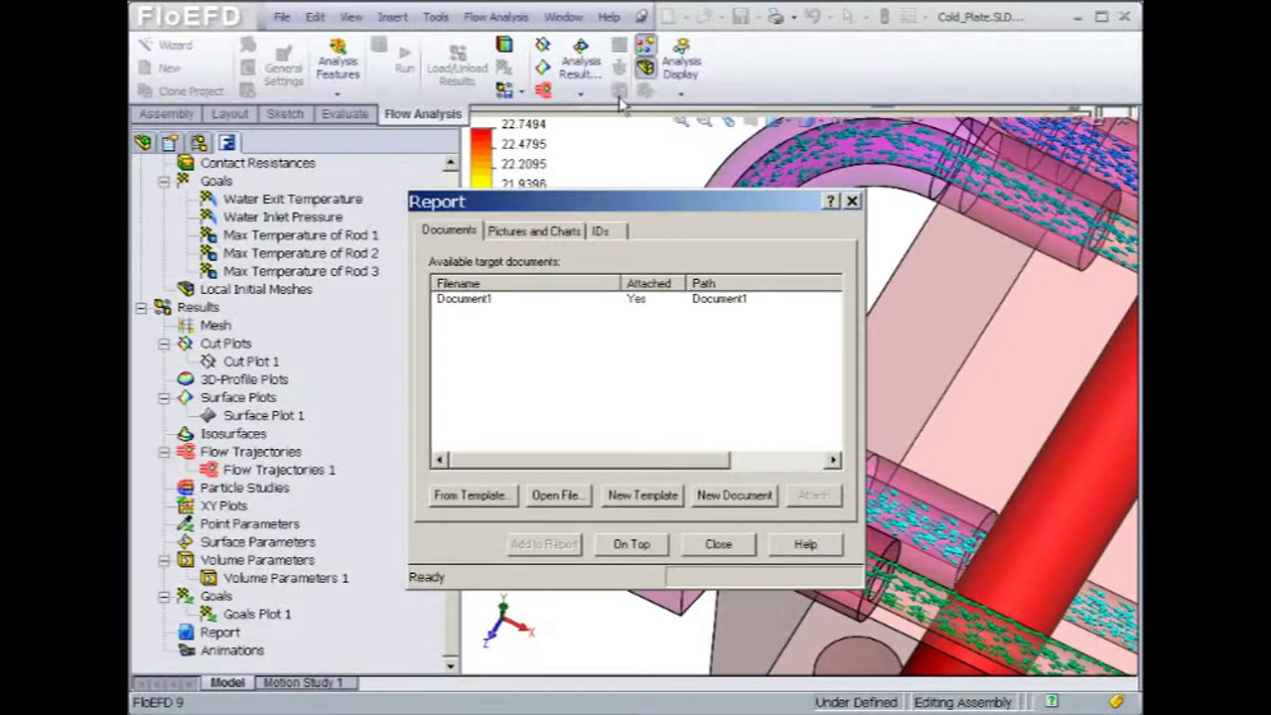
{"action": "left_click", "coordinate": [499, 232]}
{"action": "left_click", "coordinate": [543, 544]}
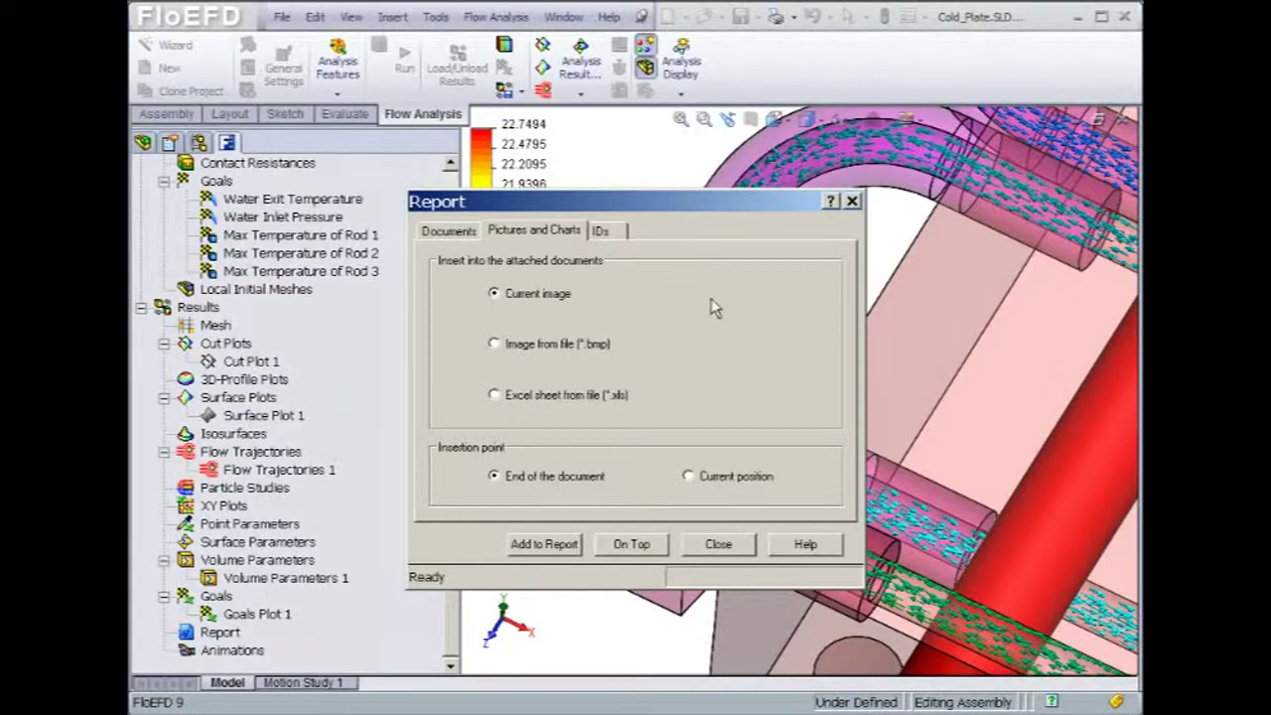
{"action": "left_click", "coordinate": [718, 545]}
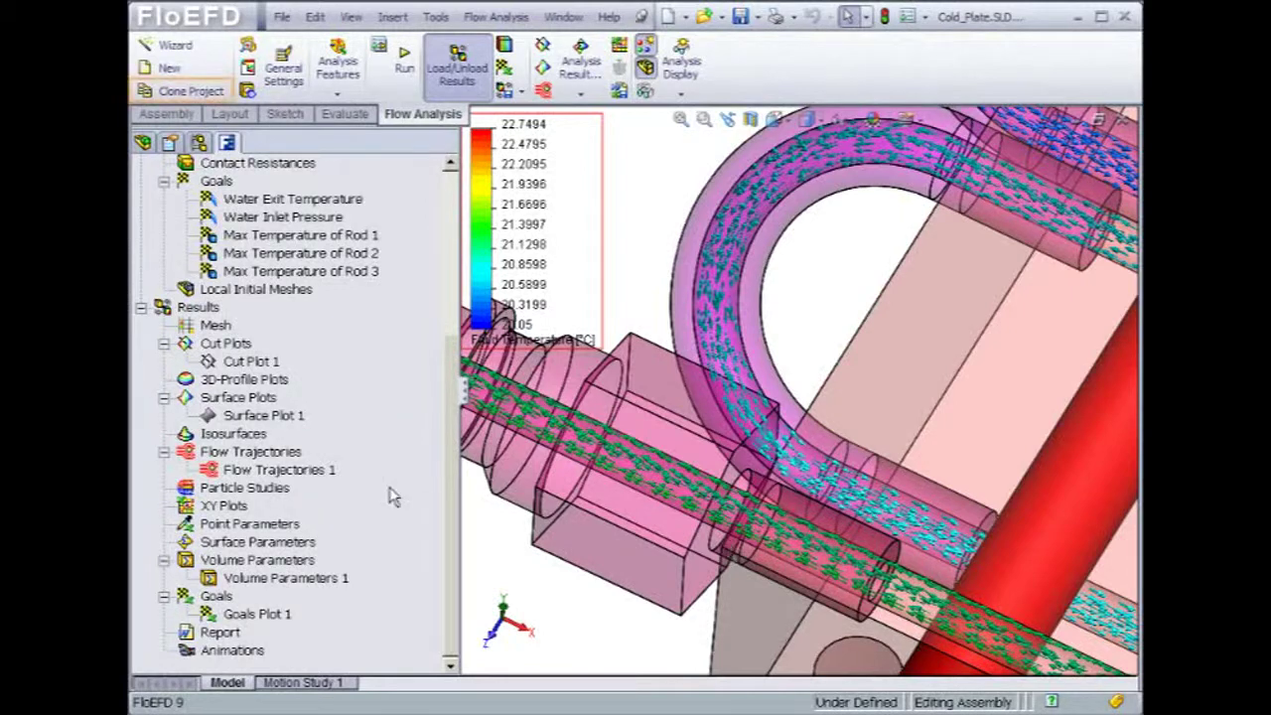
- Clone the project as configuration 'new power dissipation' and show the configuration list
{"action": "left_click", "coordinate": [144, 92]}
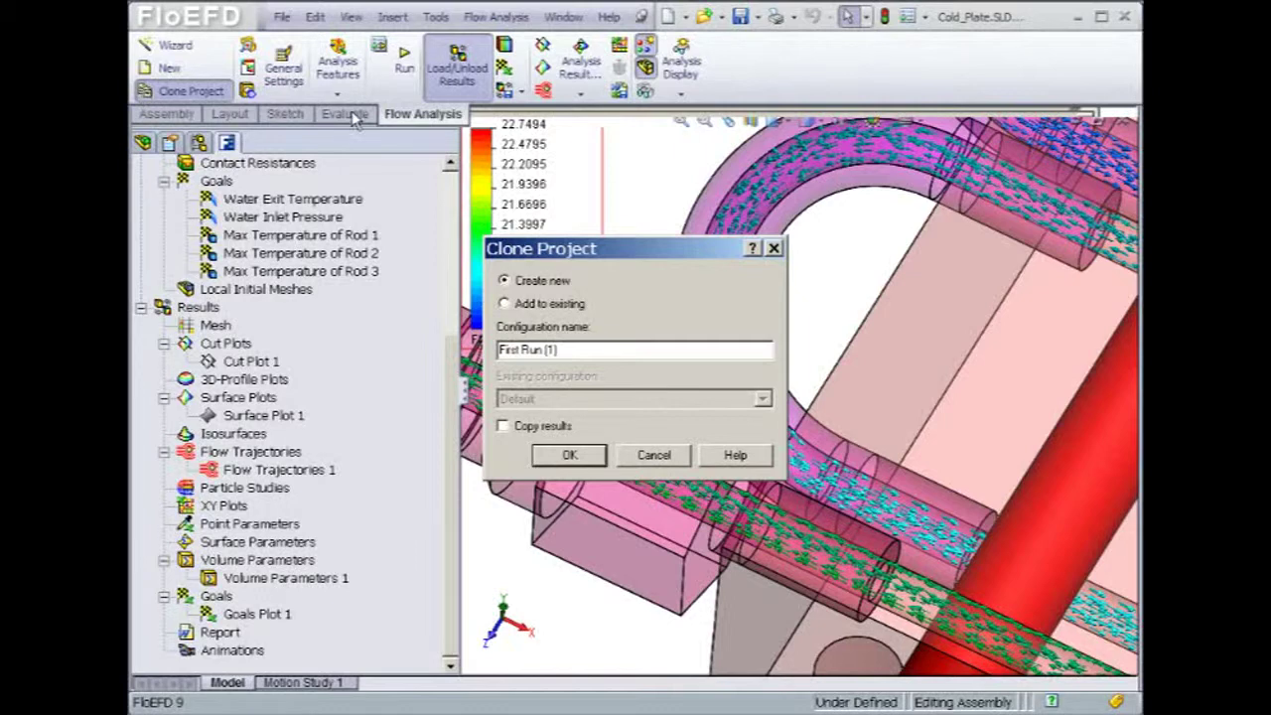
{"action": "left_click_drag", "start_coordinate": [554, 351], "coordinate": [477, 354]}
{"action": "type", "text": "new power dissipation"}
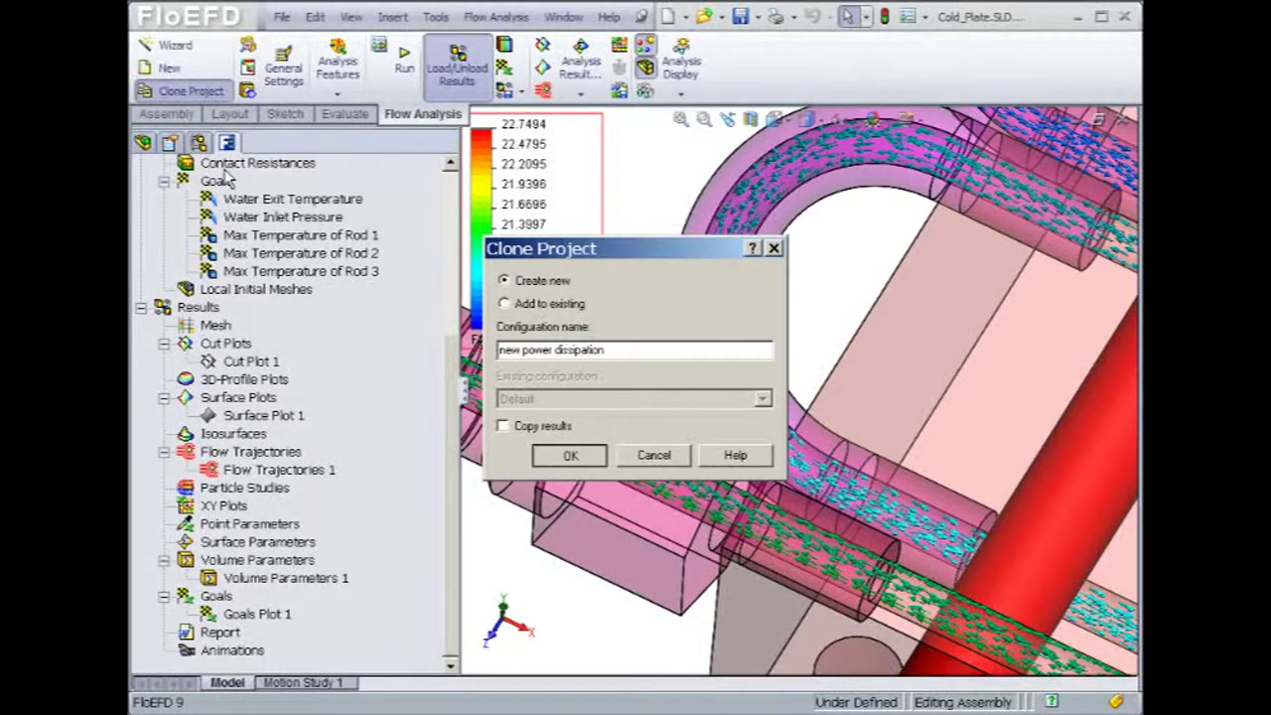
{"action": "key", "text": "Return"}
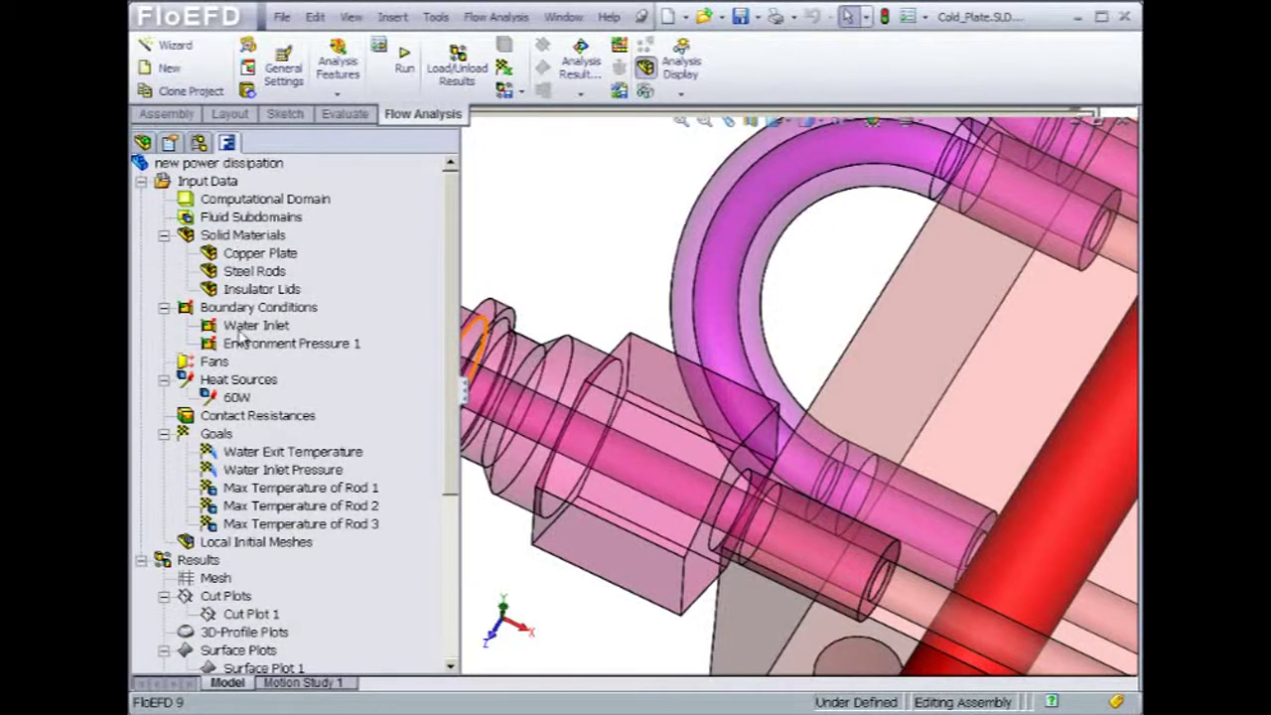
{"action": "left_click", "coordinate": [238, 397]}
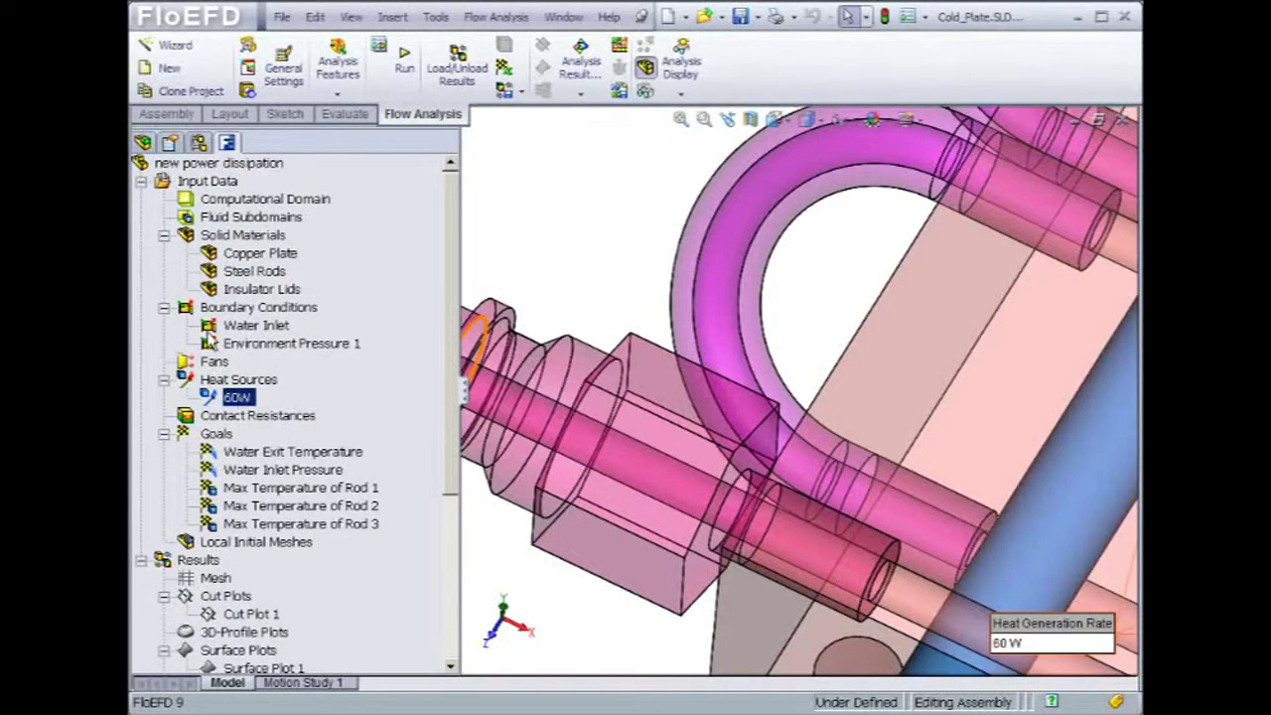
{"action": "left_click", "coordinate": [199, 143]}
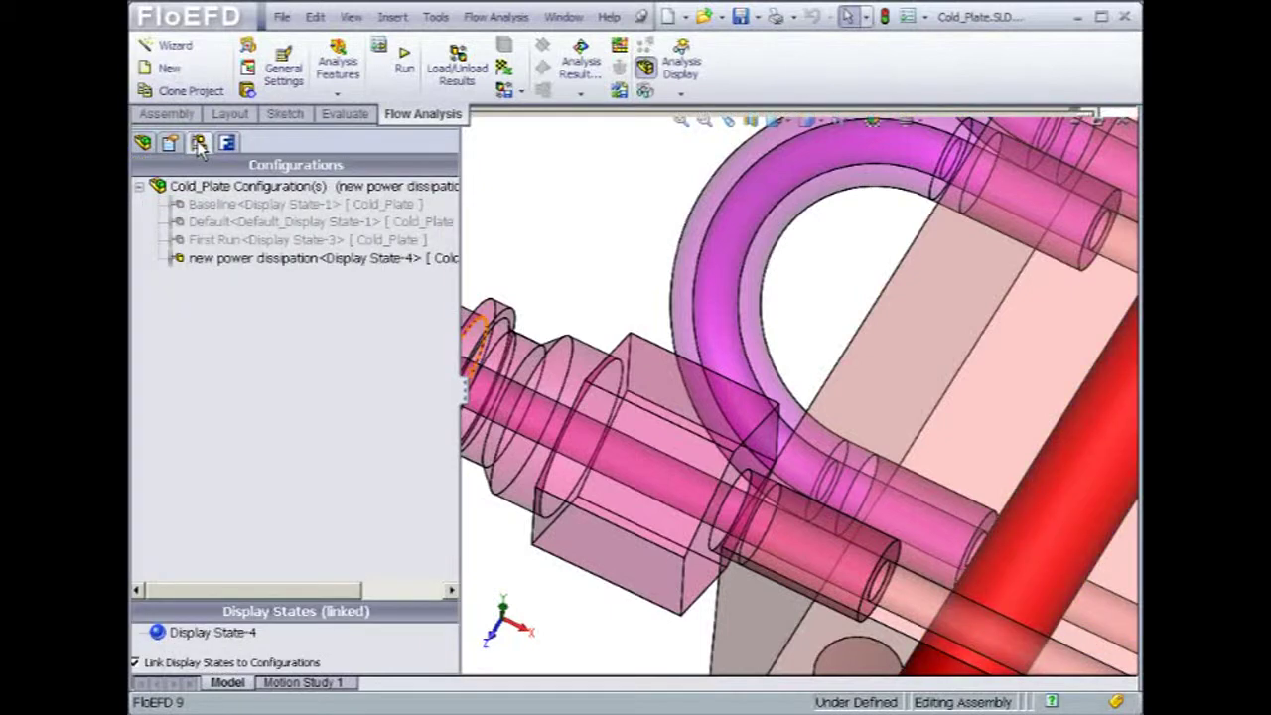
- Switch between the First Run and Baseline configurations, then zoom to fit the cold plate model
{"action": "left_click", "coordinate": [213, 256]}
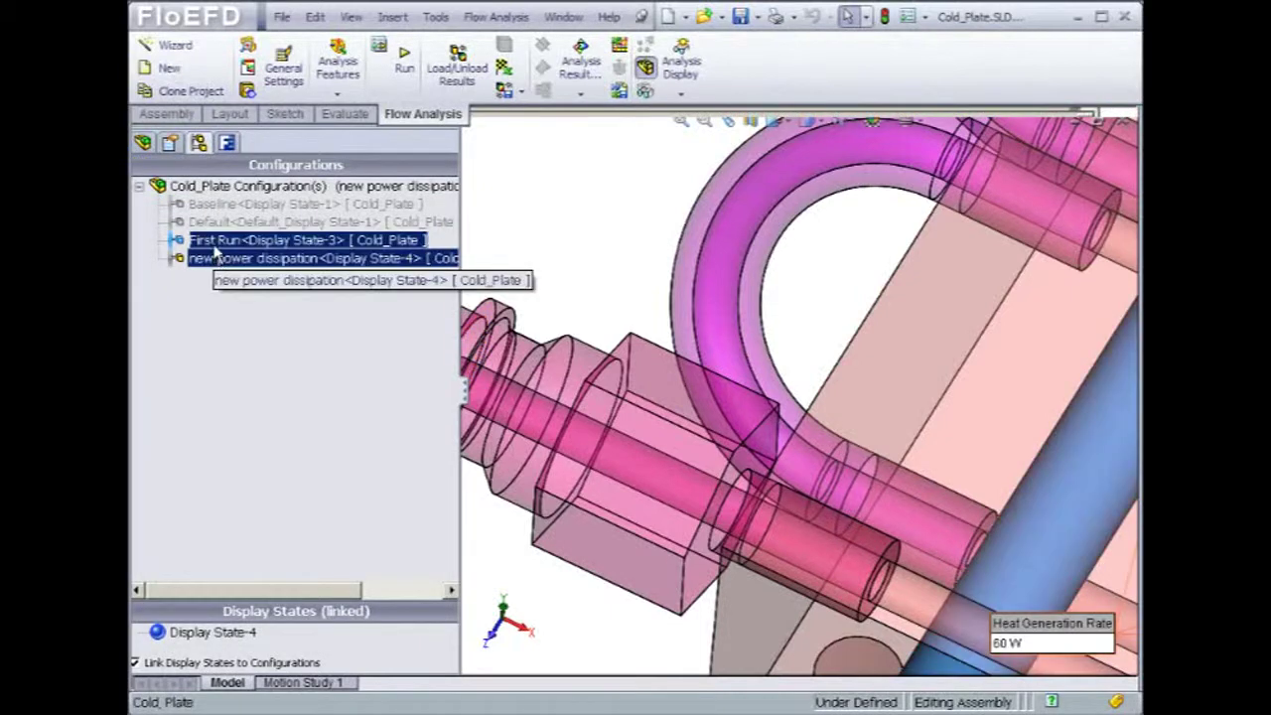
{"action": "left_click", "coordinate": [218, 235], "text": "ctrl"}
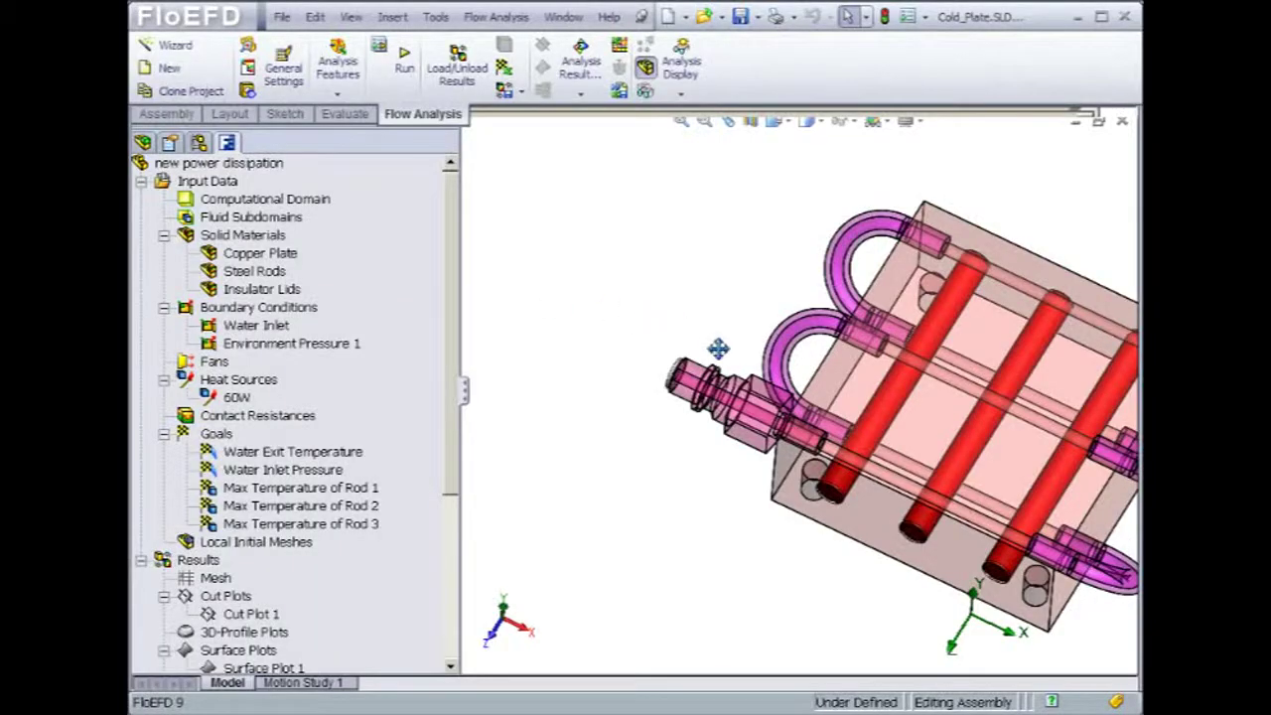
{"action": "key", "text": "f"}
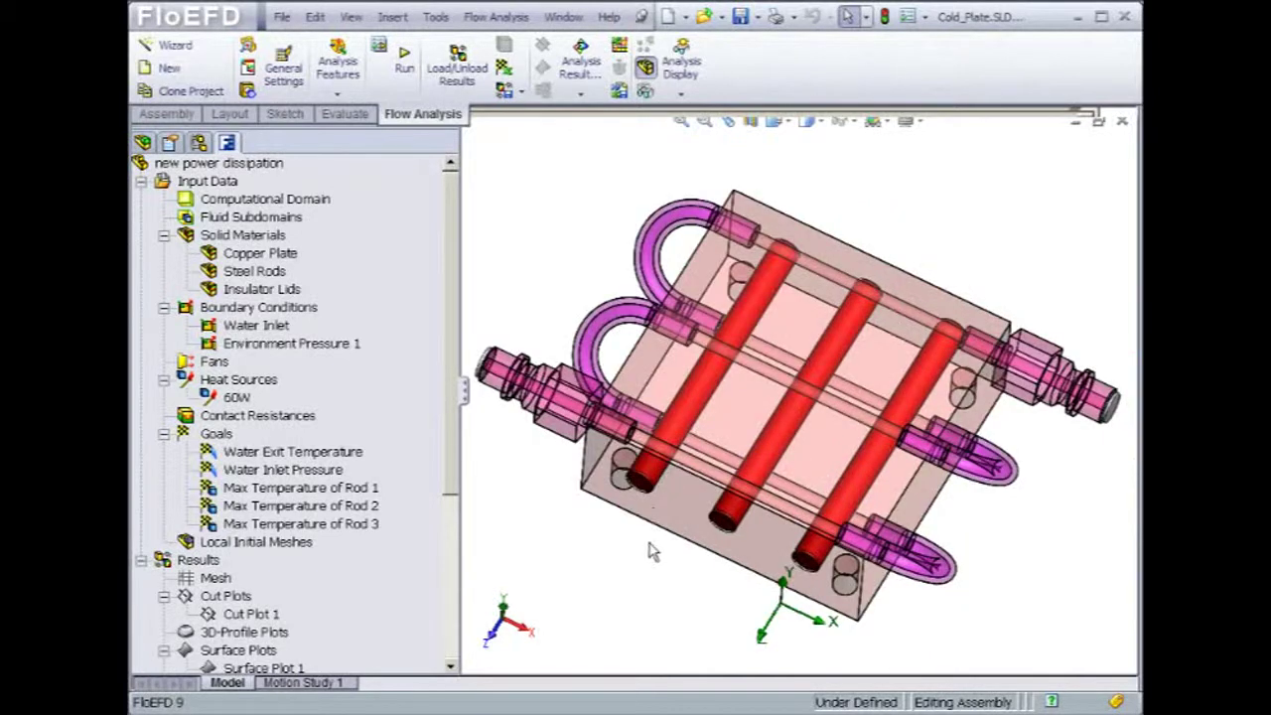